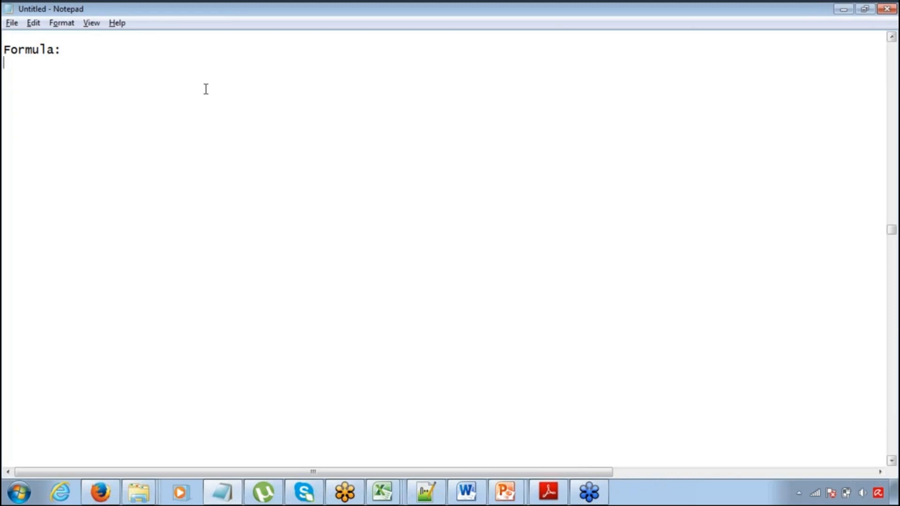
# Add an indented line reading "Total Spend = Duration * Hourly Rate" below the Formula heading
pyautogui.press('Return')
pyautogui.press('Tab')
pyautogui.write('Tor')
pyautogui.press('BackSpace')
pyautogui.write('tal Spend =')
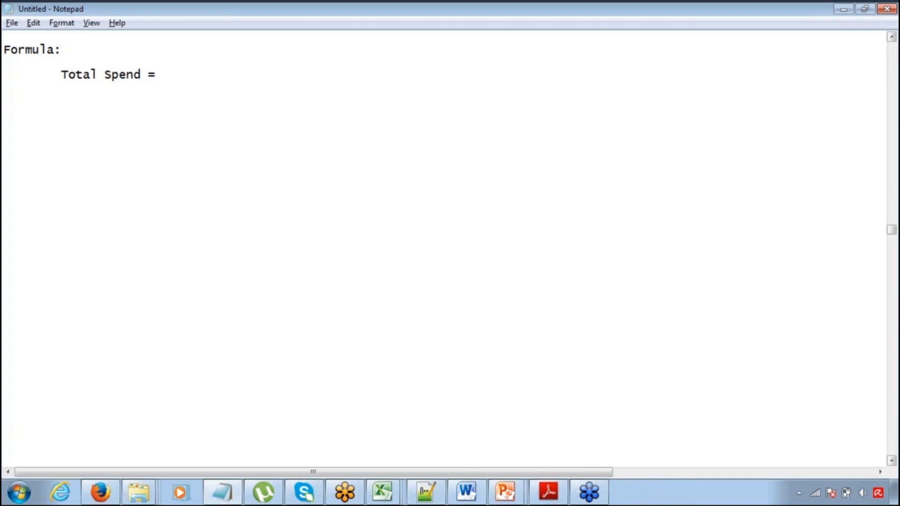
pyautogui.write('Duration * ')
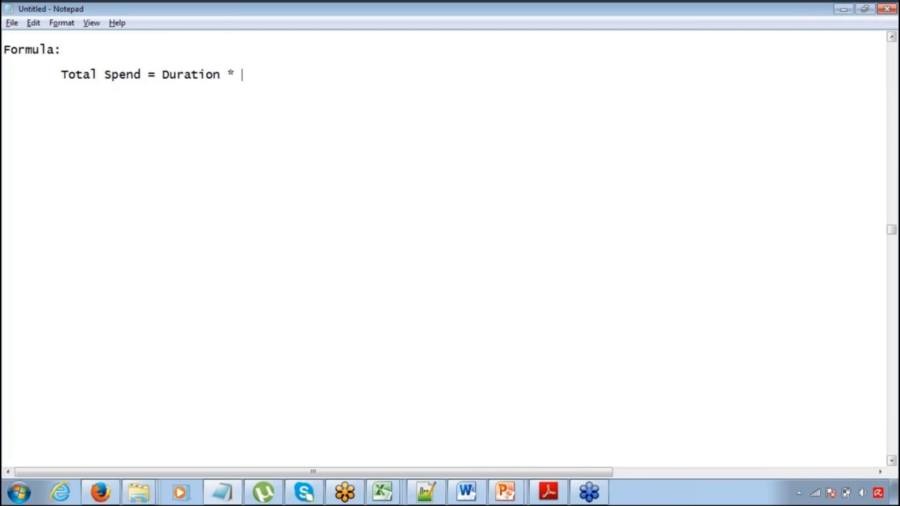
pyautogui.write('Hourly Rate')
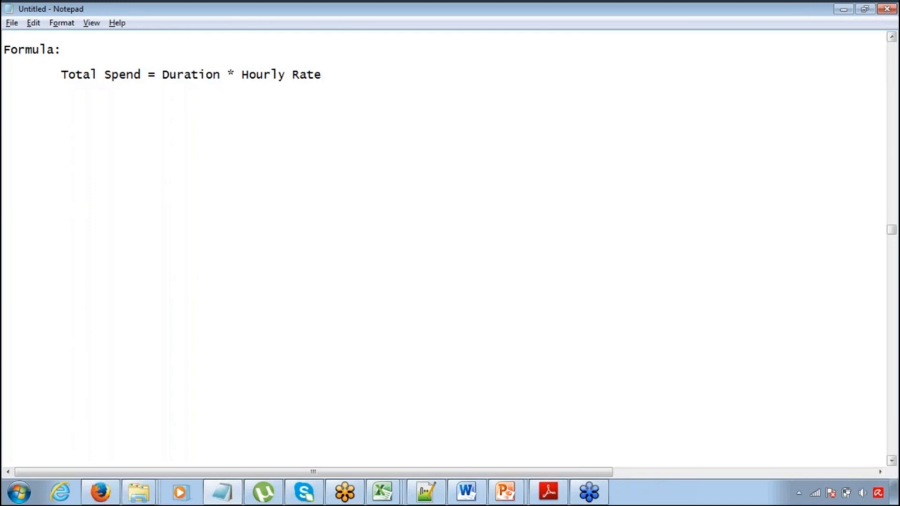
# Add a further-indented line reading "10 % If Duration is 50" under the Total Spend formula
pyautogui.press('Return')
pyautogui.press('Tab')
pyautogui.press('Tab')
pyautogui.write('10 % If Duration is ')
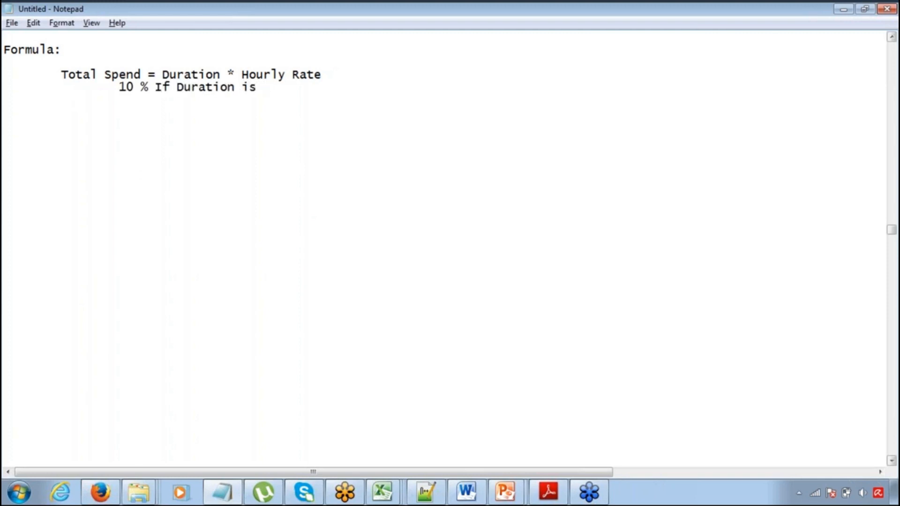
pyautogui.write('50')
# Start a "20 %" line below the 10 % line and insert "<" before 50 in the 10 % condition
pyautogui.press('Return')
pyautogui.press('Tab')
pyautogui.press('Tab')
pyautogui.write('20 %')
pyautogui.press('Up')
pyautogui.press('End')
pyautogui.press('Left')
pyautogui.press('Left')
pyautogui.write('<')
# Copy the condition text from the 10 % line to the 20 % line and change it to "If Duration is >50"
pyautogui.press('End')
pyautogui.press('Down')
pyautogui.press('Left')
pyautogui.press('Up')
pyautogui.press('End')
pyautogui.press('Down')
pyautogui.press('Up')
pyautogui.hotkey('shift', 'End')
pyautogui.hotkey('ctrl', 'c')
pyautogui.press('Down')
pyautogui.hotkey('ctrl', 'v')
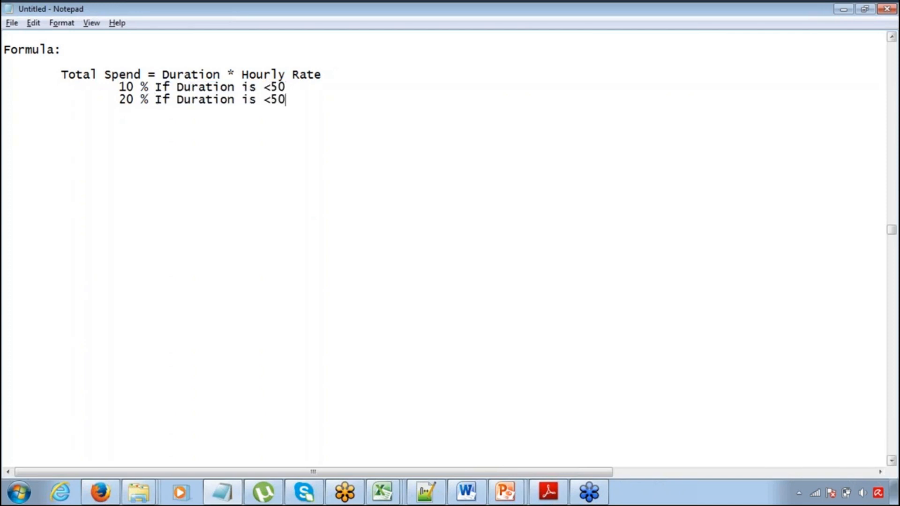
pyautogui.press('Left')
pyautogui.press('Left')
pyautogui.hotkey('shift', 'Left')
pyautogui.write('>')
# Review the 10 % and 20 % duration conditions noted under the Total Spend formula
pyautogui.press('Up')
pyautogui.press('Up')
pyautogui.press('Down')
pyautogui.press('End')
pyautogui.hotkey('shift', 'Left')
pyautogui.hotkey('shift', 'Left')
pyautogui.hotkey('shift', 'Left')
pyautogui.hotkey('shift', 'Left')
pyautogui.hotkey('shift', 'Left')
pyautogui.hotkey('shift', 'Left')
pyautogui.hotkey('shift', 'Left')
pyautogui.hotkey('shift', 'Left')
pyautogui.hotkey('shift', 'Left')
pyautogui.hotkey('shift', 'Left')
pyautogui.hotkey('shift', 'Left')
pyautogui.hotkey('shift', 'Left')
pyautogui.hotkey('shift', 'Left')
pyautogui.hotkey('shift', 'Left')
pyautogui.hotkey('shift', 'Left')
pyautogui.hotkey('shift', 'Left')
pyautogui.hotkey('shift', 'Left')
pyautogui.hotkey('shift', 'Left')
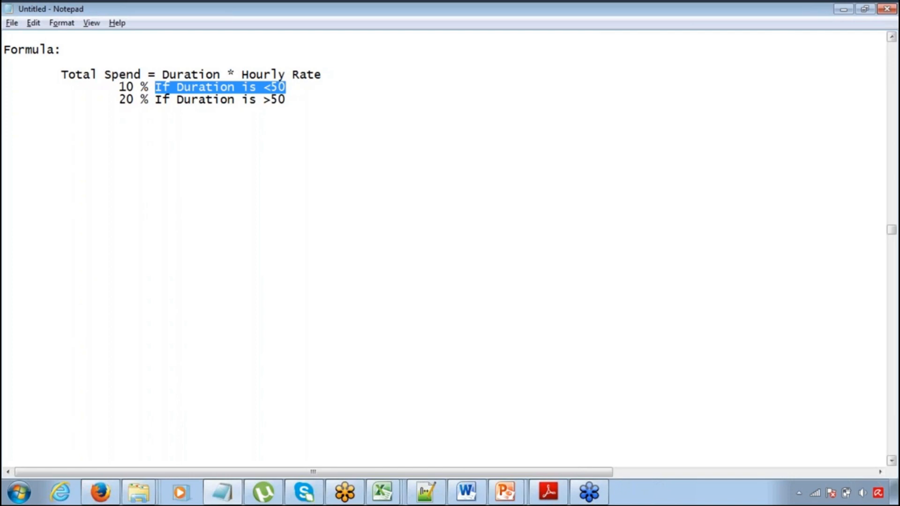
pyautogui.press('Up')
pyautogui.press('Up')
pyautogui.press('Down')
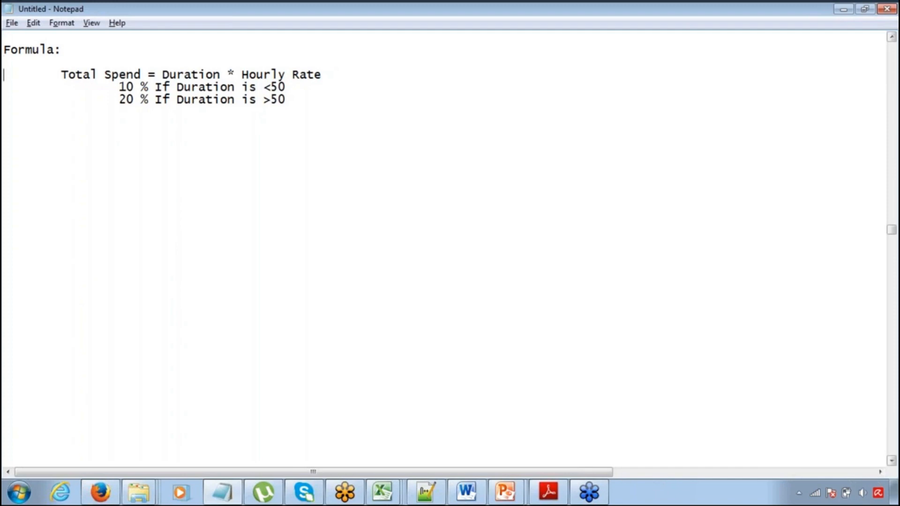
pyautogui.press('Down')
pyautogui.click(746, 78)
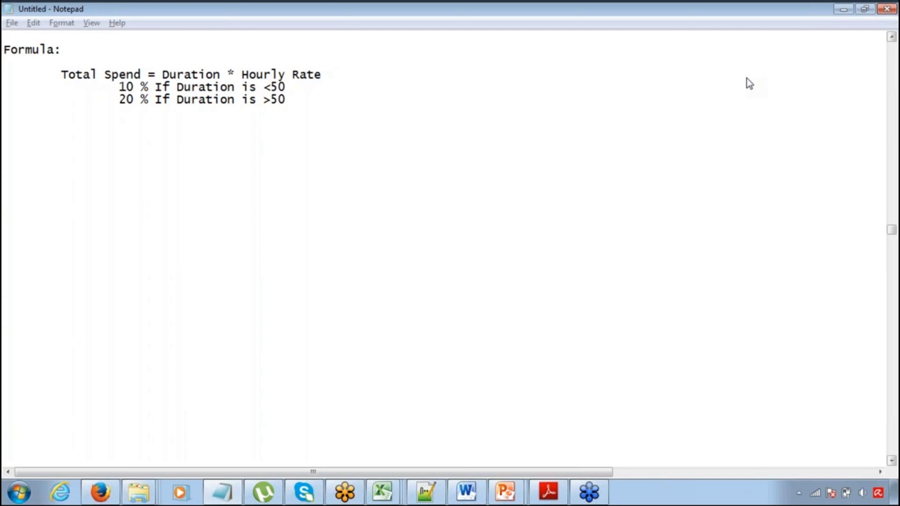
# Switch to Salesforce in Firefox, dismiss the Flash plugin warning and change the active app to Project Manager App
pyautogui.hotkey('alt', 'Tab')
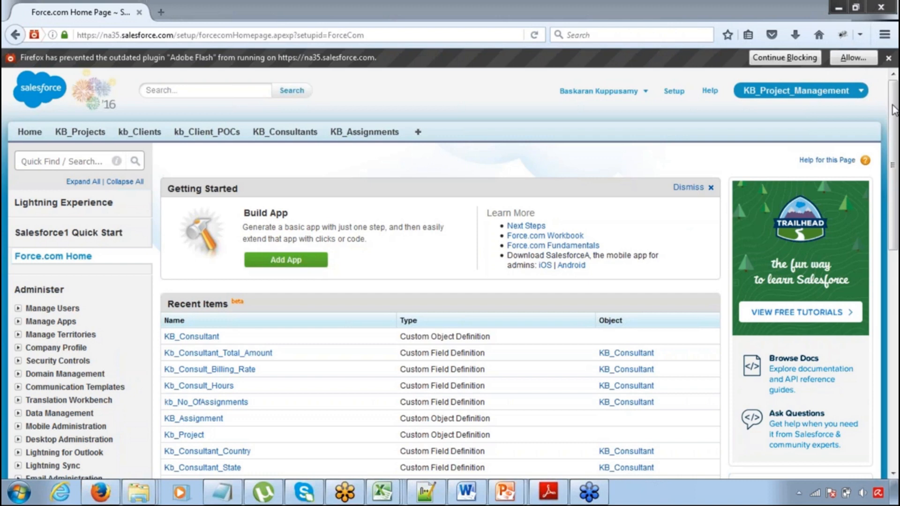
pyautogui.click(889, 58)
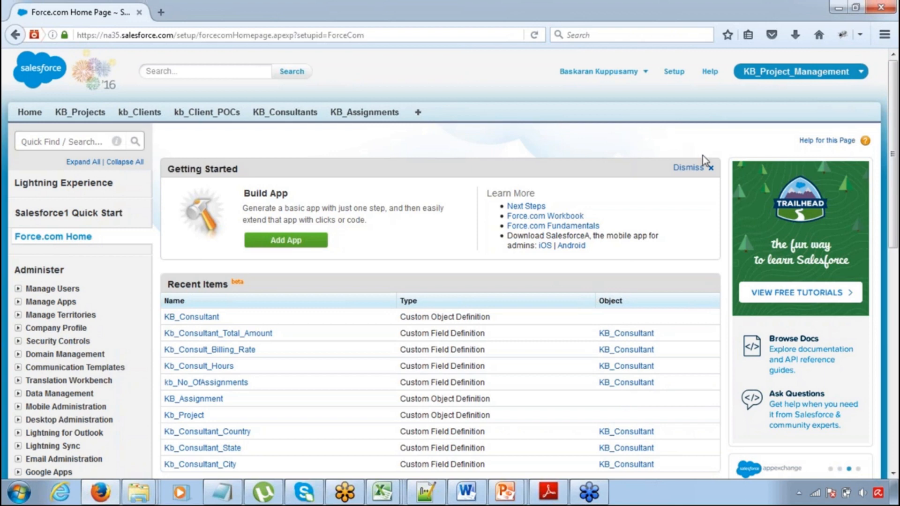
pyautogui.click(785, 73)
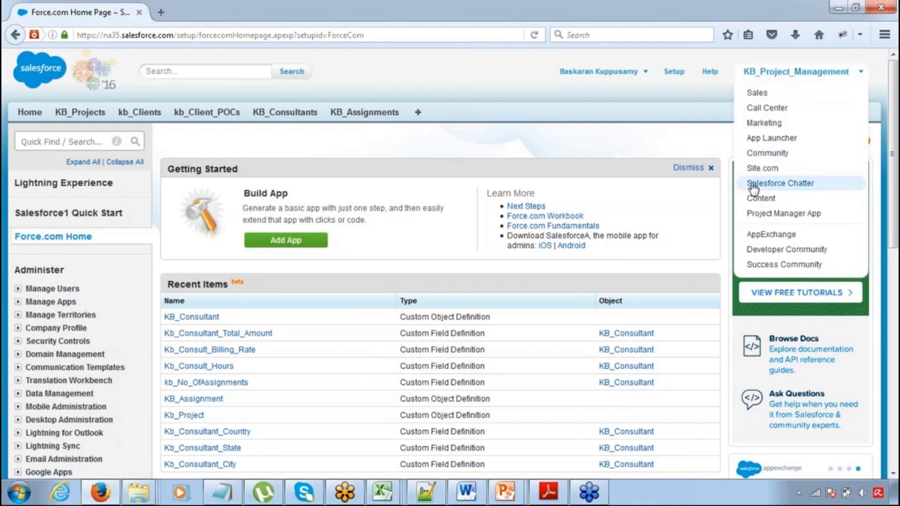
pyautogui.click(762, 217)
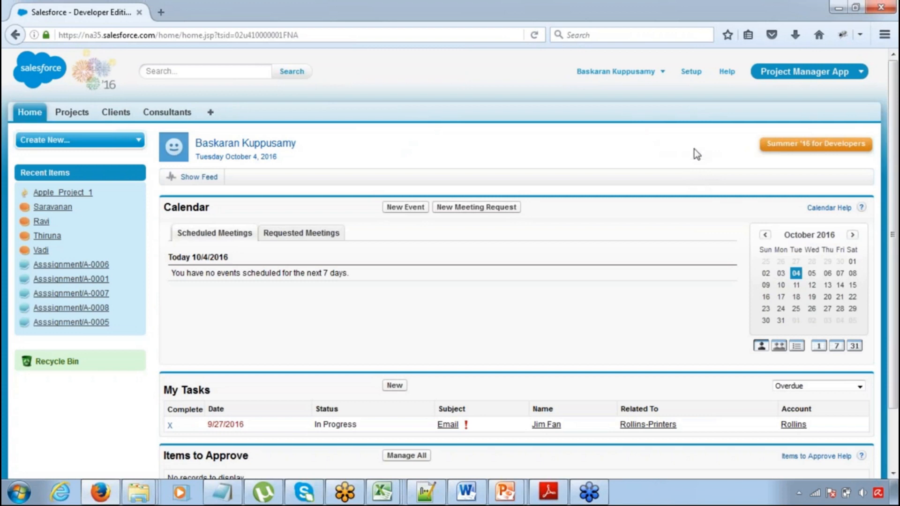
# Go to Setup and open the list of custom objects
pyautogui.click(691, 74)
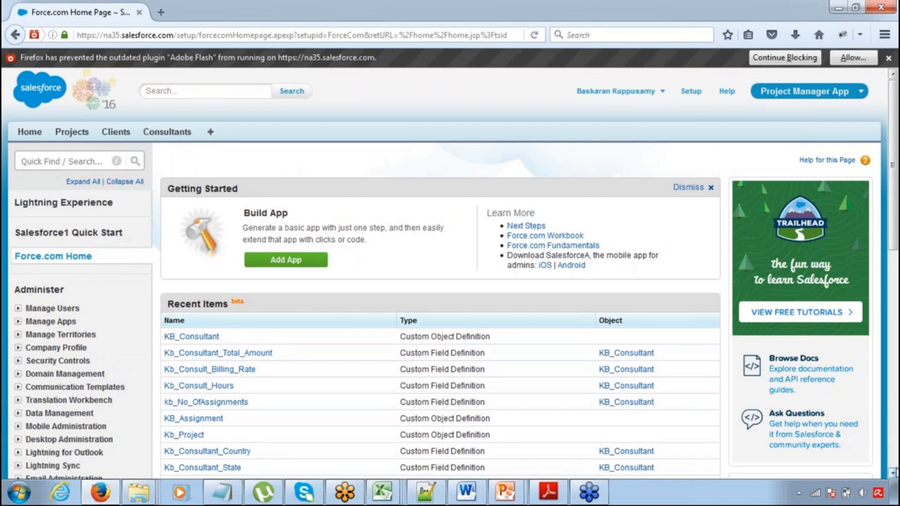
pyautogui.click(893, 474)
pyautogui.scroll(-3, 894, 475)
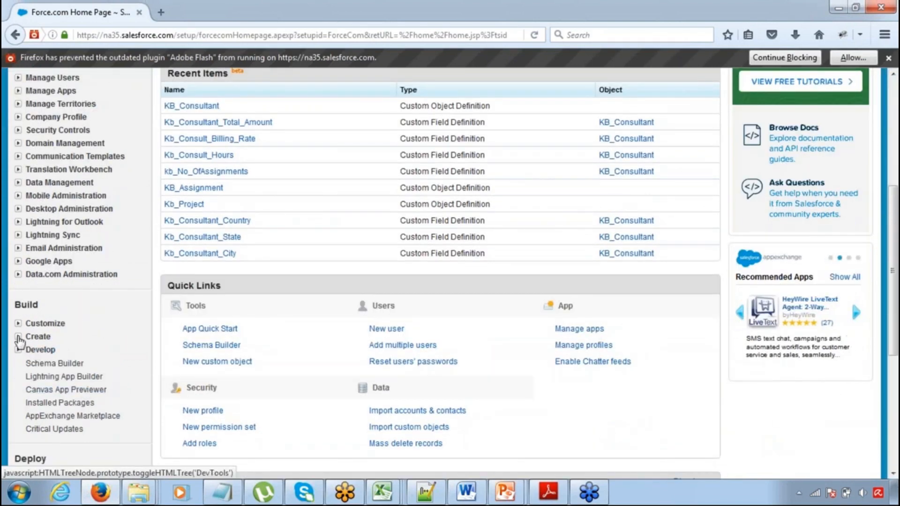
pyautogui.click(19, 337)
pyautogui.click(51, 390)
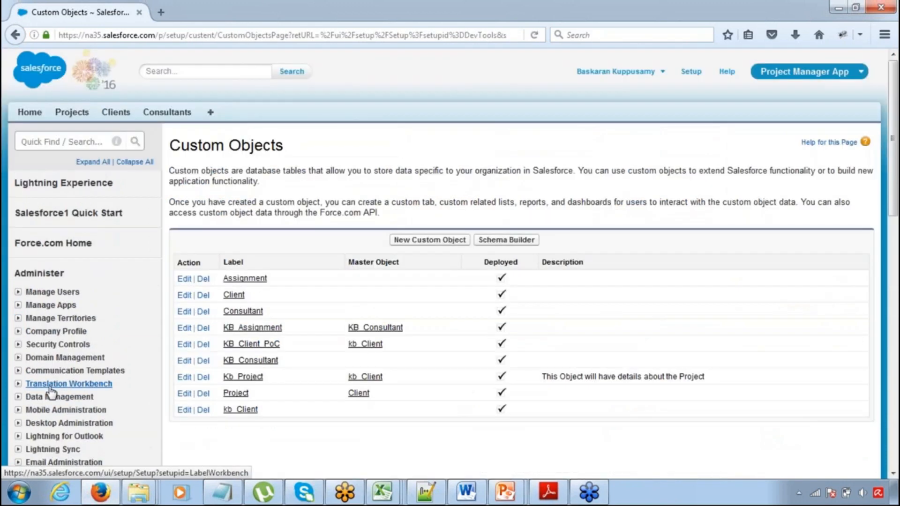
# Open the Assignment custom object and start editing its Total Spend formula field
pyautogui.click(245, 279)
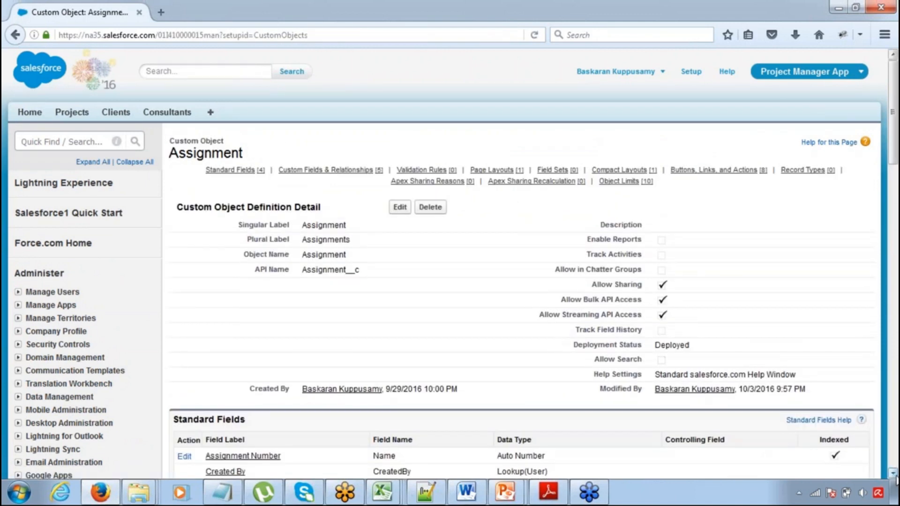
pyautogui.scroll(-5, 894, 476)
pyautogui.scroll(-3, 894, 475)
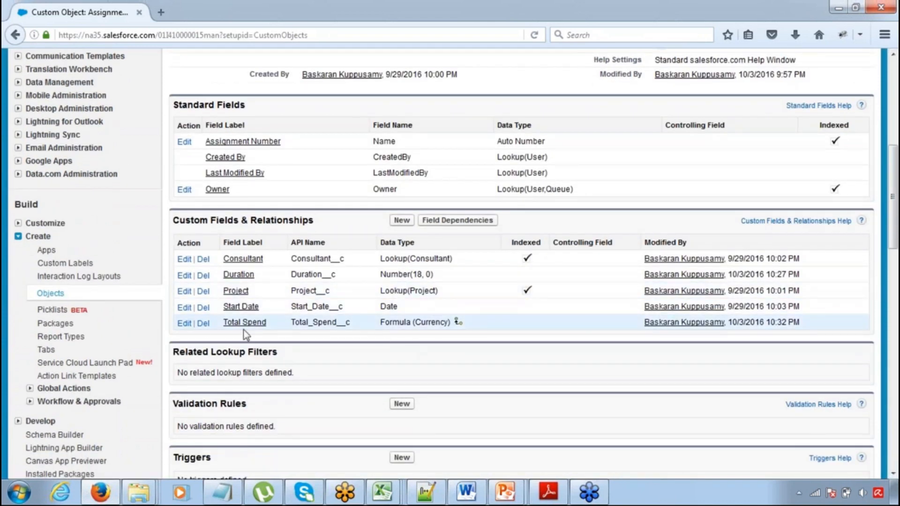
pyautogui.click(183, 325)
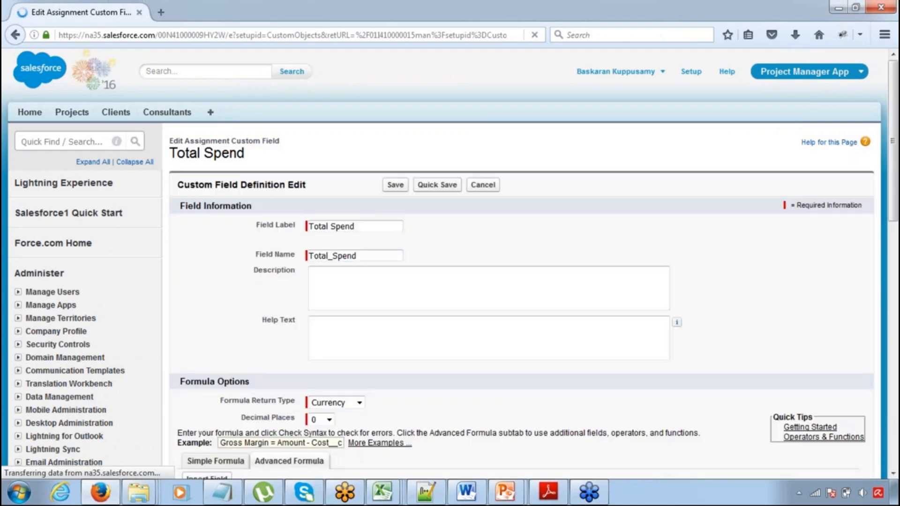
# Dismiss the Flash plugin warning and place the cursor at the end of the existing Total Spend formula
pyautogui.click(895, 473)
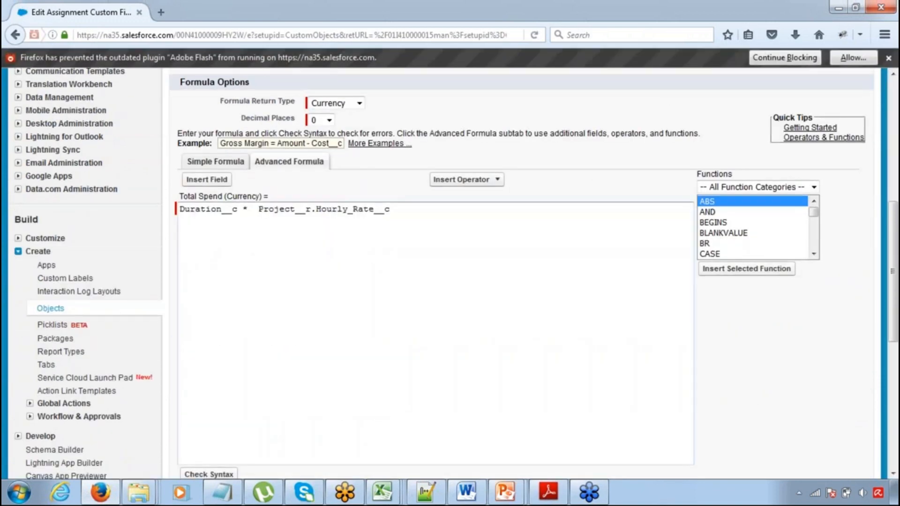
pyautogui.moveTo(432, 212); pyautogui.dragTo(178, 212)
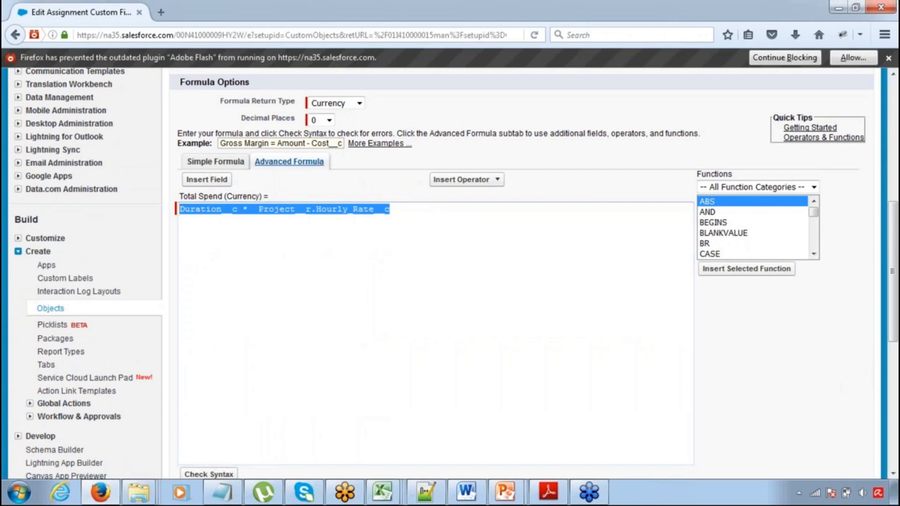
pyautogui.click(887, 58)
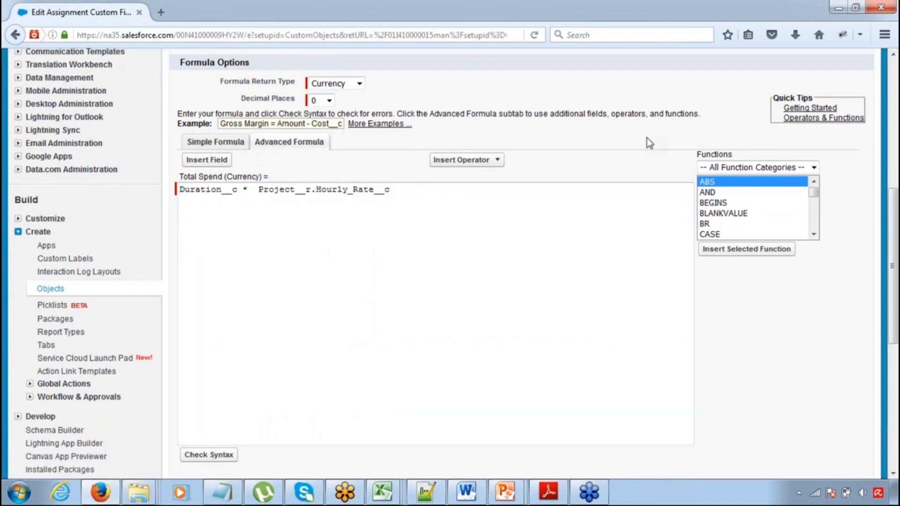
pyautogui.moveTo(702, 157); pyautogui.dragTo(733, 157)
pyautogui.click(640, 184)
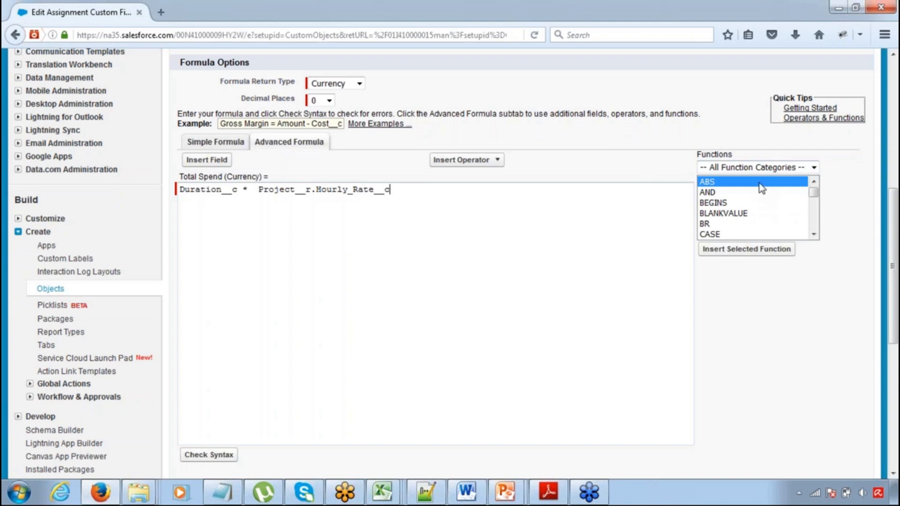
# Limit the formula functions to the Logical category, select IF and read its description
pyautogui.click(765, 172)
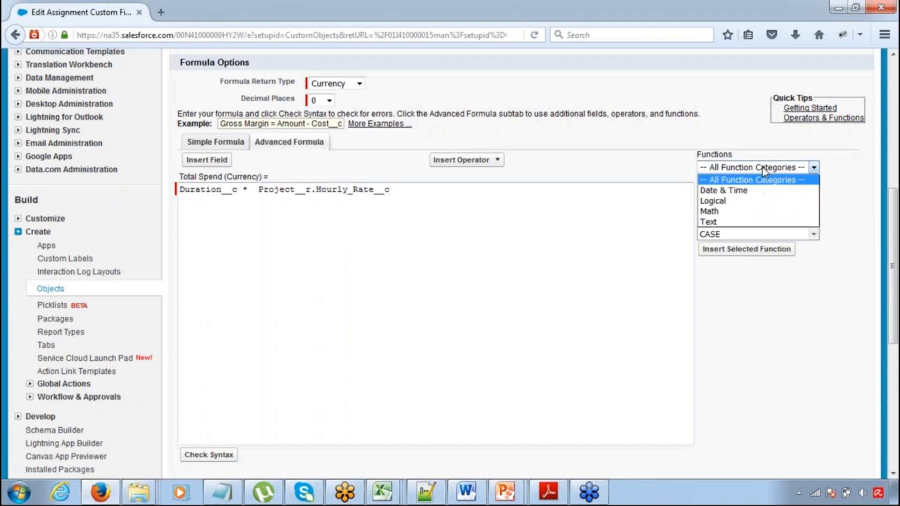
pyautogui.click(745, 203)
pyautogui.click(717, 203)
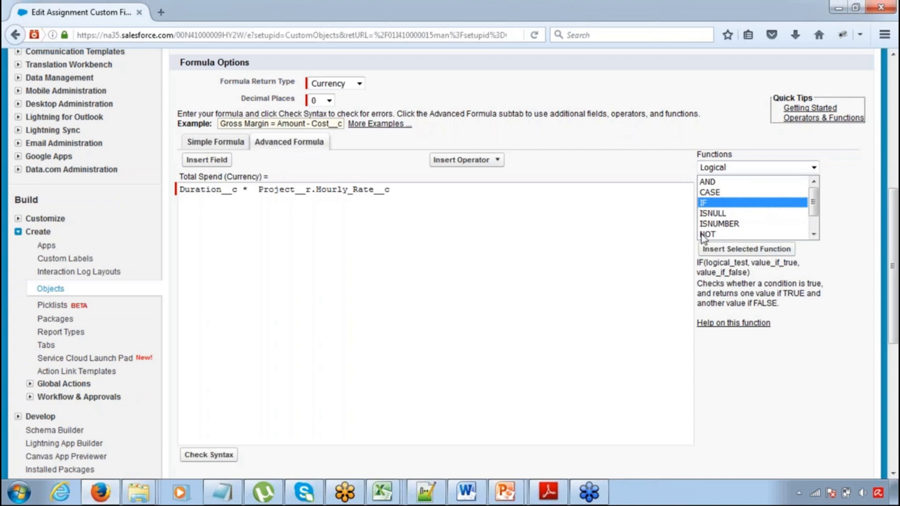
pyautogui.moveTo(698, 267); pyautogui.dragTo(783, 316)
pyautogui.click(784, 317)
pyautogui.moveTo(698, 262); pyautogui.dragTo(753, 305)
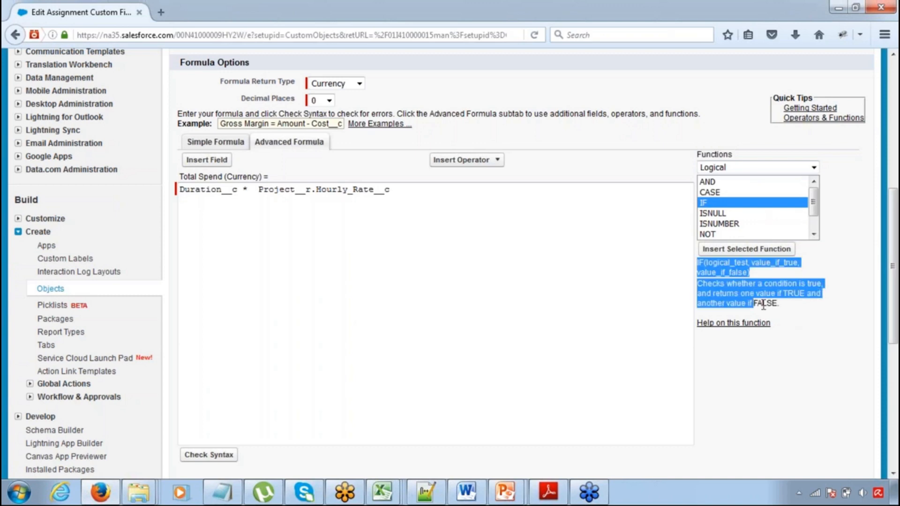
pyautogui.click(767, 305)
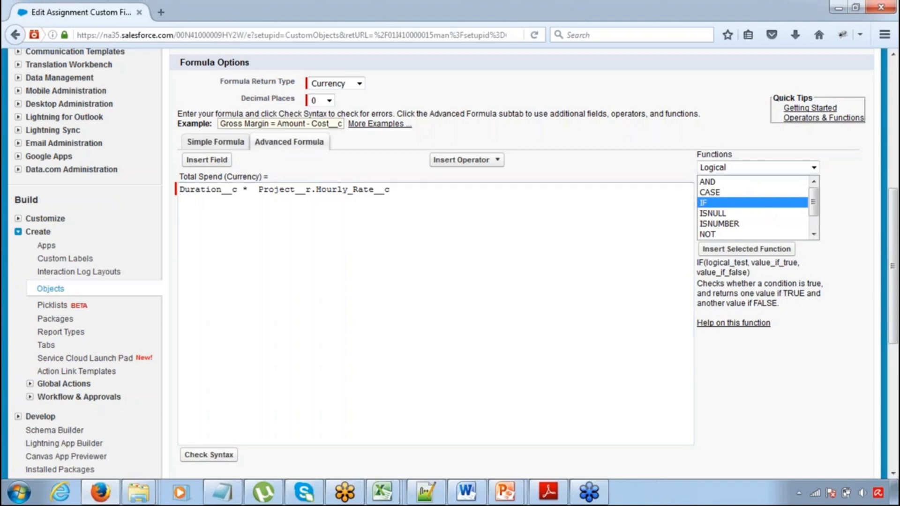
# Insert the IF function template below the existing formula, separated from it by one blank line
pyautogui.click(740, 252)
pyautogui.click(186, 211)
pyautogui.press('BackSpace')
pyautogui.press('BackSpace')
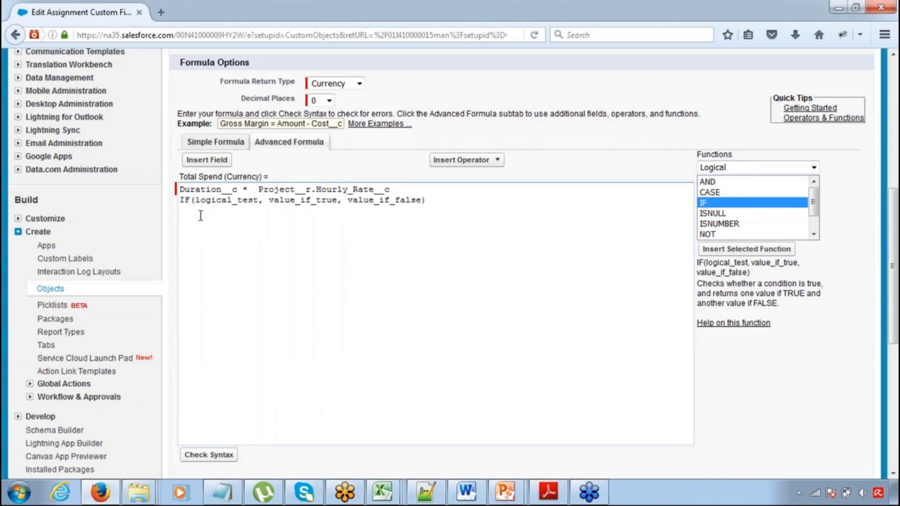
pyautogui.press('Return')
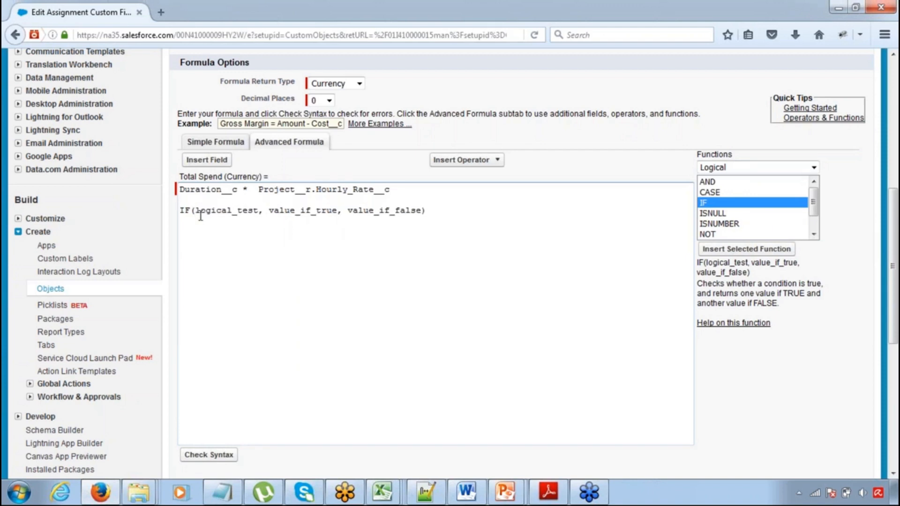
# Examine the IF template's logical_test, value_if_true and value_if_false arguments one after another
pyautogui.moveTo(195, 211); pyautogui.dragTo(202, 211)
pyautogui.hotkey('shift', 'Right')
pyautogui.hotkey('shift', 'Right')
pyautogui.hotkey('shift', 'Right')
pyautogui.hotkey('shift', 'Right')
pyautogui.hotkey('shift', 'Right')
pyautogui.hotkey('shift', 'Right')
pyautogui.hotkey('shift', 'Right')
pyautogui.hotkey('shift', 'Right')
pyautogui.hotkey('shift', 'Right')
pyautogui.hotkey('shift', 'Right')
pyautogui.hotkey('shift', 'Right')
pyautogui.hotkey('shift', 'Right')
pyautogui.hotkey('shift', 'Left')
pyautogui.press('Right')
pyautogui.press('Right')
pyautogui.press('Right')
pyautogui.hotkey('shift', 'Right')
pyautogui.hotkey('shift', 'Right')
pyautogui.hotkey('shift', 'Right')
pyautogui.hotkey('shift', 'Right')
pyautogui.hotkey('shift', 'Right')
pyautogui.hotkey('shift', 'Right')
pyautogui.hotkey('shift', 'Right')
pyautogui.hotkey('shift', 'Right')
pyautogui.hotkey('shift', 'Right')
pyautogui.hotkey('shift', 'Right')
pyautogui.hotkey('shift', 'Right')
pyautogui.hotkey('shift', 'Right')
pyautogui.hotkey('shift', 'Right')
pyautogui.hotkey('shift', 'Right')
pyautogui.hotkey('shift', 'Left')
pyautogui.press('Right')
pyautogui.press('Right')
pyautogui.press('Right')
pyautogui.hotkey('shift', 'Right')
pyautogui.hotkey('shift', 'Right')
pyautogui.hotkey('shift', 'Right')
pyautogui.hotkey('shift', 'Right')
pyautogui.hotkey('shift', 'Right')
pyautogui.hotkey('shift', 'Right')
pyautogui.hotkey('shift', 'Right')
pyautogui.hotkey('shift', 'Right')
pyautogui.hotkey('shift', 'Right')
pyautogui.hotkey('shift', 'Right')
pyautogui.hotkey('shift', 'Right')
pyautogui.hotkey('shift', 'Right')
pyautogui.hotkey('shift', 'Right')
pyautogui.hotkey('shift', 'Right')
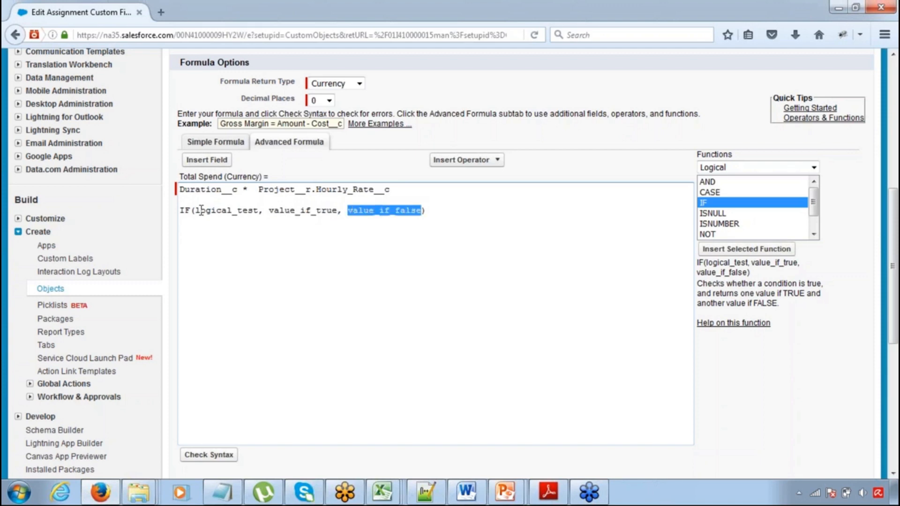
# Replace the logical_test placeholder in the IF function with the Assignment object's Duration field
pyautogui.press('Left')
pyautogui.press('Left')
pyautogui.press('Left')
pyautogui.press('Left')
pyautogui.press('Left')
pyautogui.press('Left')
pyautogui.press('Left')
pyautogui.press('Left')
pyautogui.press('Left')
pyautogui.press('Left')
pyautogui.press('Left')
pyautogui.press('Left')
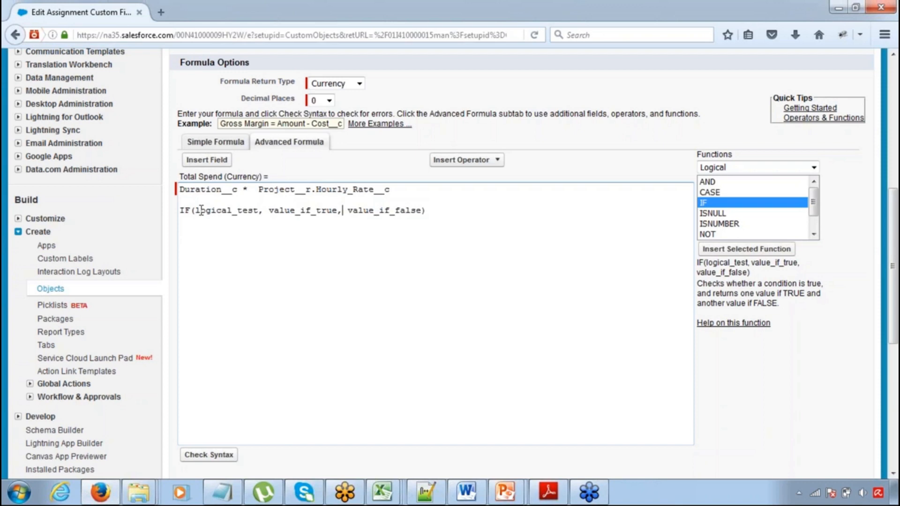
pyautogui.press('Left')
pyautogui.press('Left')
pyautogui.press('Left')
pyautogui.press('Left')
pyautogui.press('Left')
pyautogui.press('Left')
pyautogui.press('Left')
pyautogui.press('Right')
pyautogui.hotkey('shift', 'Left')
pyautogui.hotkey('shift', 'Left')
pyautogui.hotkey('shift', 'Left')
pyautogui.hotkey('shift', 'Left')
pyautogui.hotkey('shift', 'Left')
pyautogui.hotkey('shift', 'Left')
pyautogui.hotkey('shift', 'Left')
pyautogui.hotkey('shift', 'Left')
pyautogui.hotkey('shift', 'Left')
pyautogui.hotkey('shift', 'Left')
pyautogui.hotkey('shift', 'Left')
pyautogui.hotkey('shift', 'Left')
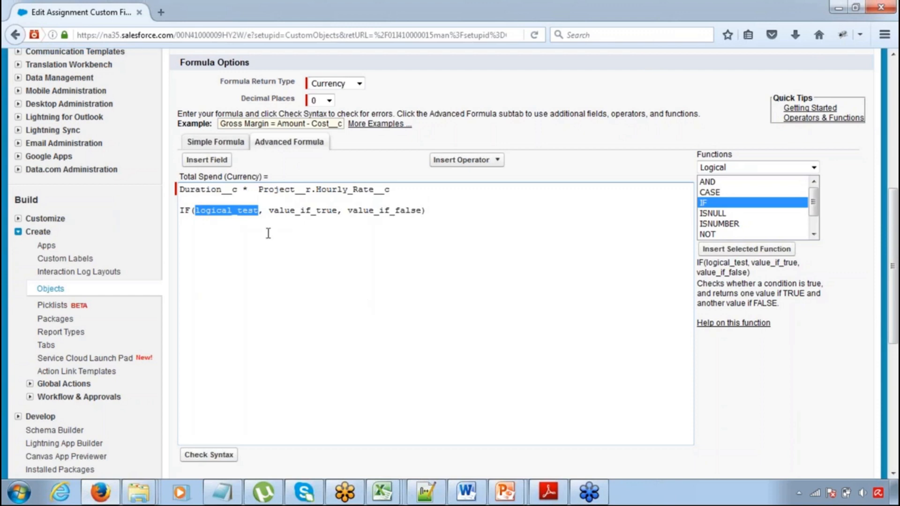
pyautogui.click(219, 161)
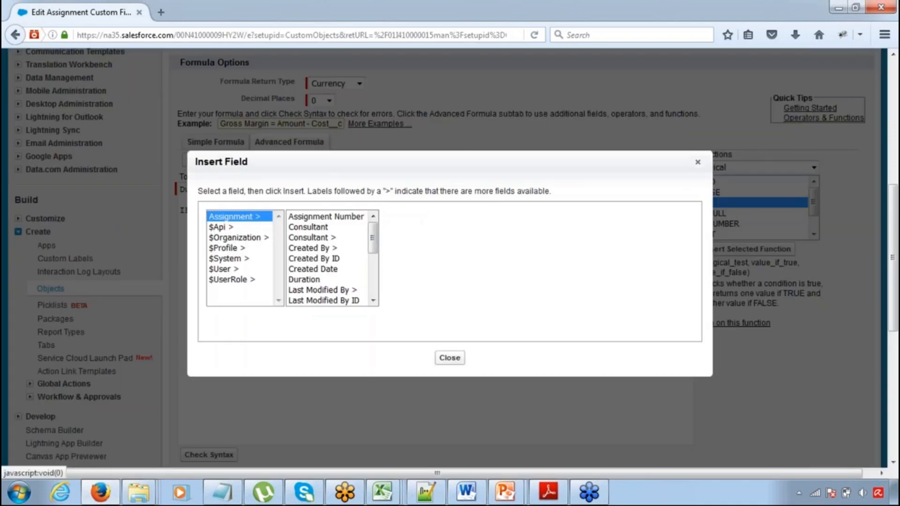
pyautogui.click(310, 279)
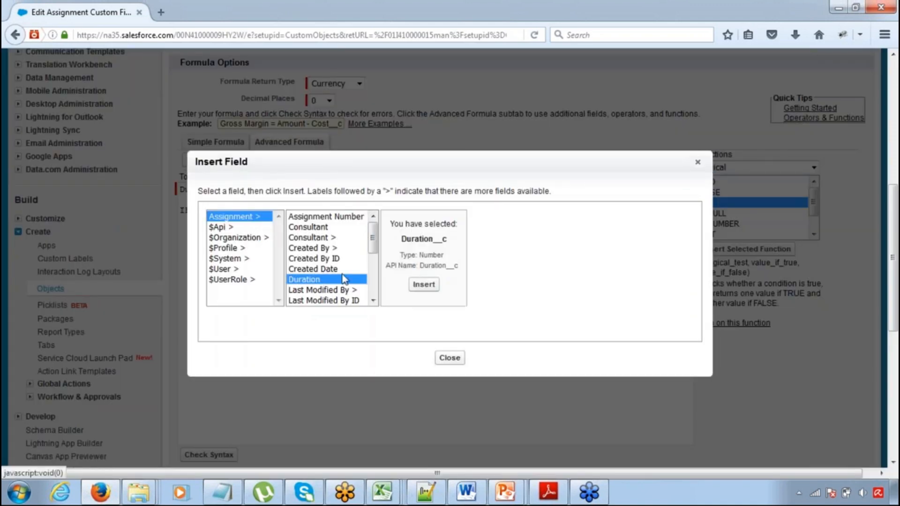
pyautogui.click(423, 284)
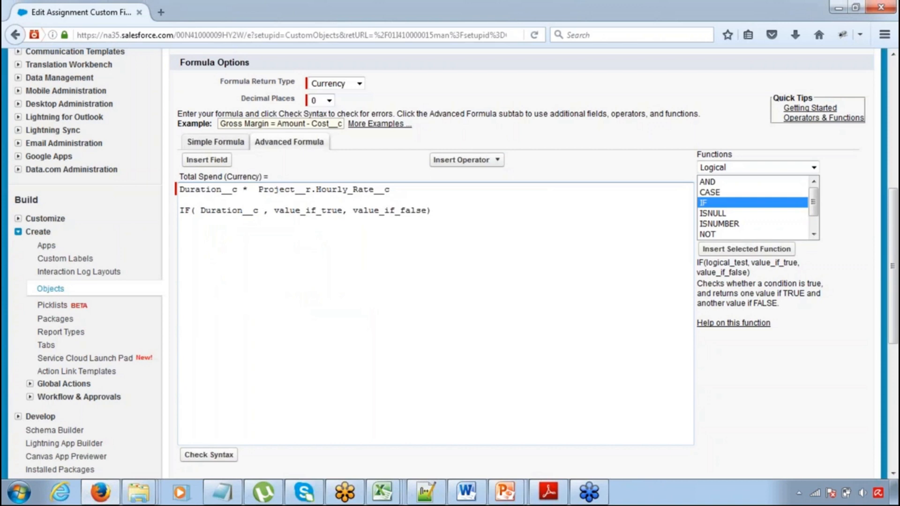
# Complete the IF condition as "Duration__c < 50" and remove the space after the opening parenthesis
pyautogui.write('< 50')
pyautogui.press('Left')
pyautogui.press('Left')
pyautogui.press('Left')
pyautogui.press('Left')
pyautogui.press('BackSpace')
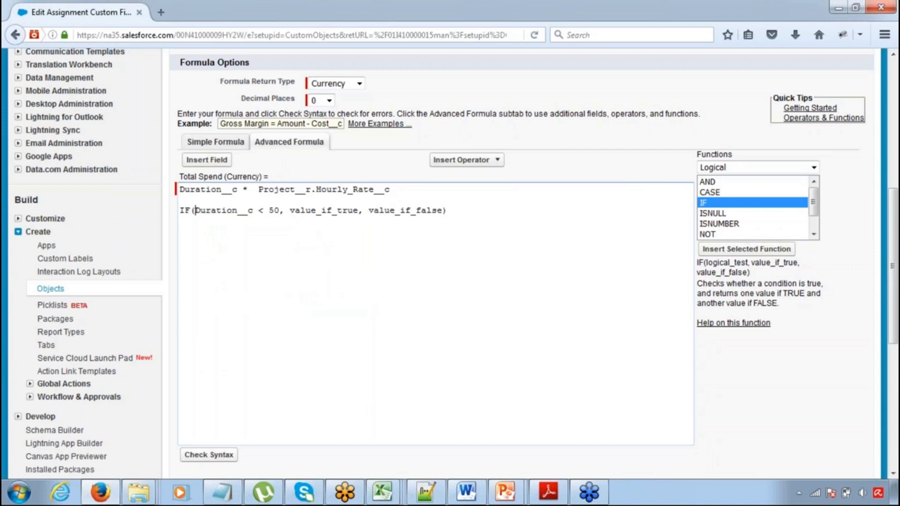
# Replace the value_if_true placeholder in the IF function with a copy of the Duration__c * Project__r.Hourly_Rate__c formula above it
pyautogui.press('Right')
pyautogui.press('Right')
pyautogui.press('Right')
pyautogui.press('Right')
pyautogui.press('Right')
pyautogui.press('Right')
pyautogui.press('Right')
pyautogui.press('Right')
pyautogui.press('Right')
pyautogui.click(409, 189)
pyautogui.hotkey('shift', 'Left')
pyautogui.hotkey('shift', 'Left')
pyautogui.hotkey('shift', 'Left')
pyautogui.hotkey('shift', 'Left')
pyautogui.hotkey('shift', 'Left')
pyautogui.hotkey('shift', 'Left')
pyautogui.hotkey('shift', 'Left')
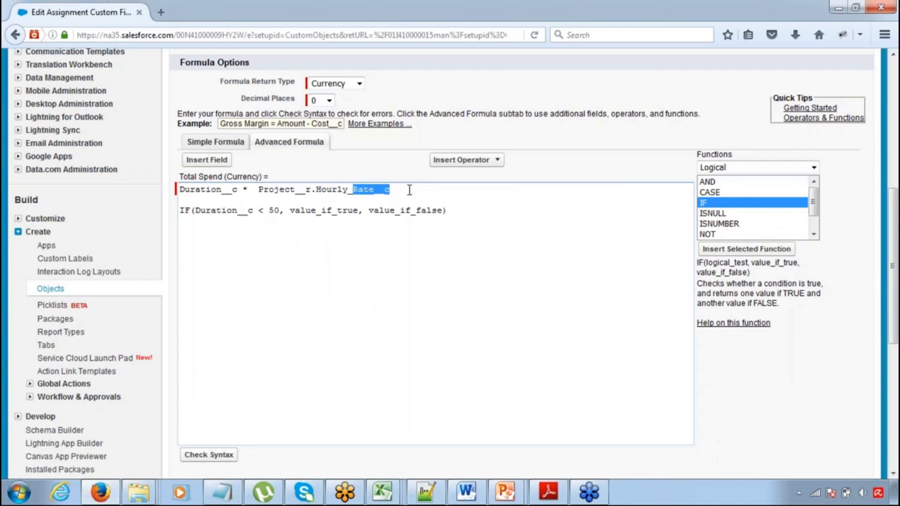
pyautogui.hotkey('shift', 'Left')
pyautogui.hotkey('shift', 'Left')
pyautogui.hotkey('shift', 'Left')
pyautogui.hotkey('shift', 'Left')
pyautogui.hotkey('shift', 'Left')
pyautogui.hotkey('shift', 'Left')
pyautogui.hotkey('shift', 'Left')
pyautogui.hotkey('shift', 'Left')
pyautogui.hotkey('shift', 'Left')
pyautogui.hotkey('shift', 'Left')
pyautogui.hotkey('shift', 'Left')
pyautogui.hotkey('shift', 'Left')
pyautogui.hotkey('shift', 'Left')
pyautogui.hotkey('shift', 'Left')
pyautogui.hotkey('shift', 'Left')
pyautogui.hotkey('shift', 'Left')
pyautogui.hotkey('shift', 'Left')
pyautogui.hotkey('shift', 'Left')
pyautogui.hotkey('shift', 'Left')
pyautogui.hotkey('shift', 'Left')
pyautogui.hotkey('ctrl', 'c')
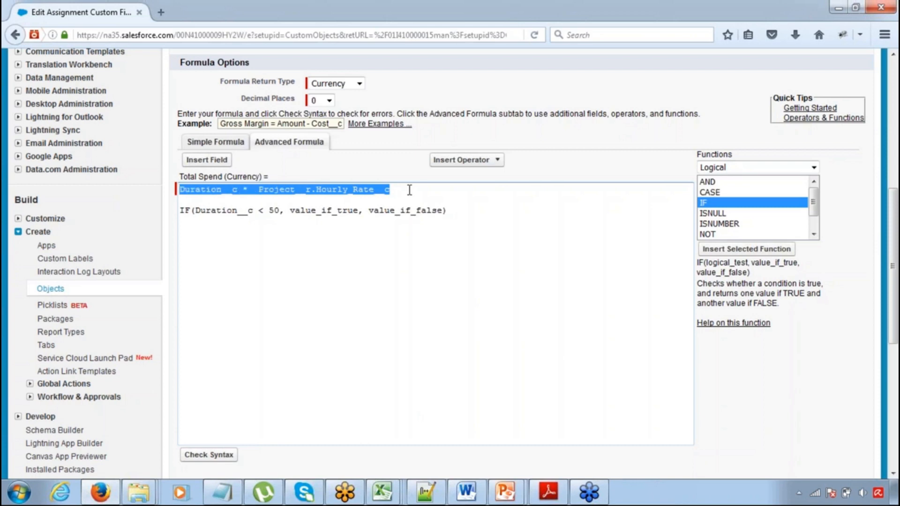
pyautogui.press('Down')
pyautogui.press('End')
pyautogui.press('Left')
pyautogui.press('Left')
pyautogui.press('Left')
pyautogui.press('Left')
pyautogui.press('Left')
pyautogui.press('Left')
pyautogui.press('Left')
pyautogui.press('Left')
pyautogui.press('Left')
pyautogui.press('Left')
pyautogui.press('Left')
pyautogui.press('Left')
pyautogui.press('Left')
pyautogui.press('Left')
pyautogui.press('Left')
pyautogui.press('Left')
pyautogui.press('Left')
pyautogui.press('Left')
pyautogui.hotkey('shift', 'Left')
pyautogui.hotkey('shift', 'Left')
pyautogui.hotkey('shift', 'Left')
pyautogui.hotkey('shift', 'Left')
pyautogui.hotkey('shift', 'Left')
pyautogui.hotkey('shift', 'Left')
pyautogui.hotkey('shift', 'Left')
pyautogui.hotkey('shift', 'Left')
pyautogui.hotkey('shift', 'Left')
pyautogui.hotkey('shift', 'Left')
pyautogui.hotkey('shift', 'Left')
pyautogui.hotkey('shift', 'Left')
pyautogui.hotkey('shift', 'Left')
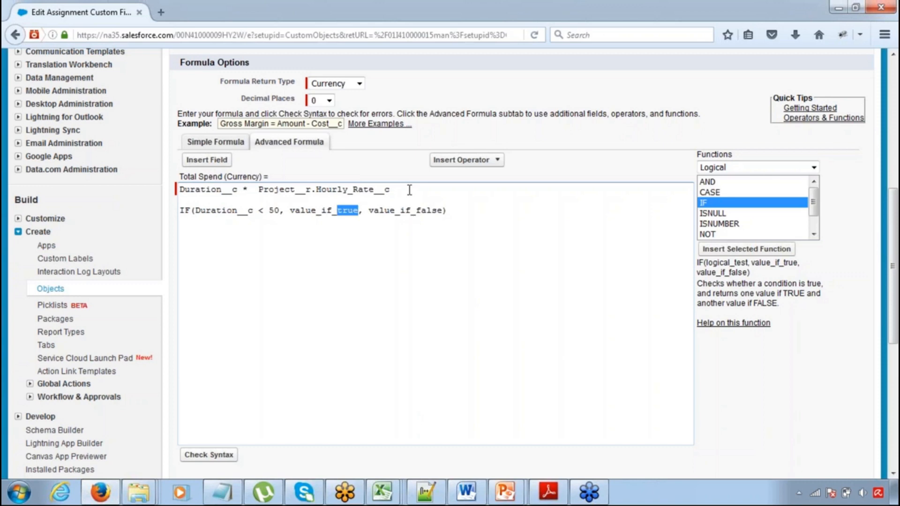
pyautogui.hotkey('ctrl', 'v')
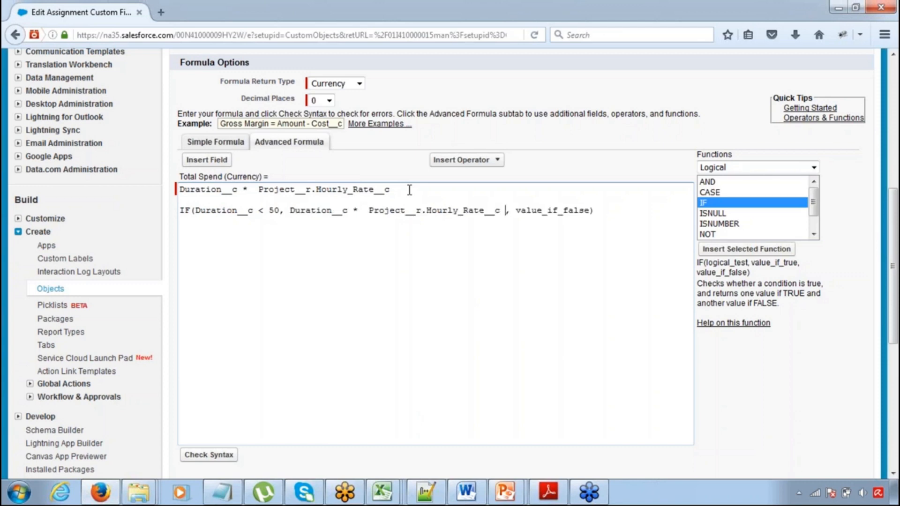
# Multiply the IF function's true result by 1.1, with a space on each side of the operator
pyautogui.write('*1.1')
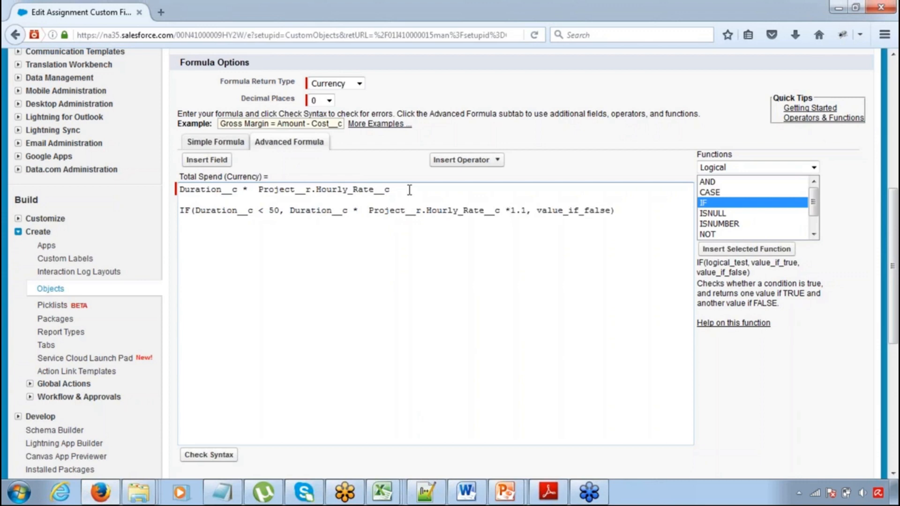
pyautogui.press('Left')
pyautogui.press('Left')
pyautogui.press('Left')
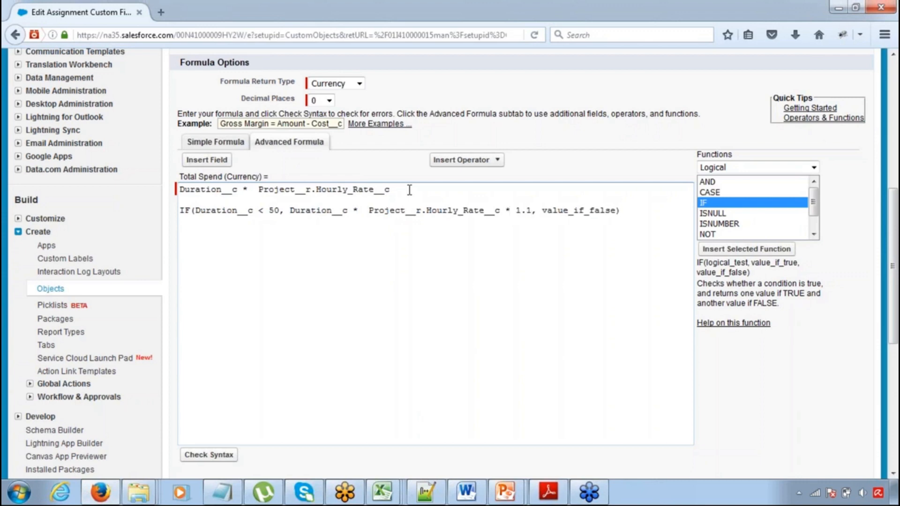
# Replace the value_if_false placeholder with a copy of the true result expression and change the copy's multiplier to 1.2
pyautogui.press('Right')
pyautogui.press('Right')
pyautogui.press('Left')
pyautogui.hotkey('shift', 'Left')
pyautogui.hotkey('shift', 'Left')
pyautogui.hotkey('shift', 'Left')
pyautogui.hotkey('shift', 'Left')
pyautogui.hotkey('shift', 'Left')
pyautogui.hotkey('shift', 'Left')
pyautogui.hotkey('shift', 'Left')
pyautogui.hotkey('shift', 'Left')
pyautogui.hotkey('shift', 'Left')
pyautogui.hotkey('shift', 'Left')
pyautogui.hotkey('shift', 'Left')
pyautogui.hotkey('shift', 'Left')
pyautogui.hotkey('shift', 'Left')
pyautogui.hotkey('shift', 'Left')
pyautogui.hotkey('shift', 'Left')
pyautogui.hotkey('shift', 'Left')
pyautogui.hotkey('shift', 'Left')
pyautogui.hotkey('shift', 'Left')
pyautogui.hotkey('shift', 'Left')
pyautogui.hotkey('shift', 'Left')
pyautogui.hotkey('shift', 'Left')
pyautogui.hotkey('shift', 'Left')
pyautogui.hotkey('shift', 'Left')
pyautogui.hotkey('ctrl', 'c')
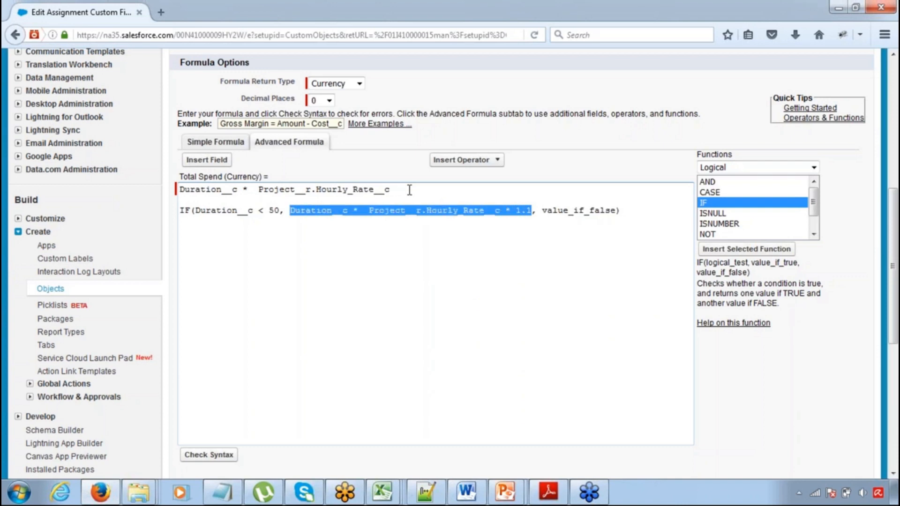
pyautogui.press('End')
pyautogui.press('Left')
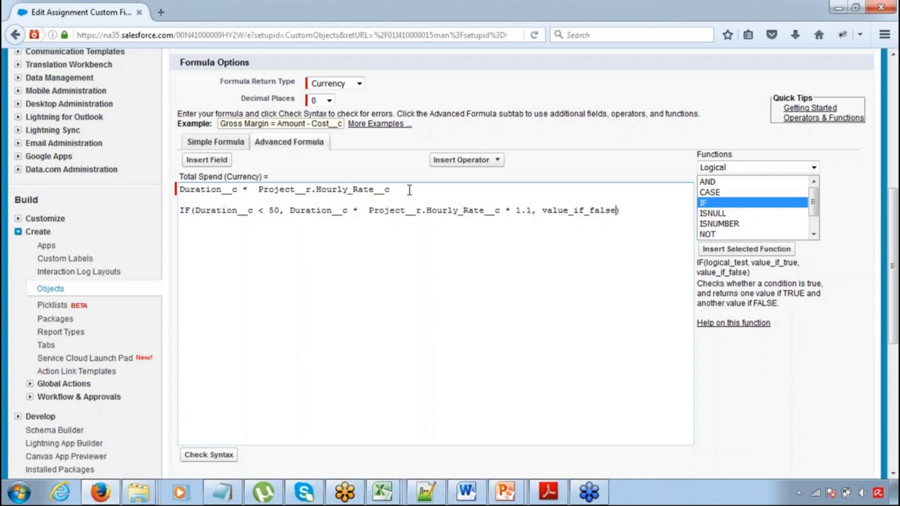
pyautogui.hotkey('shift', 'Left')
pyautogui.hotkey('shift', 'Left')
pyautogui.hotkey('shift', 'Left')
pyautogui.hotkey('shift', 'Left')
pyautogui.hotkey('shift', 'Left')
pyautogui.hotkey('shift', 'Left')
pyautogui.hotkey('shift', 'Left')
pyautogui.hotkey('shift', 'Left')
pyautogui.hotkey('shift', 'Left')
pyautogui.hotkey('shift', 'Left')
pyautogui.hotkey('shift', 'Left')
pyautogui.hotkey('shift', 'Left')
pyautogui.hotkey('shift', 'Left')
pyautogui.hotkey('shift', 'Left')
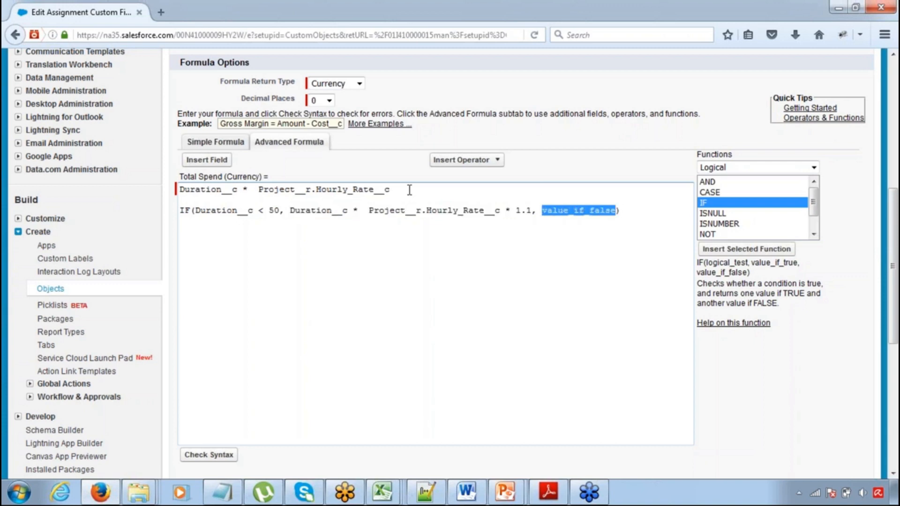
pyautogui.hotkey('ctrl', 'v')
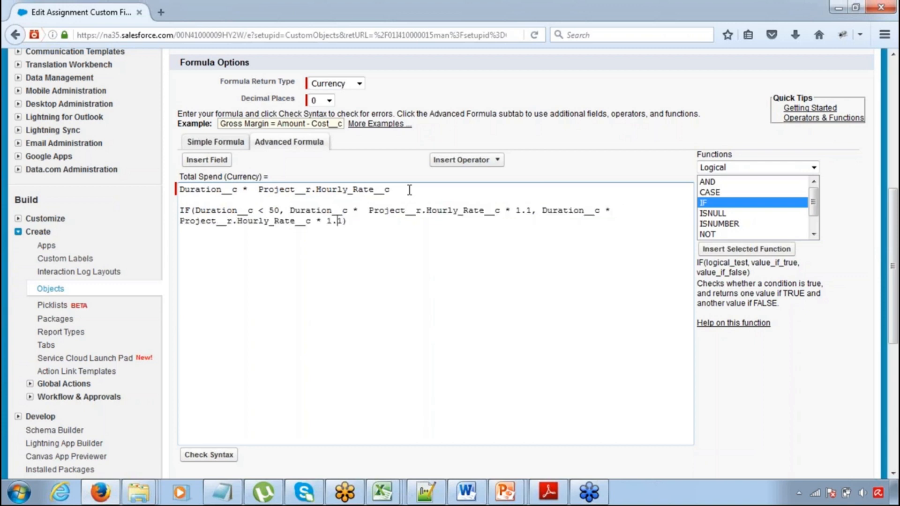
pyautogui.press('BackSpace')
pyautogui.write('2')
# Put the true and false result expressions on separate lines beneath the IF condition, both indented equally
pyautogui.click(290, 211)
pyautogui.press('Return')
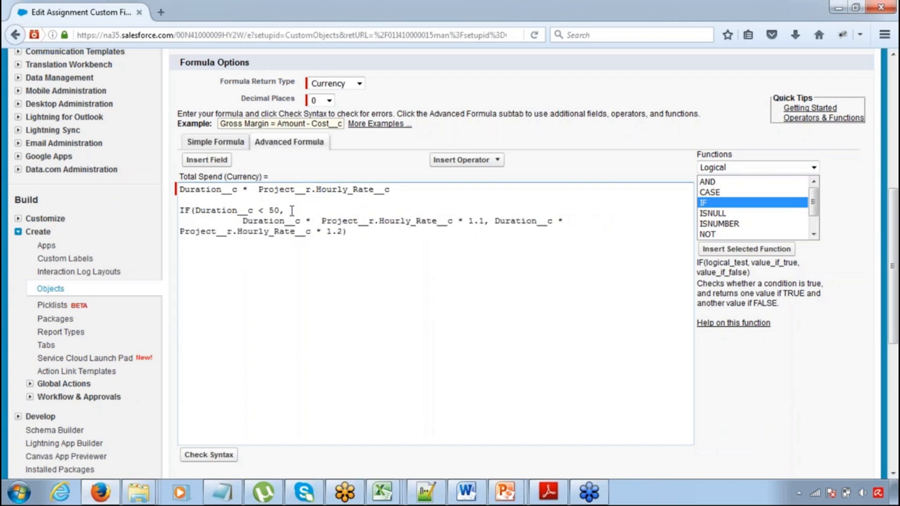
pyautogui.press('BackSpace')
pyautogui.press('BackSpace')
pyautogui.press('BackSpace')
pyautogui.press('BackSpace')
pyautogui.press('BackSpace')
pyautogui.press('BackSpace')
pyautogui.press('BackSpace')
pyautogui.press('BackSpace')
pyautogui.press('BackSpace')
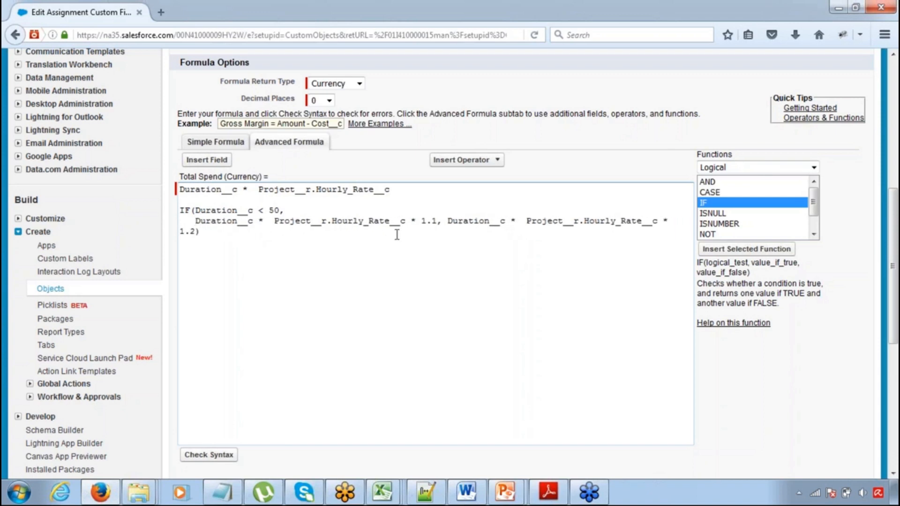
pyautogui.click(448, 221)
pyautogui.press('Return')
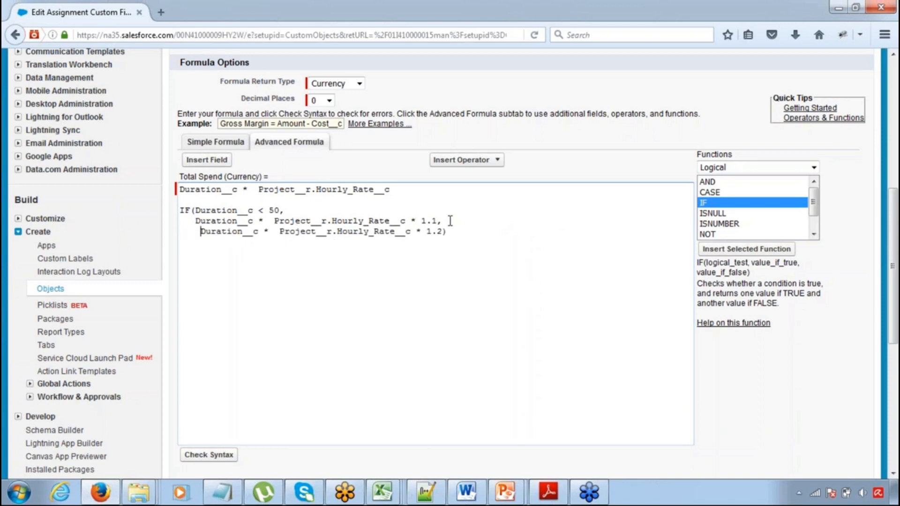
pyautogui.press('BackSpace')
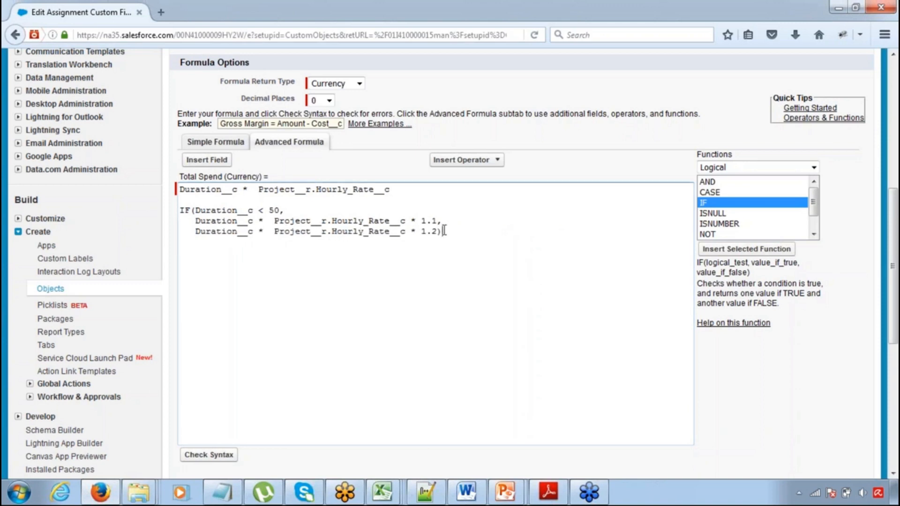
pyautogui.click(443, 231)
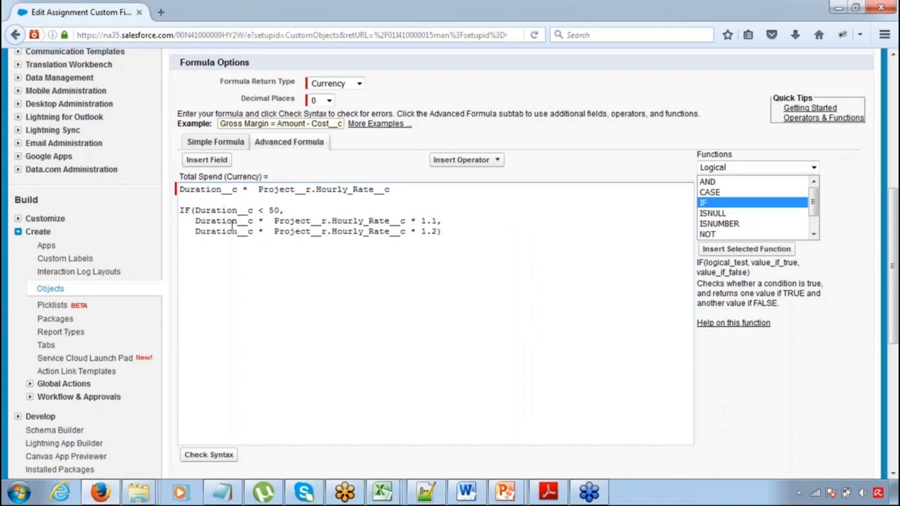
# Review the IF function's Duration condition and its true and false result expressions one after another
pyautogui.moveTo(213, 207); pyautogui.dragTo(274, 211)
pyautogui.moveTo(195, 220); pyautogui.dragTo(352, 221)
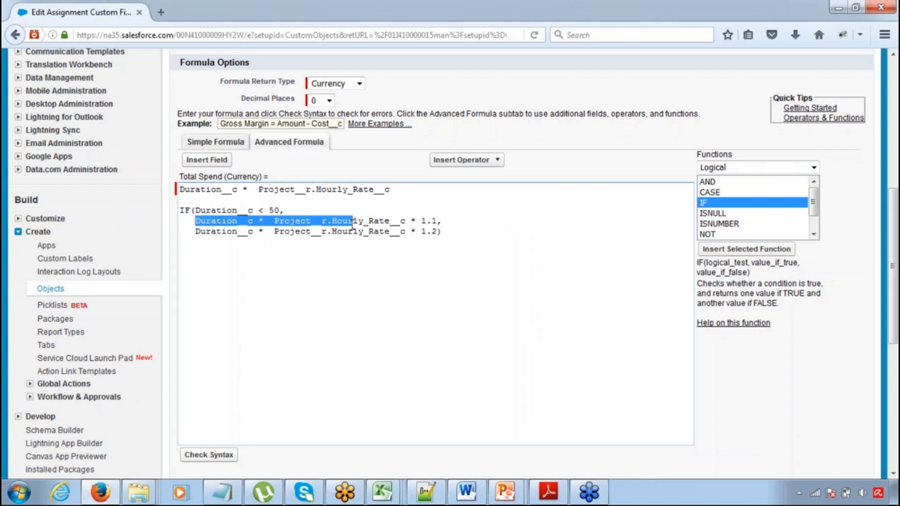
pyautogui.click(211, 232)
pyautogui.moveTo(211, 235); pyautogui.dragTo(359, 237)
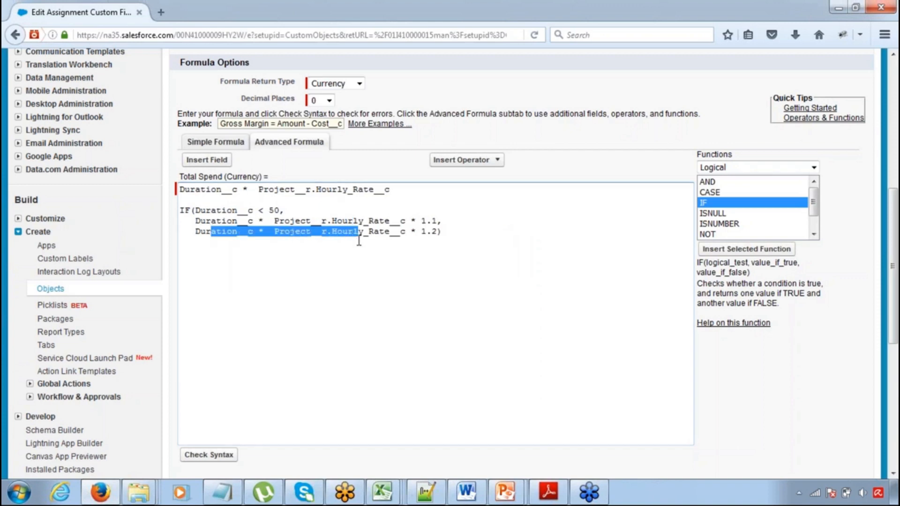
pyautogui.click(359, 237)
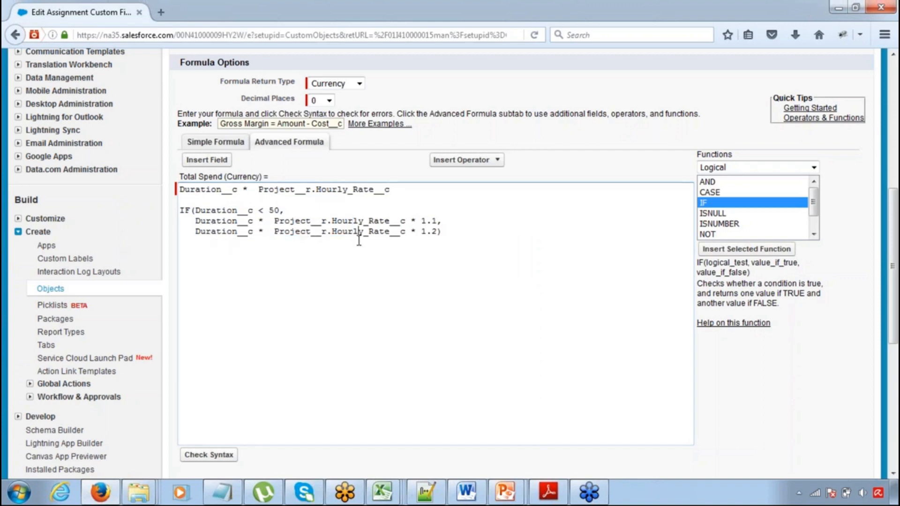
# Delete the original Duration__c * Project__r.Hourly_Rate__c line and the blank line above the IF function
pyautogui.tripleClick(176, 189)
pyautogui.press('Delete')
pyautogui.press('Delete')
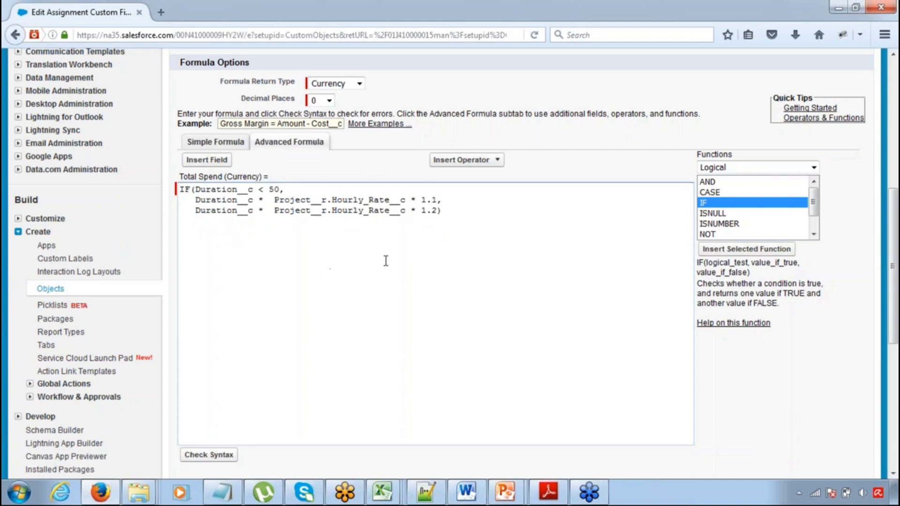
# Check the syntax of the Total Spend formula and read the result below the formula
pyautogui.click(207, 454)
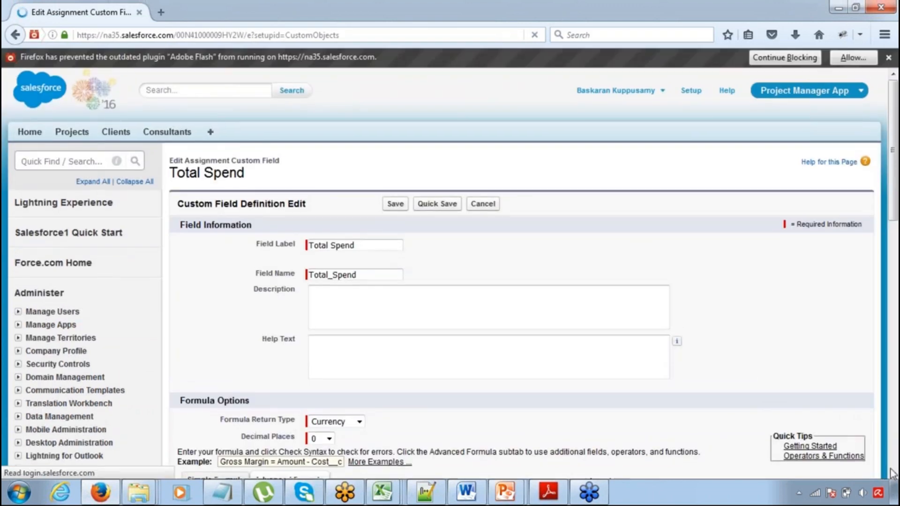
pyautogui.scroll(-5, 894, 474)
pyautogui.scroll(-4, 894, 474)
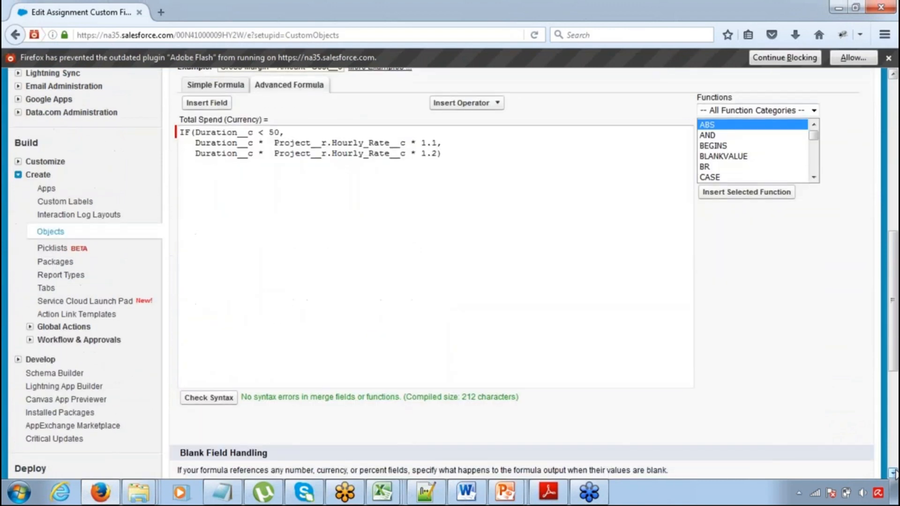
pyautogui.moveTo(320, 396); pyautogui.dragTo(393, 396)
pyautogui.click(392, 396)
# Dismiss the browser's Adobe Flash plugin notification and save the Total Spend field
pyautogui.click(888, 58)
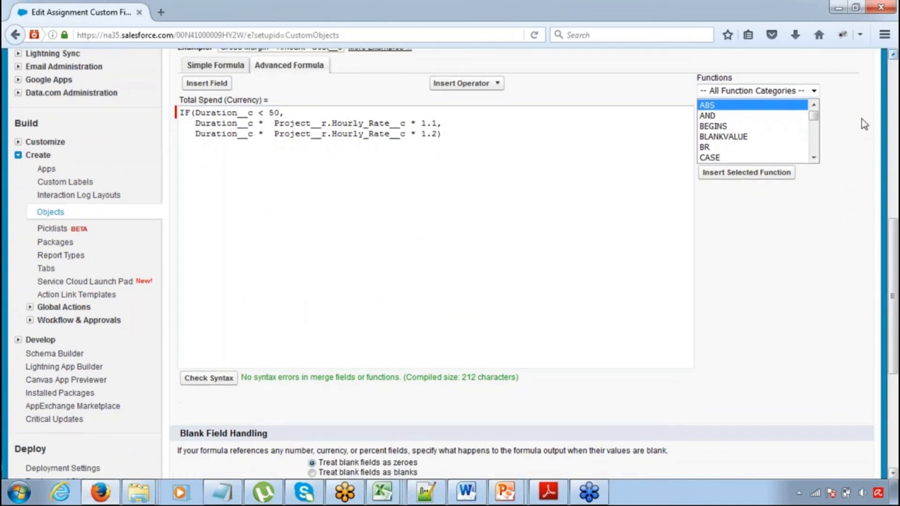
pyautogui.moveTo(892, 332); pyautogui.dragTo(893, 392)
pyautogui.click(400, 342)
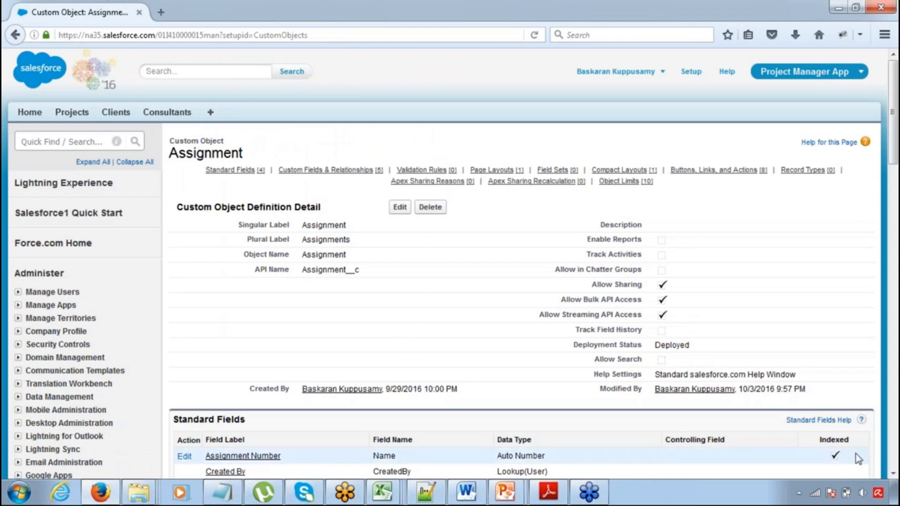
# Open the Project 1 record from the recent projects in its own browser tab
pyautogui.scroll(-10, 895, 477)
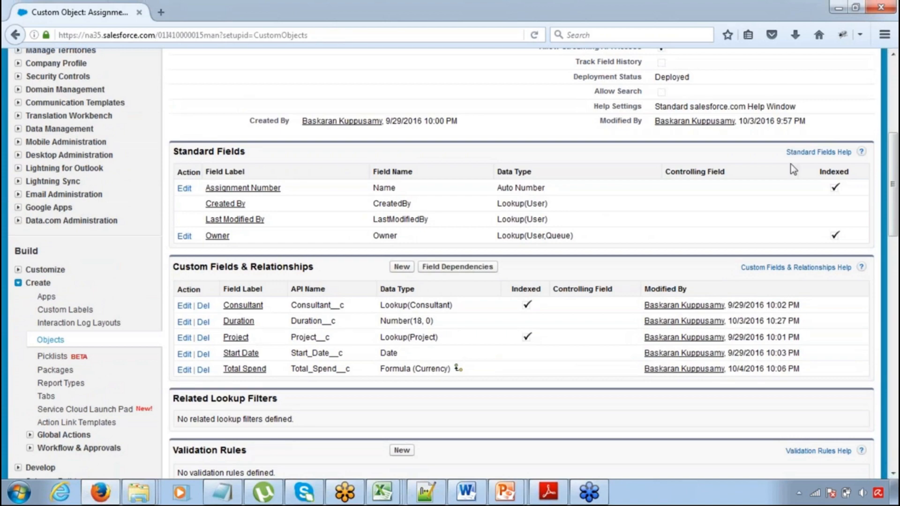
pyautogui.scroll(10, 894, 56)
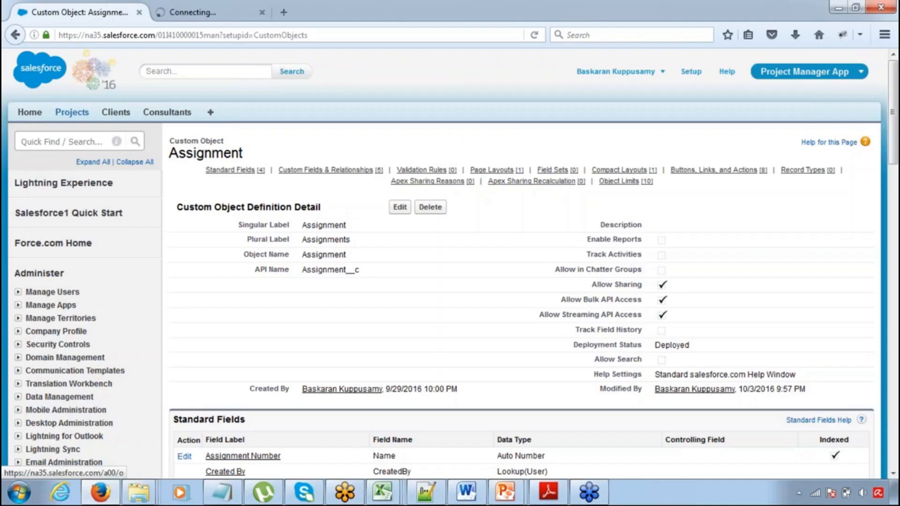
pyautogui.click(190, 12)
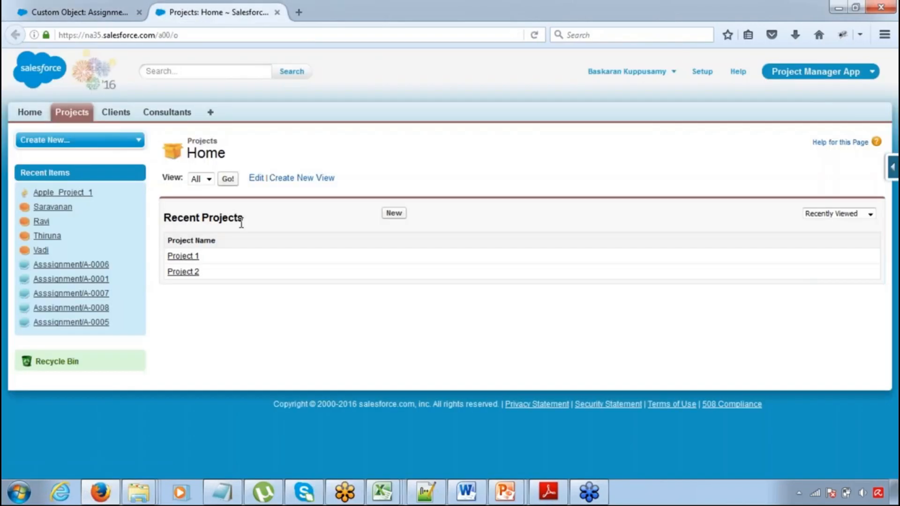
pyautogui.middleClick(177, 256)
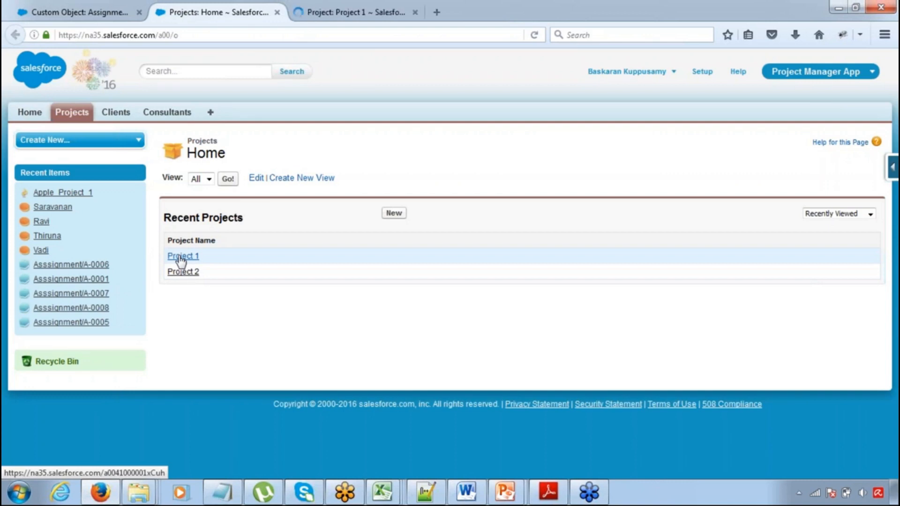
pyautogui.click(320, 13)
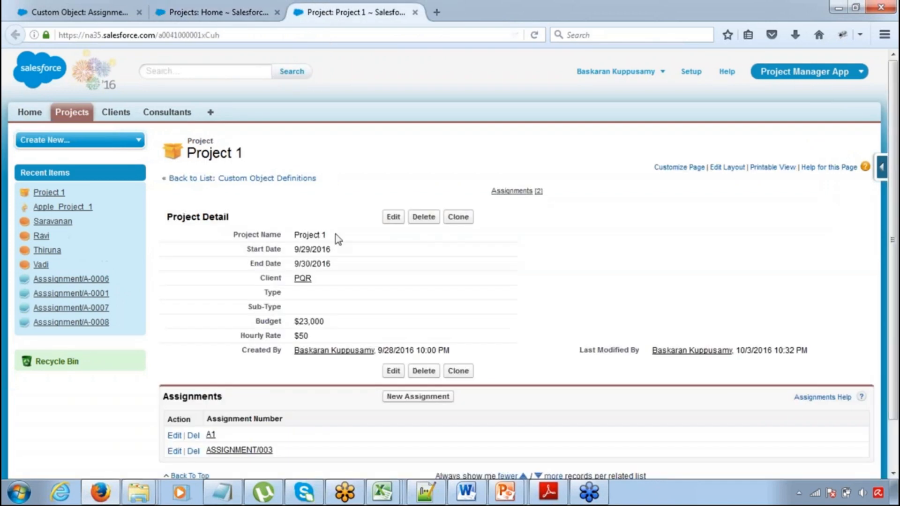
pyautogui.click(392, 216)
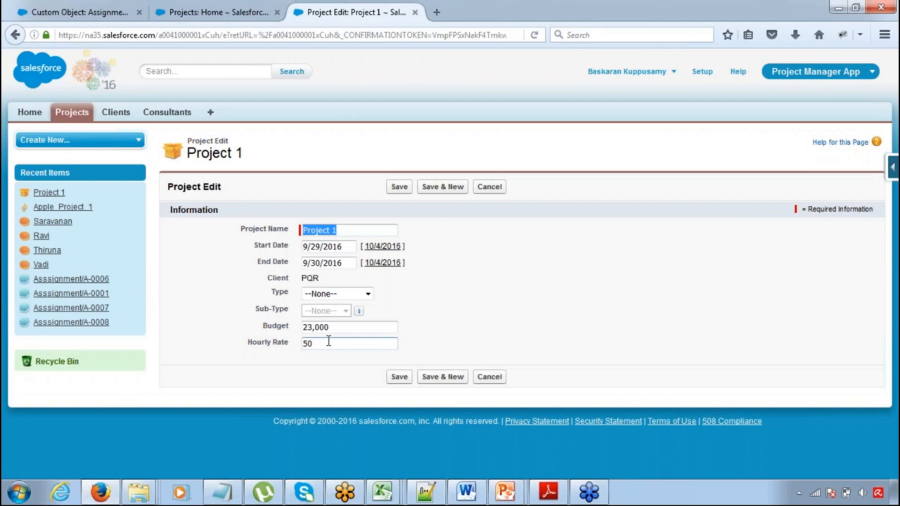
pyautogui.click(18, 38)
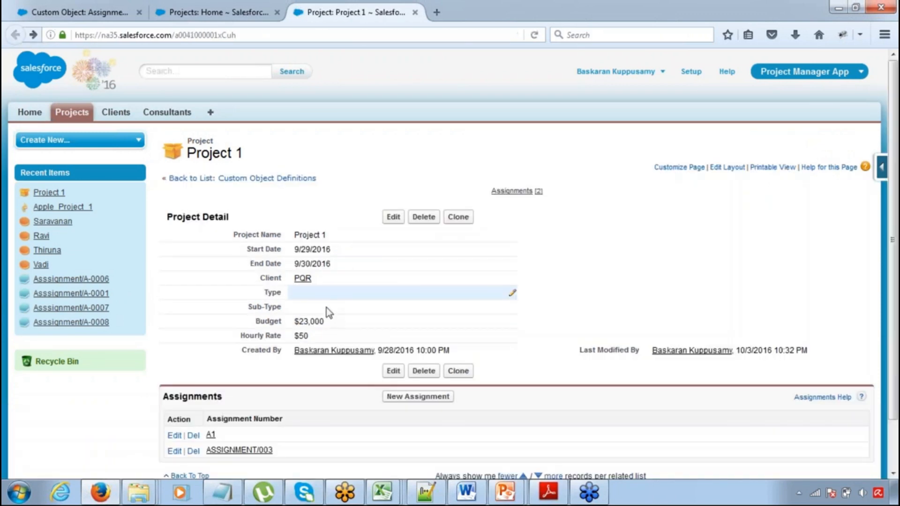
# Set the Duration of Project 1's ASSIGNMENT/003 to 60, save the record and check its Total Spend against the Duration
pyautogui.click(229, 451)
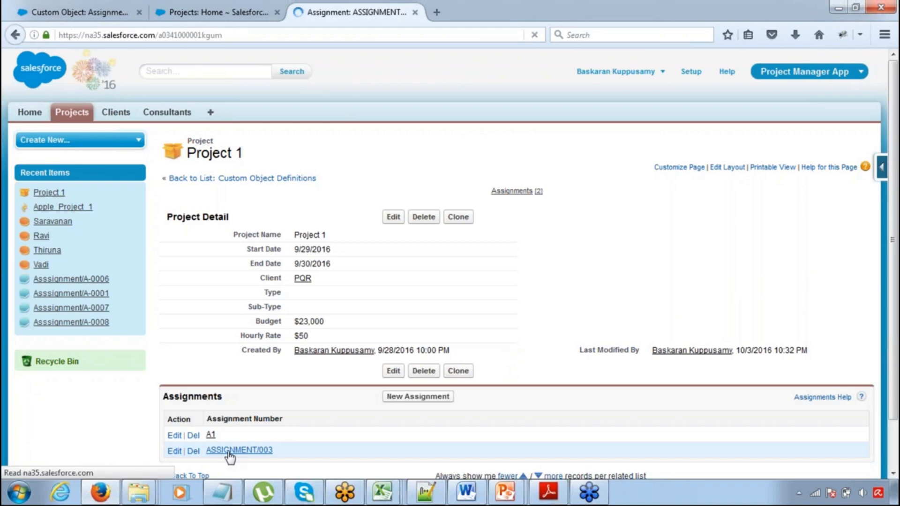
pyautogui.click(396, 208)
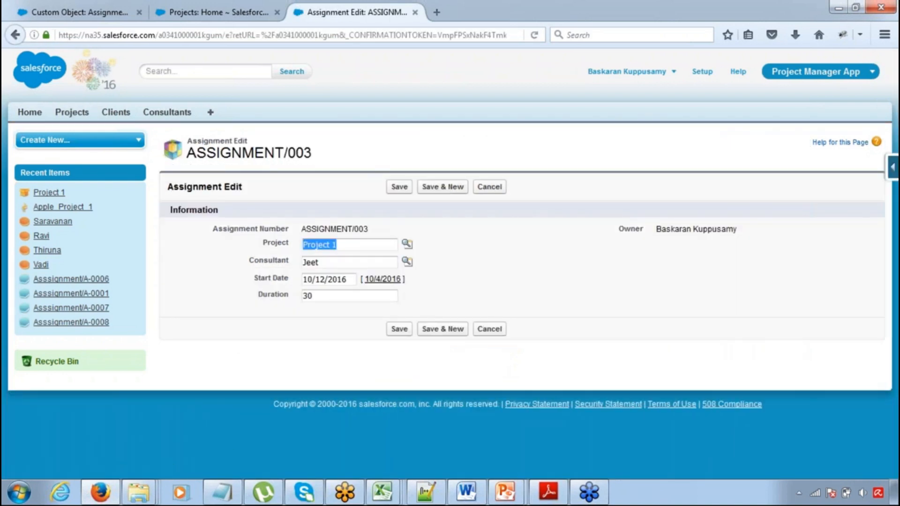
pyautogui.moveTo(328, 301); pyautogui.dragTo(273, 303)
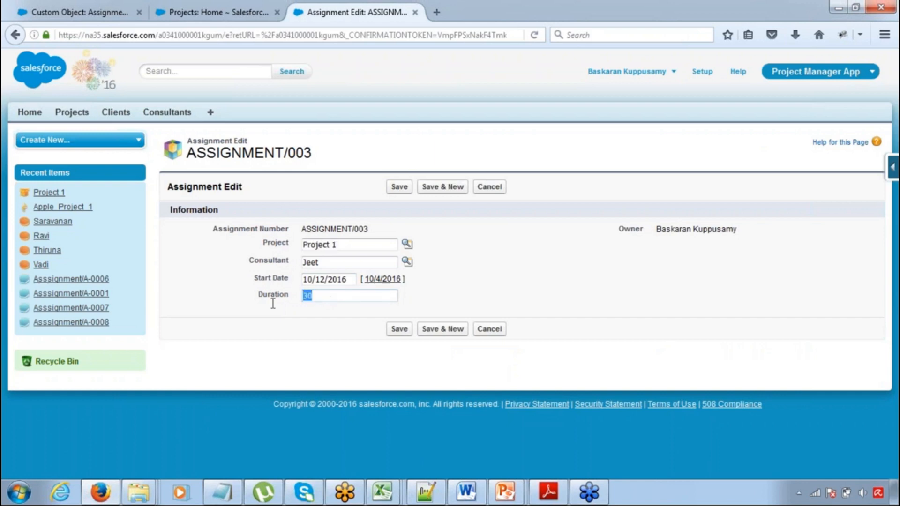
pyautogui.write('60')
pyautogui.click(400, 187)
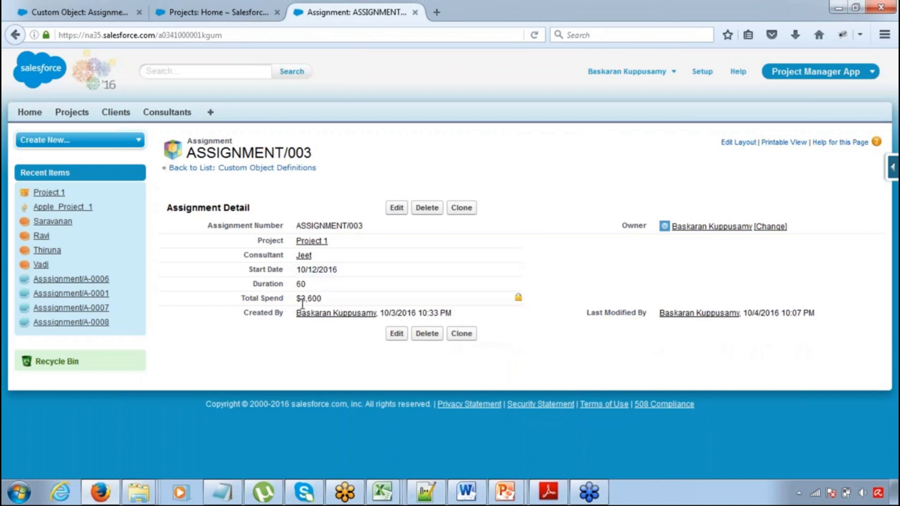
pyautogui.moveTo(297, 299); pyautogui.dragTo(322, 299)
pyautogui.moveTo(297, 284); pyautogui.dragTo(307, 288)
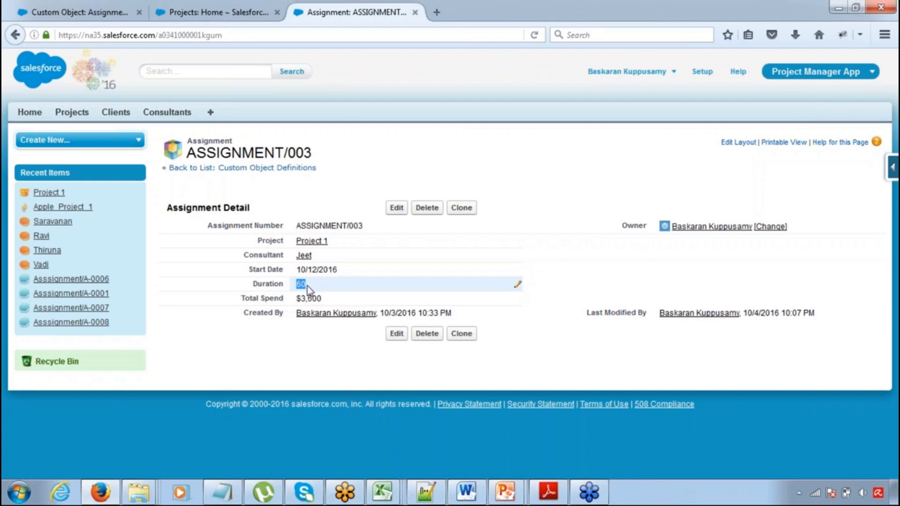
# Return to the Assignment object definition, open its Total Spend custom field for editing and bring the formula into view
pyautogui.click(97, 15)
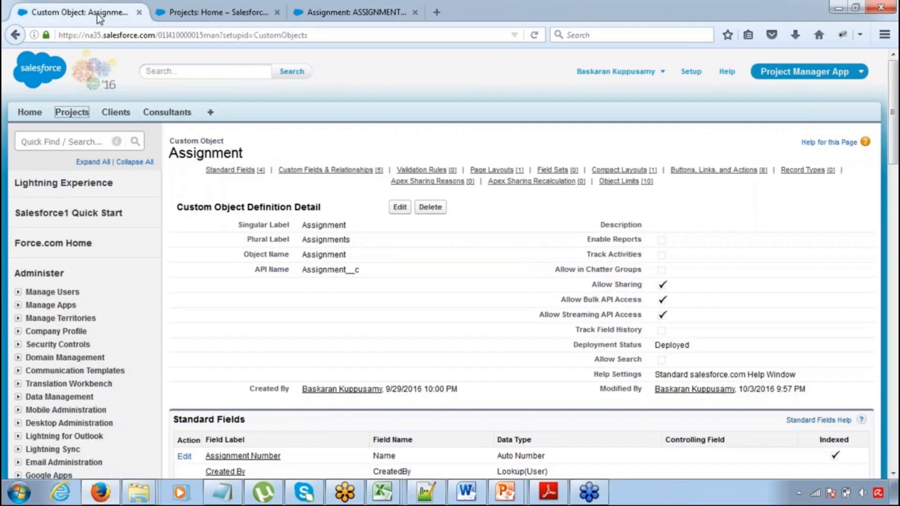
pyautogui.click(181, 13)
pyautogui.click(87, 11)
pyautogui.click(893, 475)
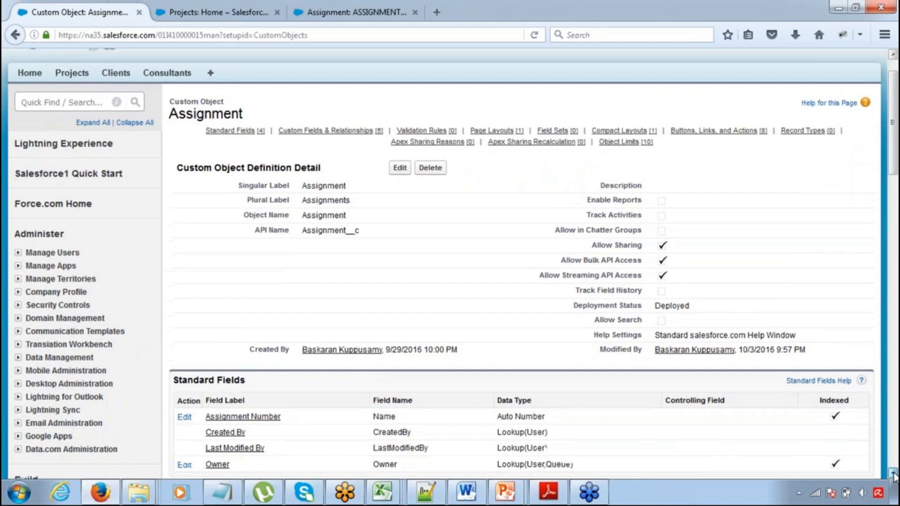
pyautogui.scroll(-5, 894, 474)
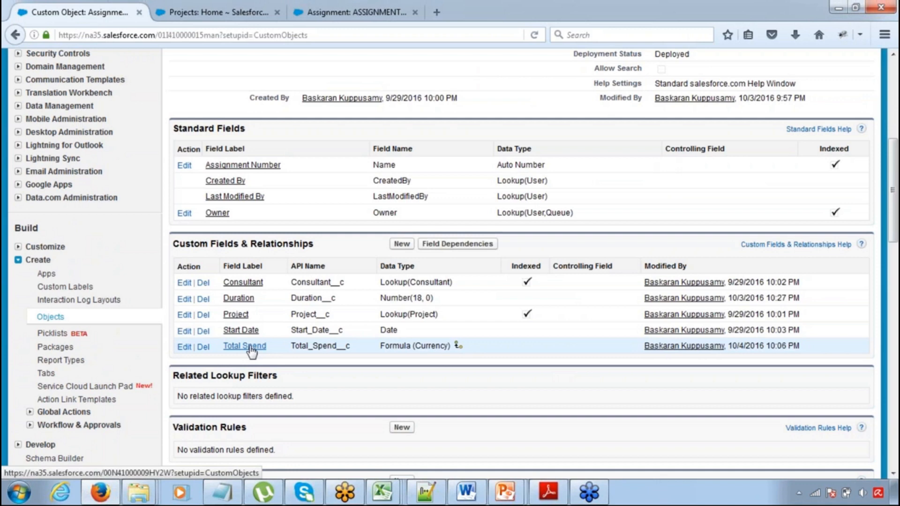
pyautogui.click(184, 347)
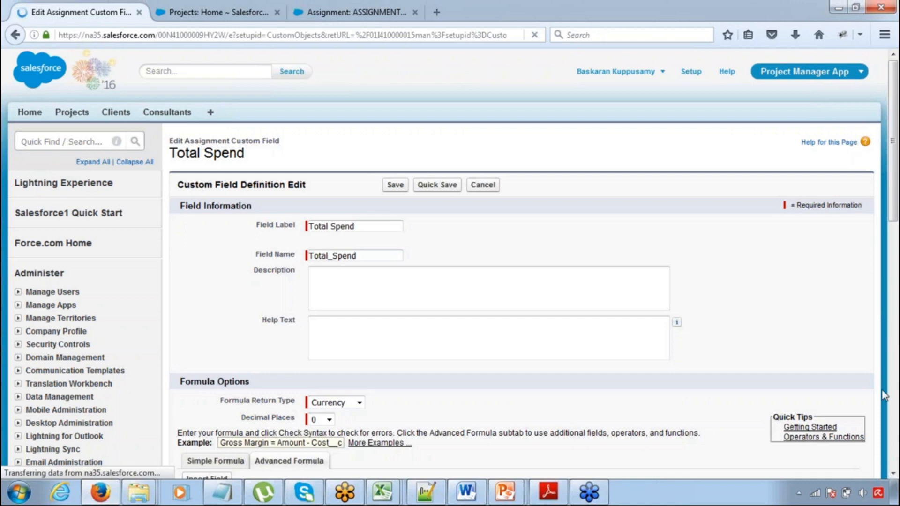
pyautogui.scroll(-7, 892, 475)
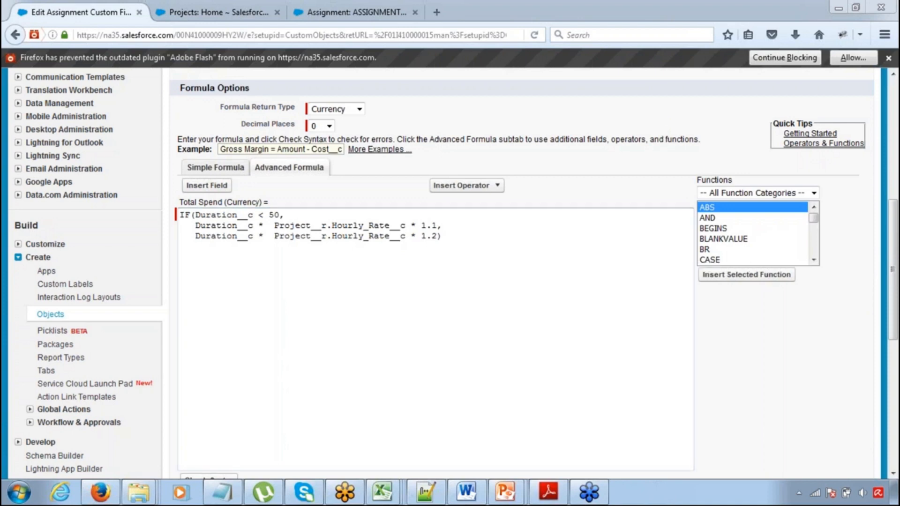
# Filter the formula functions to Logical, select IF, and view its function help before closing the help window
pyautogui.click(743, 193)
pyautogui.click(732, 227)
pyautogui.click(722, 228)
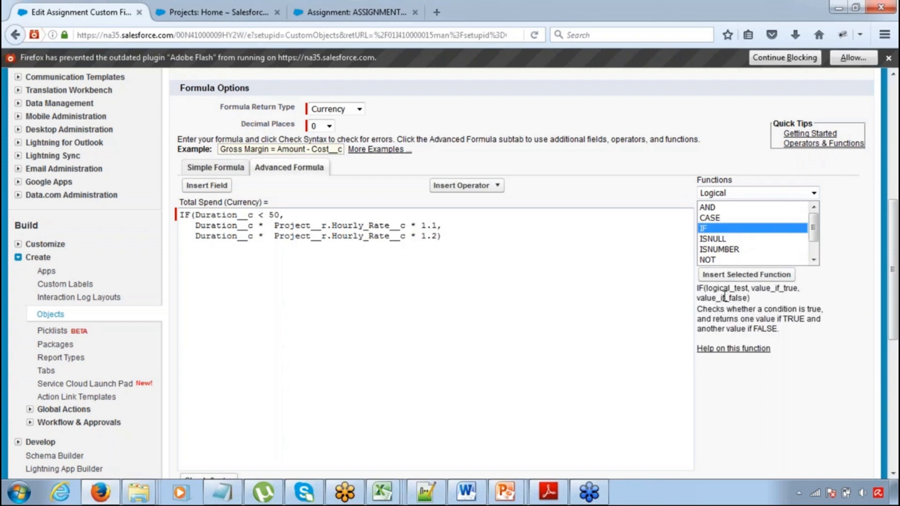
pyautogui.click(888, 57)
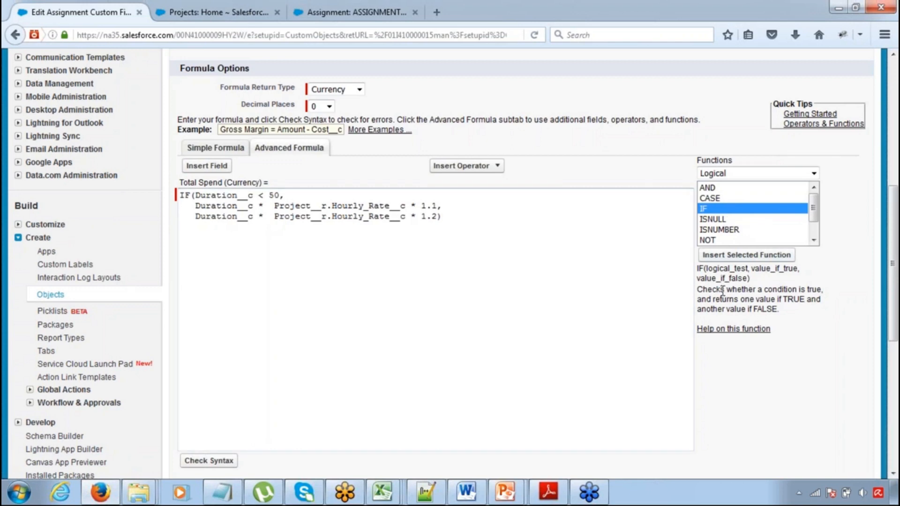
pyautogui.click(716, 331)
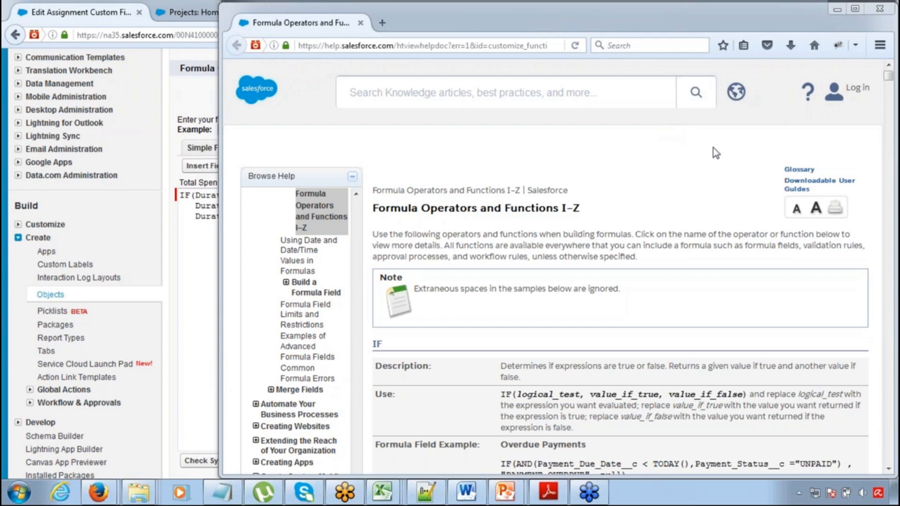
pyautogui.click(207, 215)
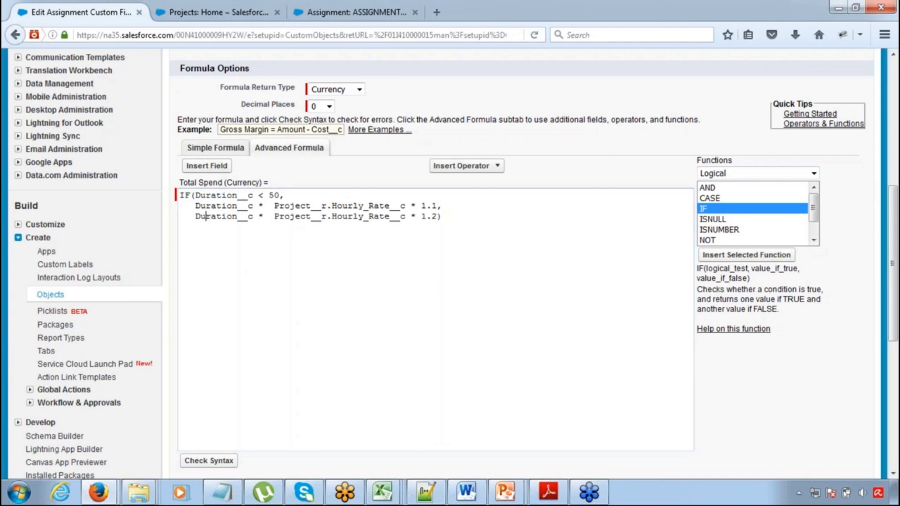
pyautogui.click(709, 329)
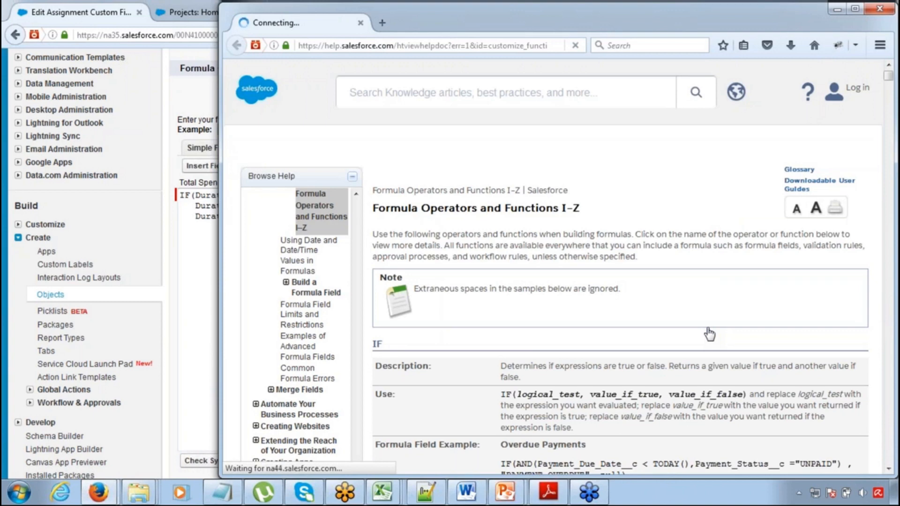
pyautogui.click(875, 15)
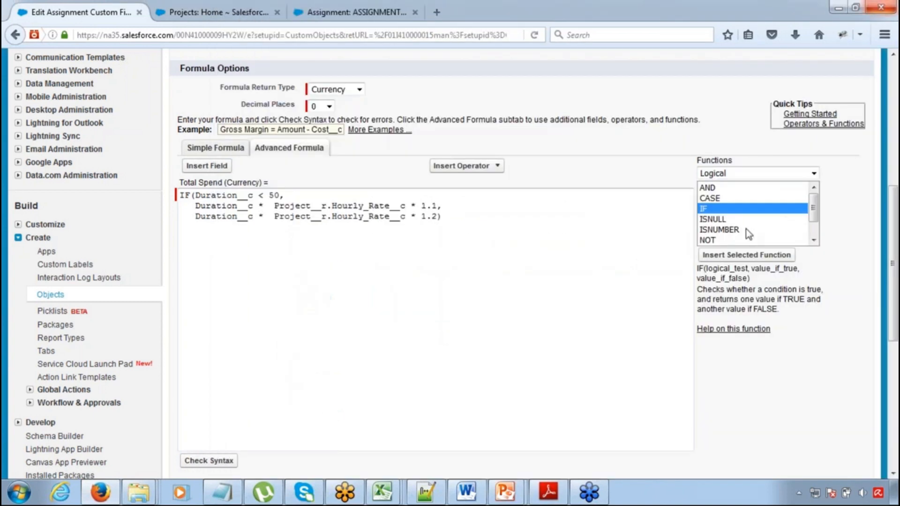
# Open the Operators & Functions help reference from the quick tips, maximize its window and look through the function categories
pyautogui.click(808, 127)
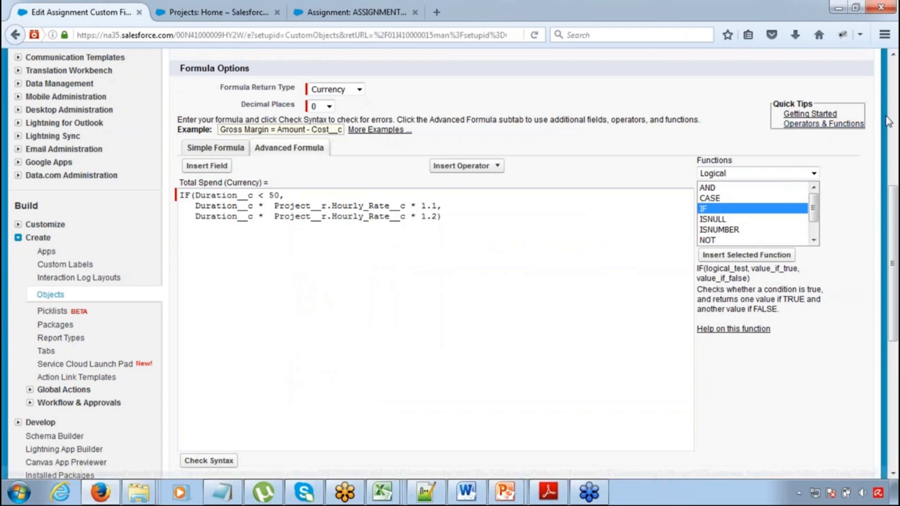
pyautogui.click(726, 120)
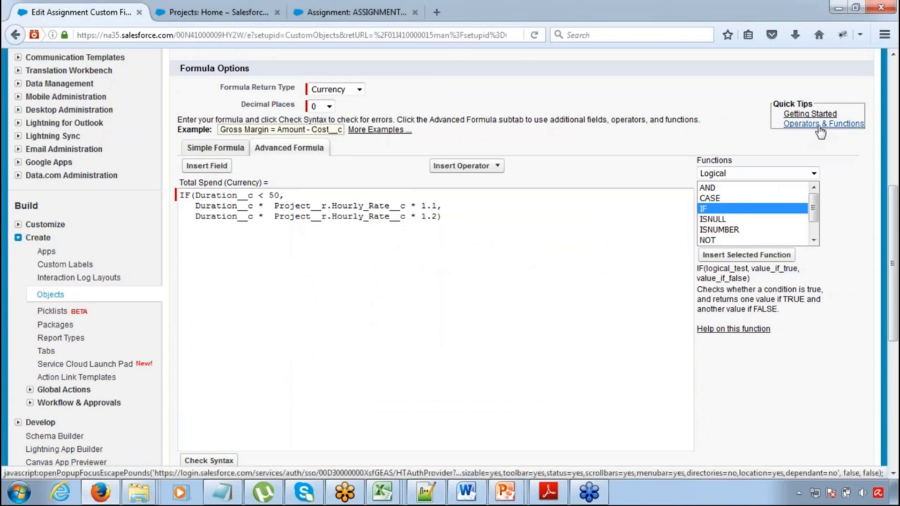
pyautogui.click(819, 124)
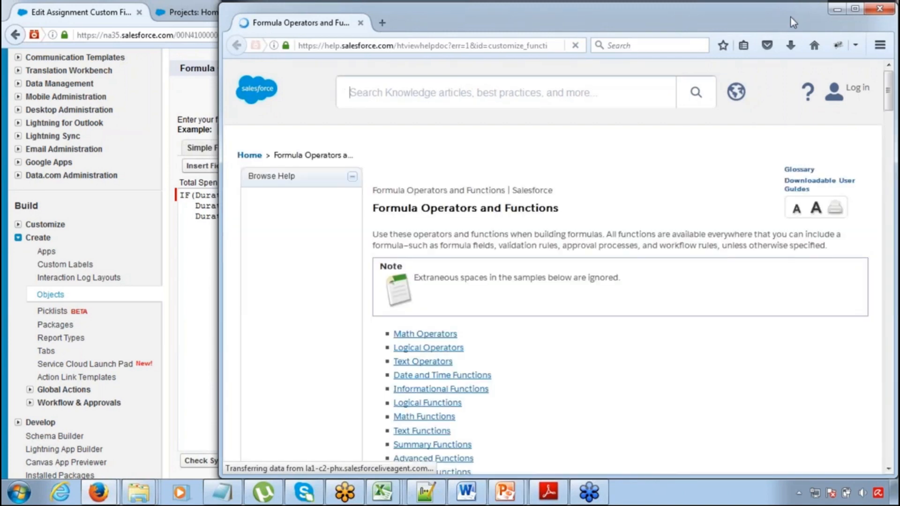
pyautogui.click(855, 9)
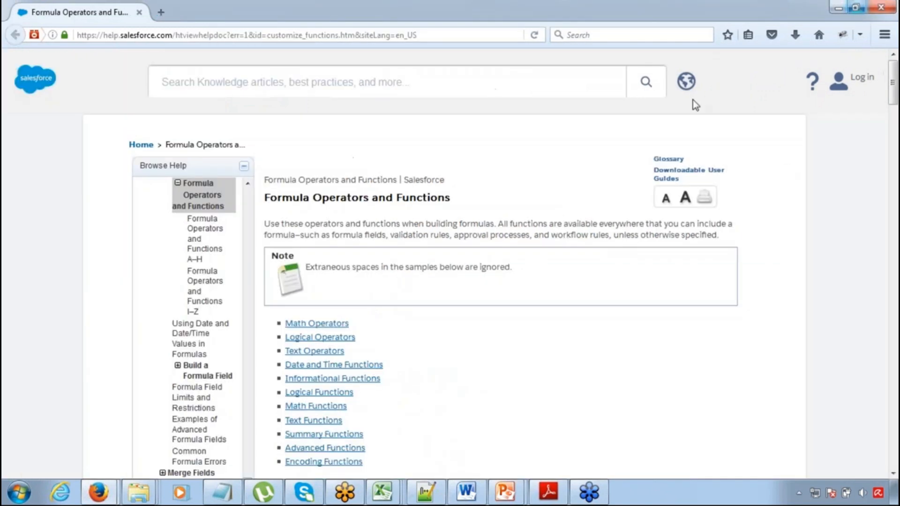
pyautogui.click(892, 473)
pyautogui.scroll(-5, 892, 474)
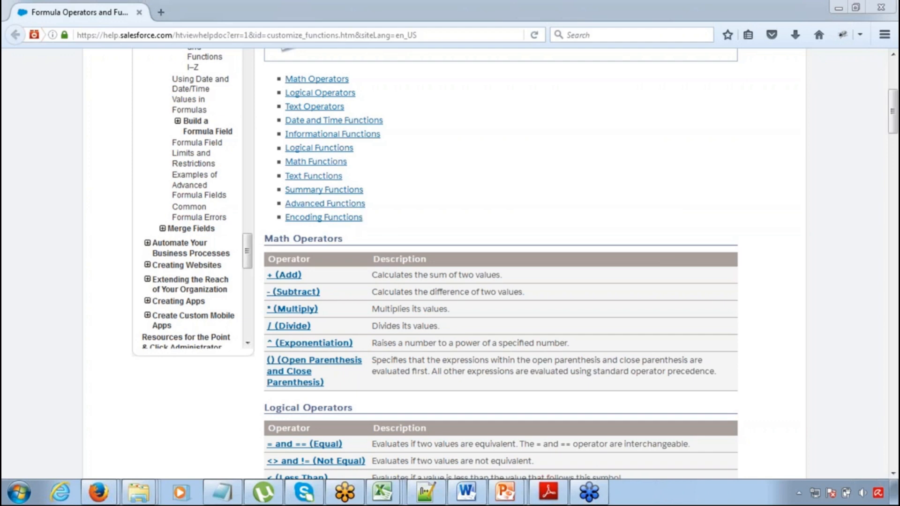
# Open the IF entry under Logical Functions and read its description, usage and formula field examples
pyautogui.click(329, 150)
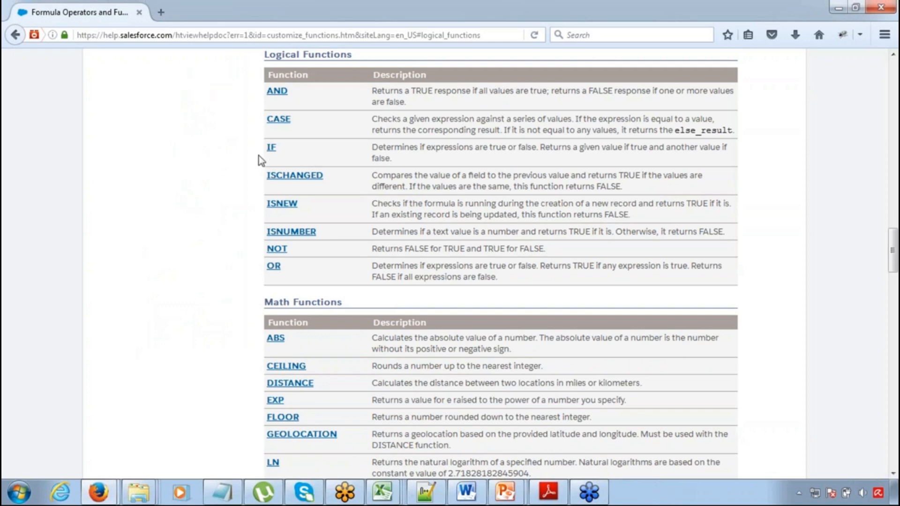
pyautogui.click(273, 151)
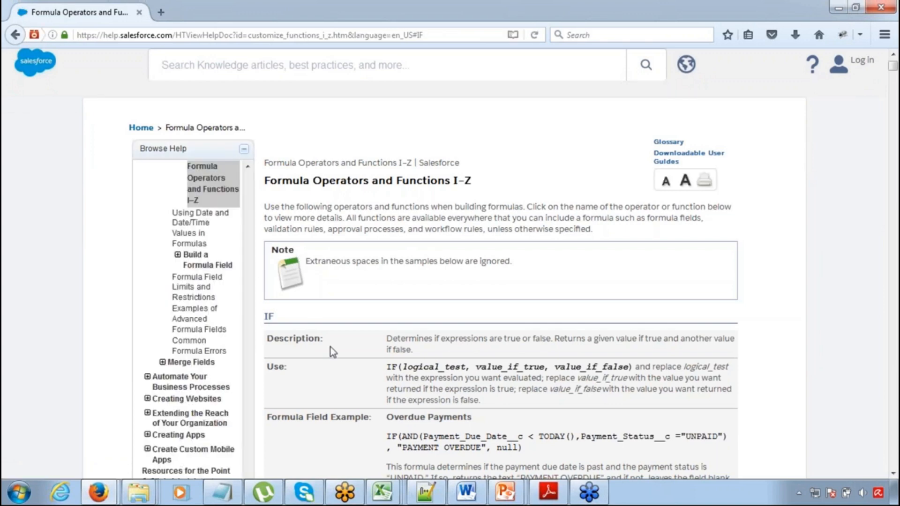
pyautogui.moveTo(390, 366); pyautogui.dragTo(444, 403)
pyautogui.click(444, 404)
pyautogui.scroll(-5, 893, 480)
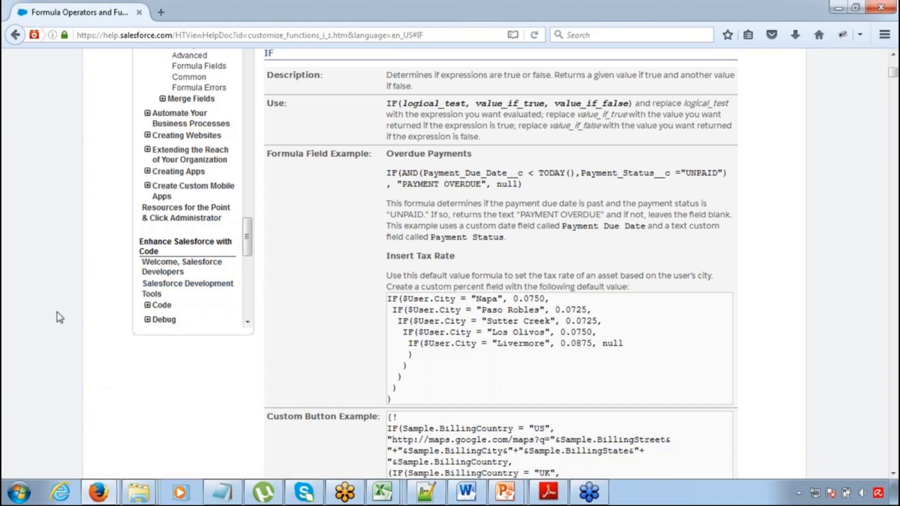
# Switch to Notepad and add the heading "Lookup Filter:" below the formula notes, with an indented line under it
pyautogui.click(222, 492)
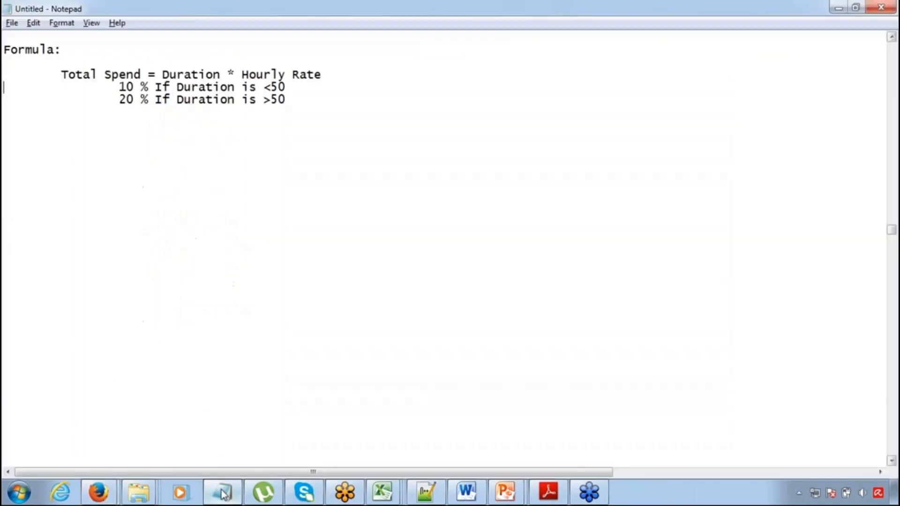
pyautogui.click(293, 103)
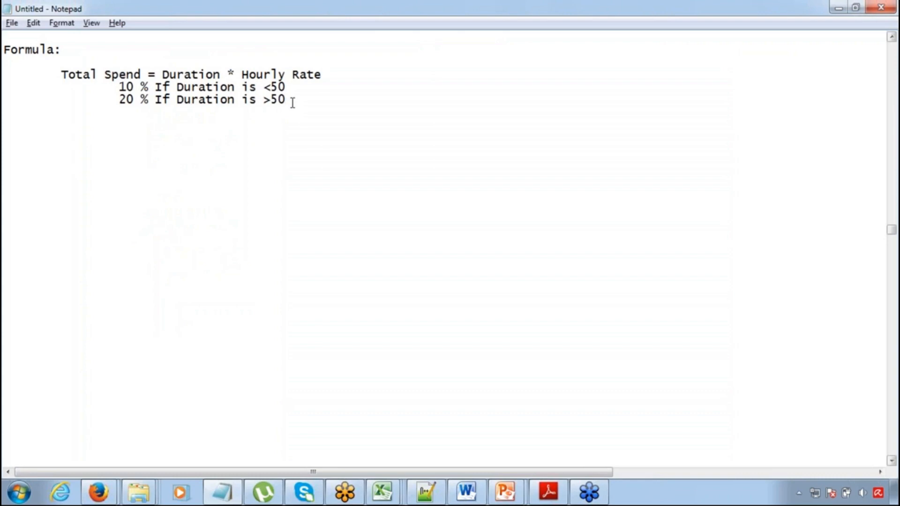
pyautogui.press('Return')
pyautogui.press('Return')
pyautogui.press('Return')
pyautogui.write('Lookup')
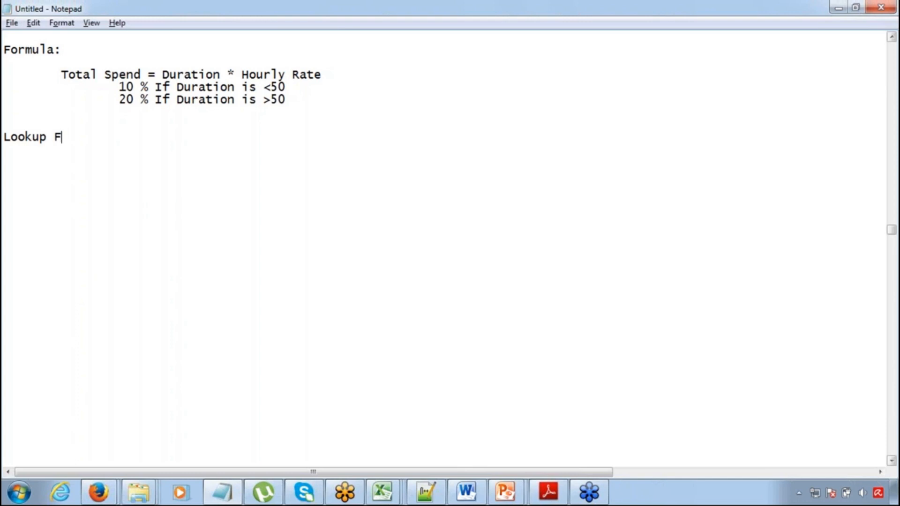
pyautogui.write('ilter:')
pyautogui.press('Return')
pyautogui.press('Tab')
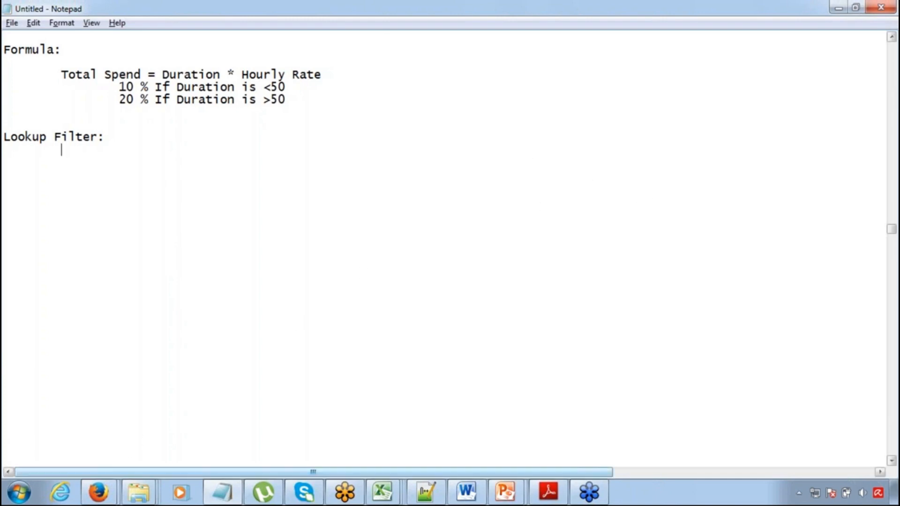
# Switch back to the Salesforce window and open the Project 1 record from the recent projects
pyautogui.moveTo(104, 492)
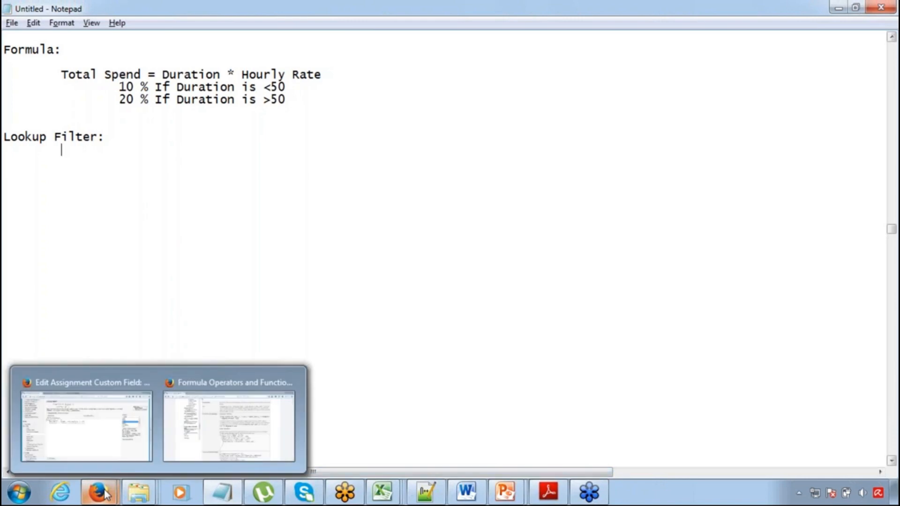
pyautogui.click(111, 394)
pyautogui.moveTo(893, 321); pyautogui.dragTo(892, 187)
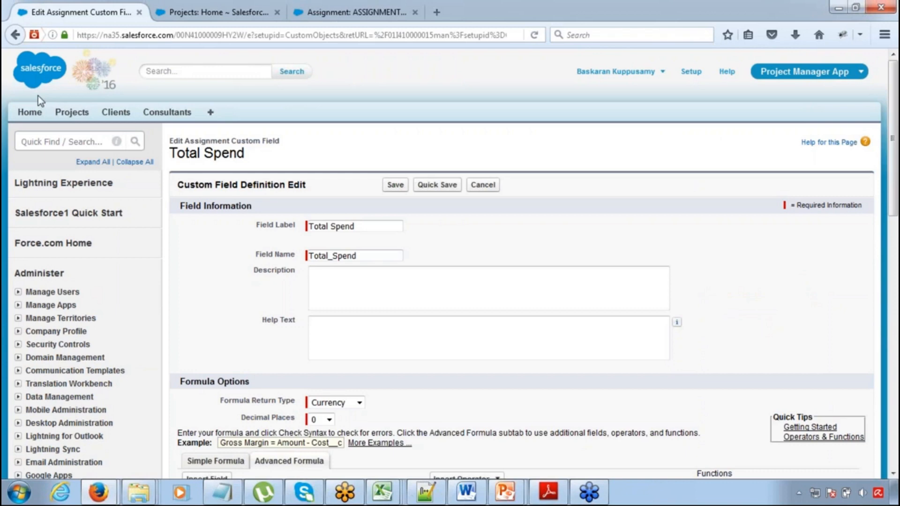
pyautogui.click(64, 115)
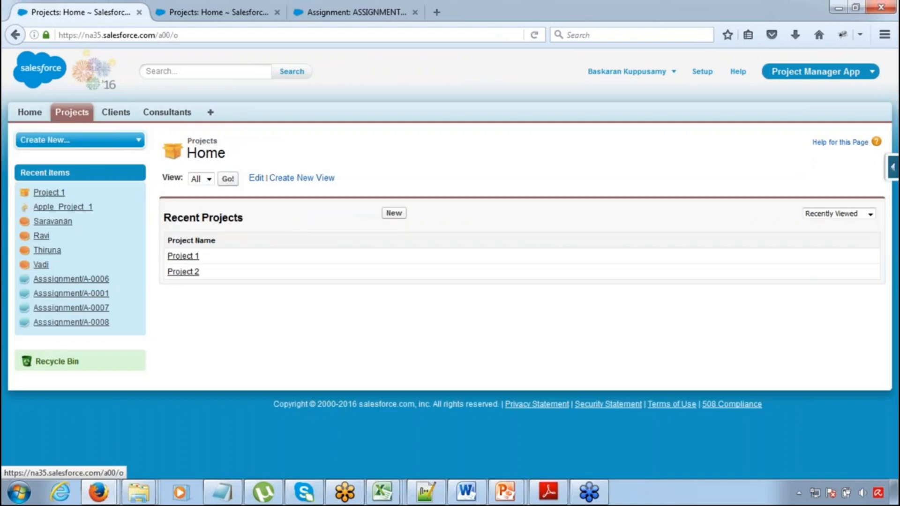
pyautogui.click(182, 256)
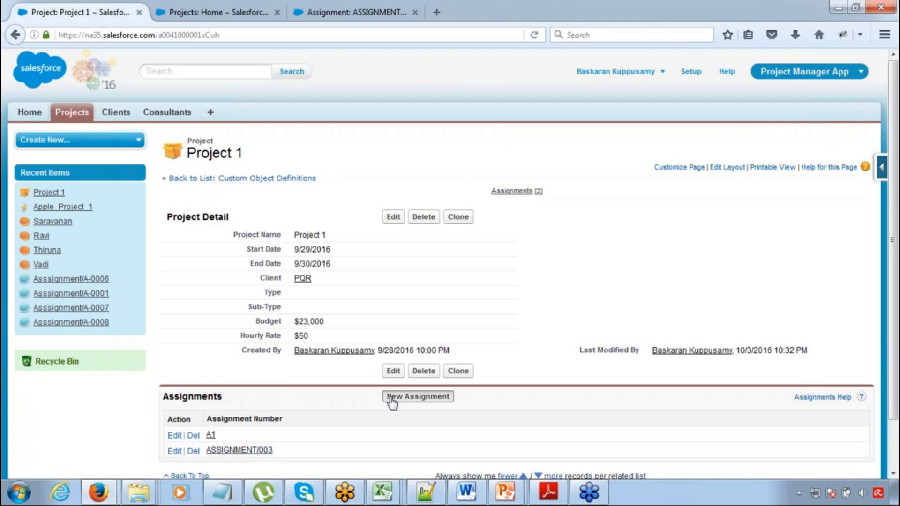
# Start a new assignment for Project 1, look at its Consultant lookup window and put that window away
pyautogui.click(418, 396)
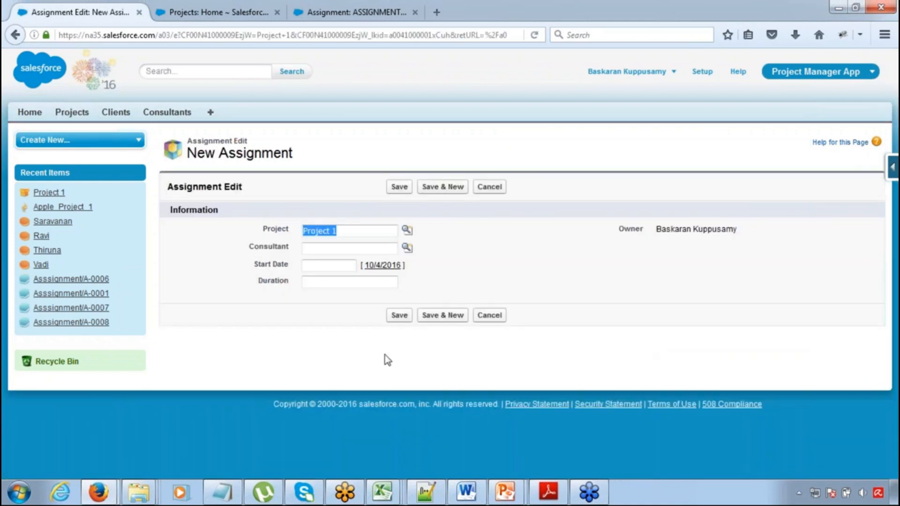
pyautogui.click(406, 249)
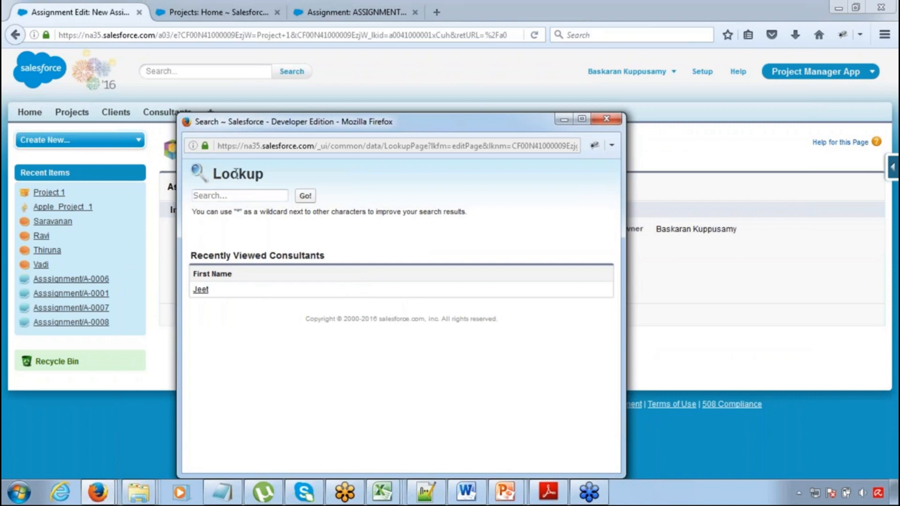
pyautogui.doubleClick(215, 173)
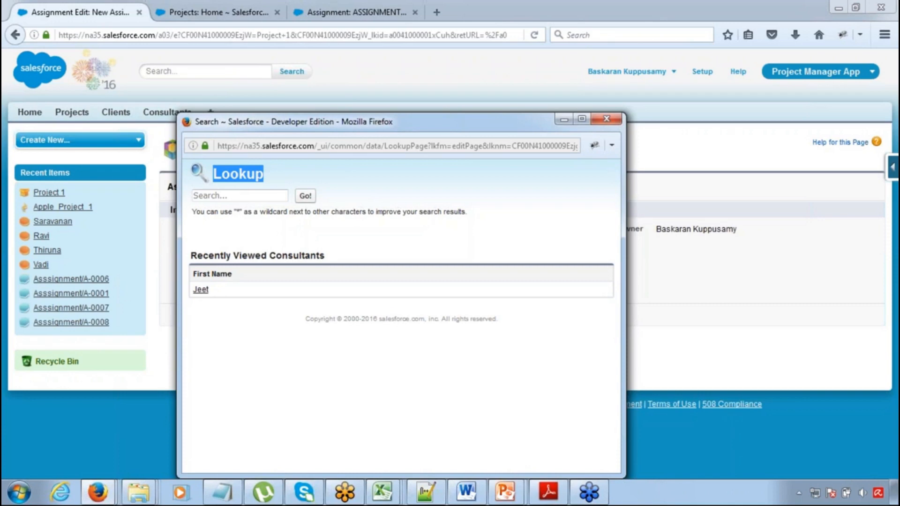
pyautogui.click(563, 121)
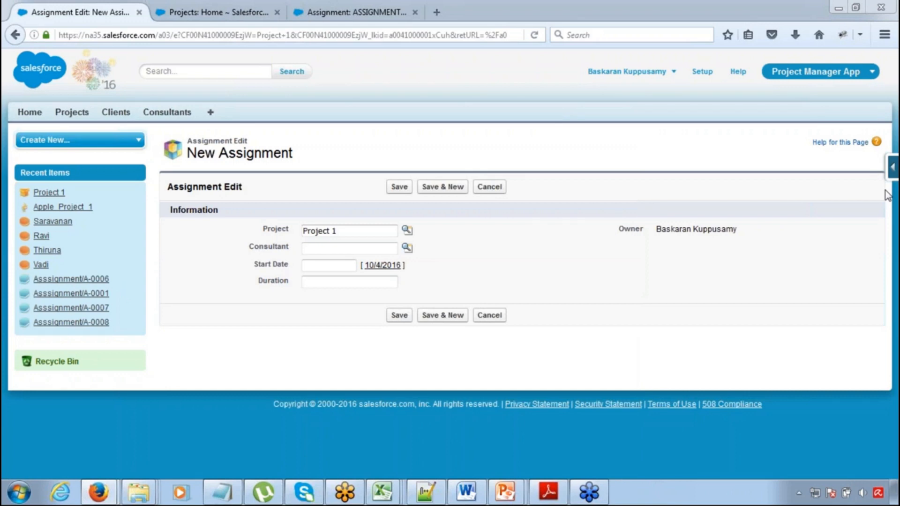
# Switch to the Excel field plan, look over the Assignment table and select the empty cell B27 beneath Total Spend
pyautogui.click(839, 8)
pyautogui.click(561, 253)
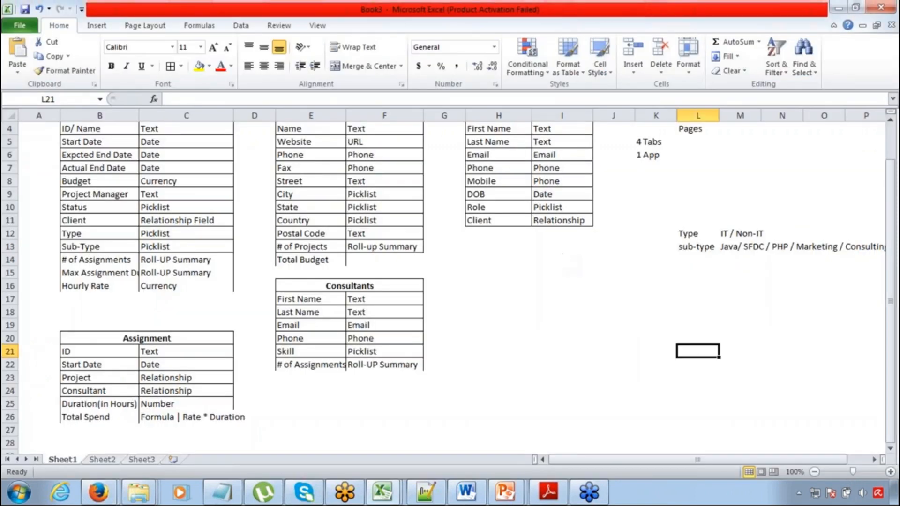
pyautogui.click(174, 386)
pyautogui.press('Down')
pyautogui.press('Down')
pyautogui.press('Down')
pyautogui.press('Left')
pyautogui.press('Left')
pyautogui.press('Down')
pyautogui.press('Down')
pyautogui.press('Down')
pyautogui.press('Up')
pyautogui.press('Up')
pyautogui.press('Up')
pyautogui.press('Up')
pyautogui.press('Up')
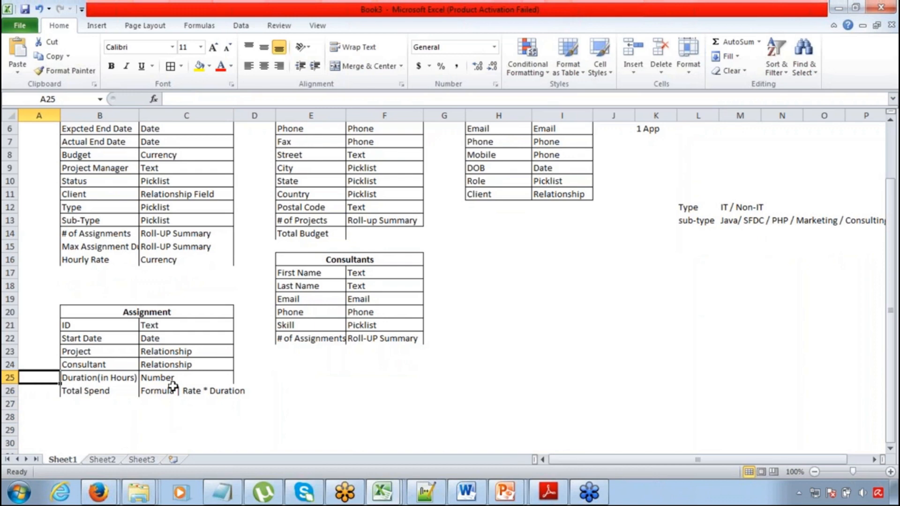
pyautogui.press('Down')
pyautogui.press('Down')
pyautogui.press('Right')
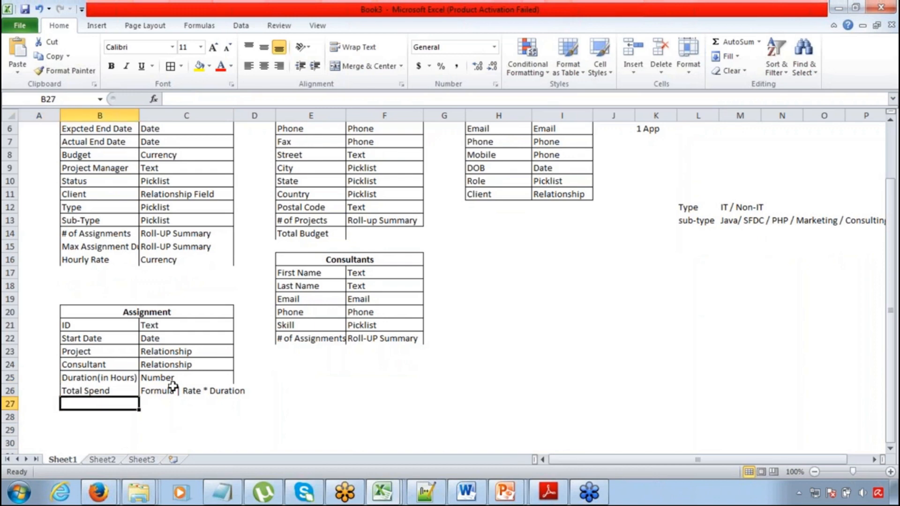
# Add a Subject field in cell B27 beneath Total Spend in the Assignment table
pyautogui.write('SUbject')
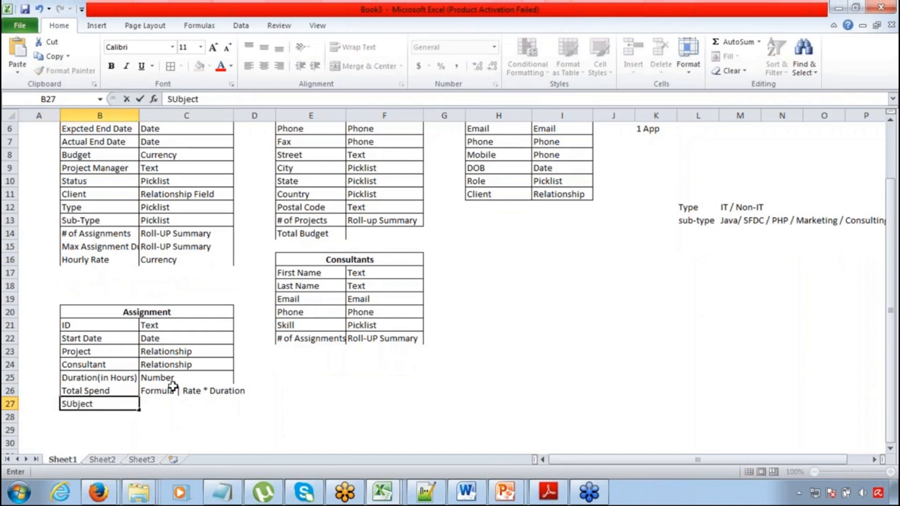
pyautogui.hotkey('ctrl', 'Return')
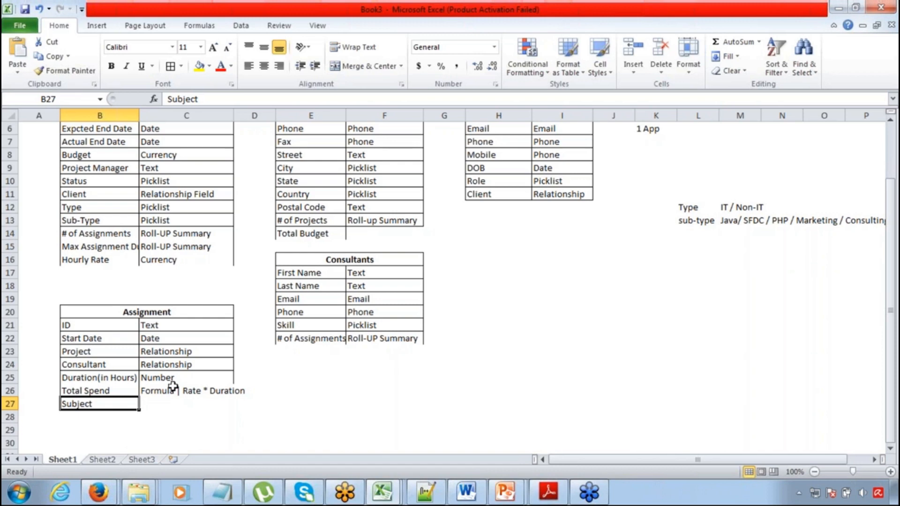
pyautogui.press('Right')
pyautogui.press('Left')
pyautogui.press('Right')
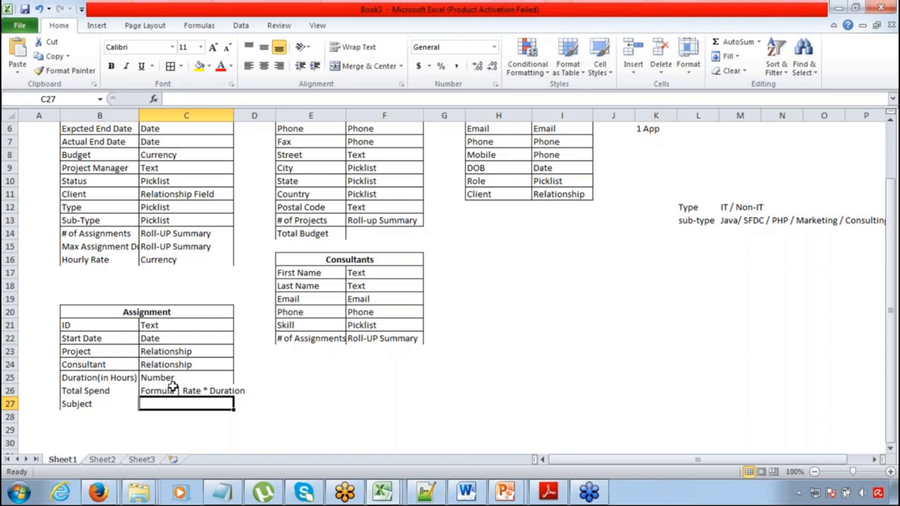
# Examine the Assignment table's Consultant relationship row and the blank type cell beside Subject
pyautogui.press('Left')
pyautogui.press('Up')
pyautogui.press('Up')
pyautogui.press('Up')
pyautogui.press('Up')
pyautogui.press('Down')
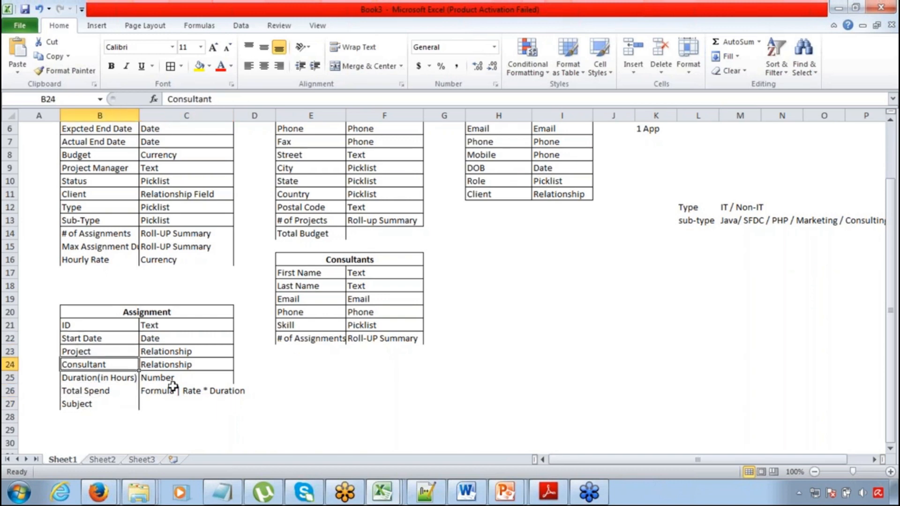
pyautogui.hotkey('shift', 'Right')
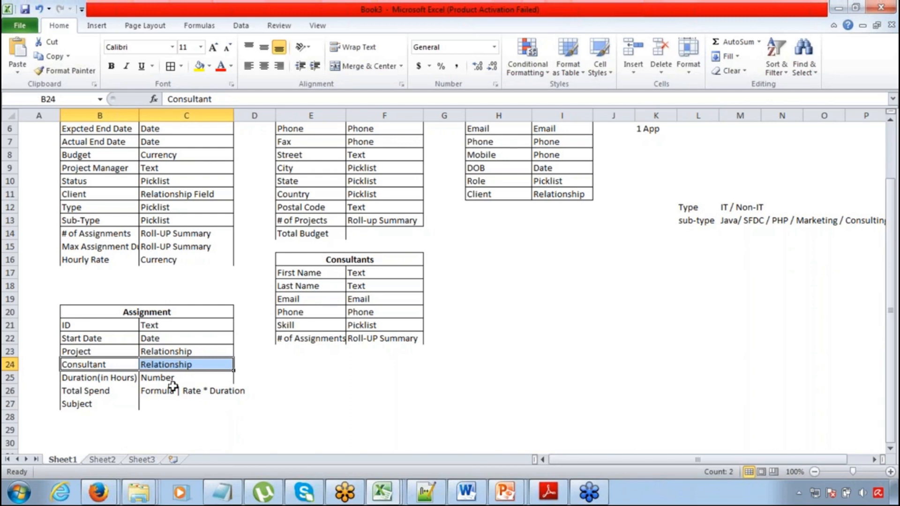
pyautogui.press('Down')
pyautogui.press('Down')
pyautogui.press('Down')
pyautogui.press('Right')
pyautogui.press('Up')
pyautogui.press('Up')
pyautogui.press('Up')
pyautogui.press('Left')
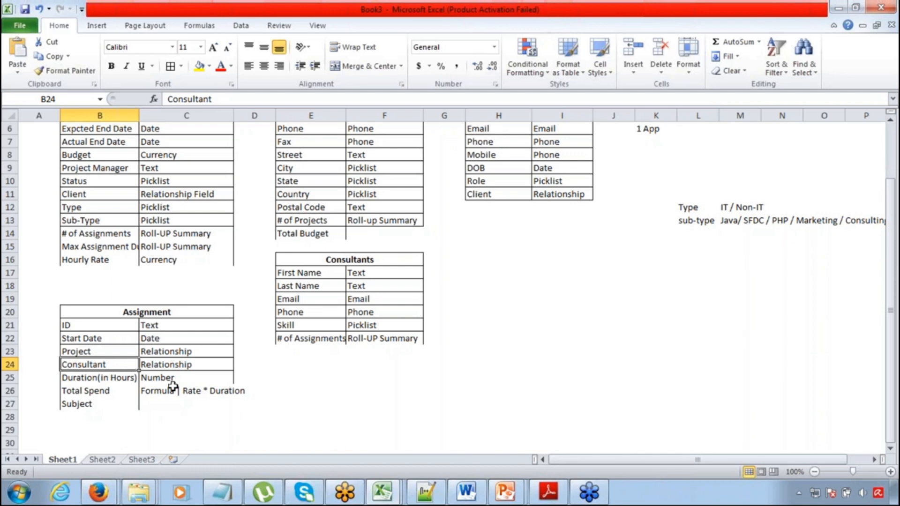
# Compare the Skill picklist row in the Consultants table with the Consultant relationship row in the Assignment table
pyautogui.click(170, 401)
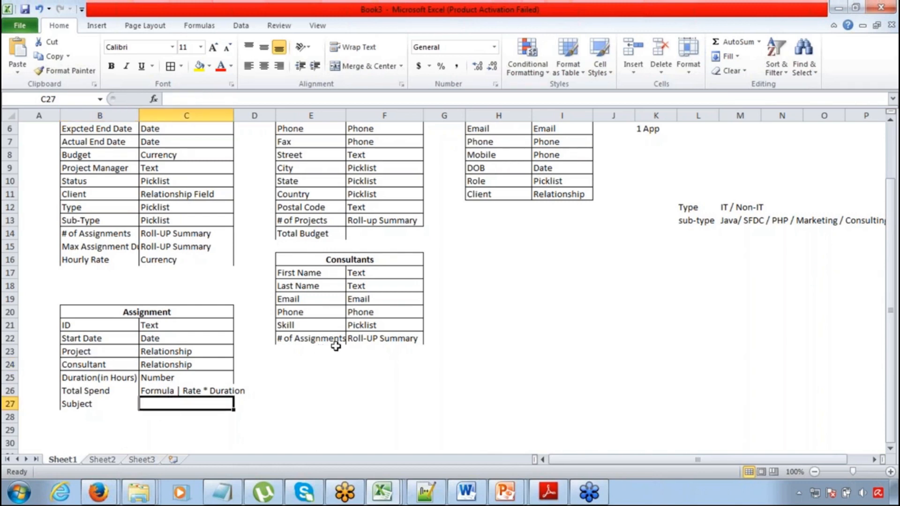
pyautogui.click(329, 328)
pyautogui.press('Right')
pyautogui.click(328, 327)
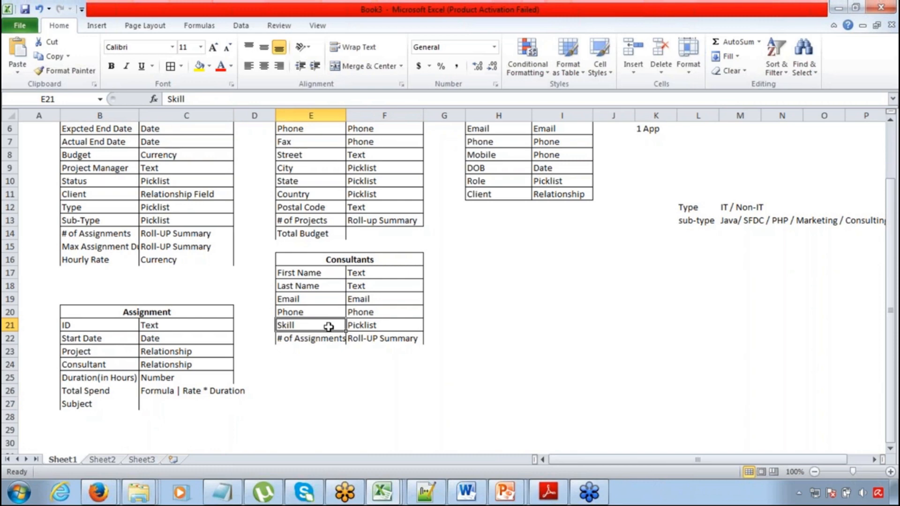
pyautogui.hotkey('shift', 'Right')
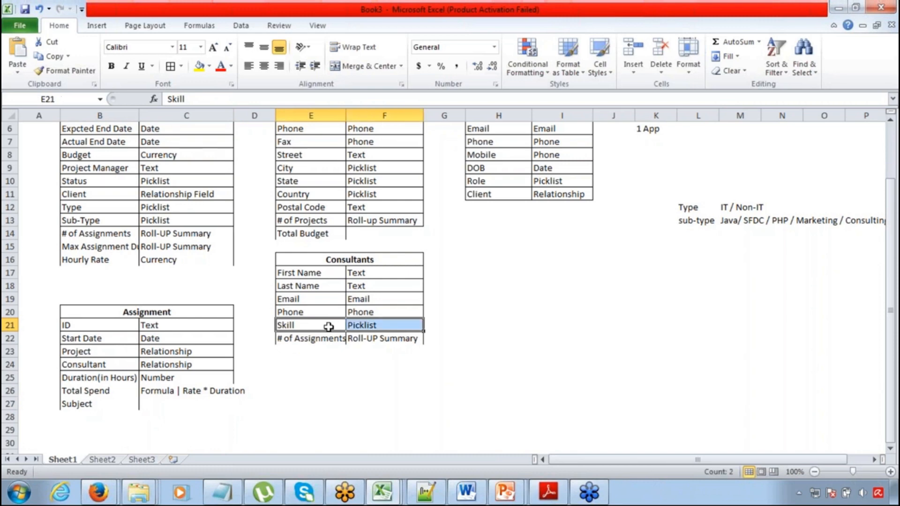
pyautogui.press('Left')
pyautogui.press('Left')
pyautogui.press('Left')
pyautogui.press('Down')
pyautogui.press('Down')
pyautogui.press('Down')
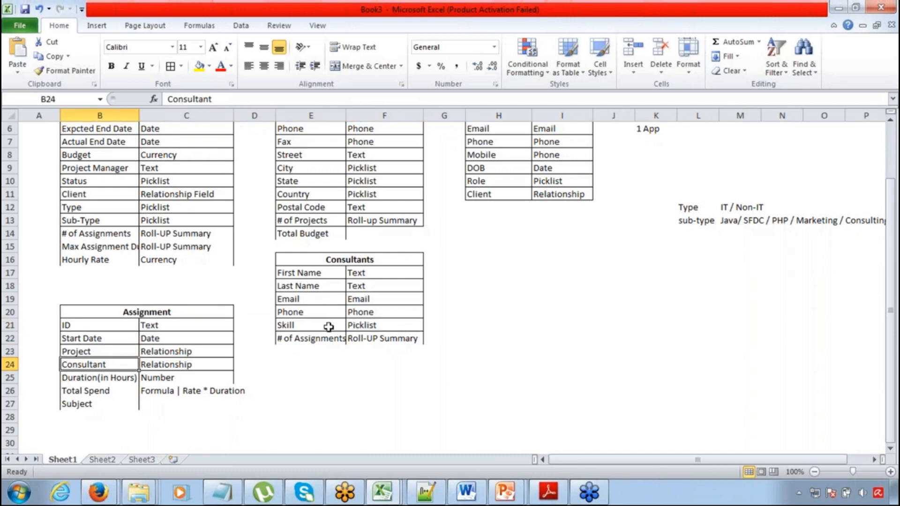
pyautogui.hotkey('shift', 'Right')
pyautogui.press('Down')
pyautogui.press('Down')
pyautogui.press('Down')
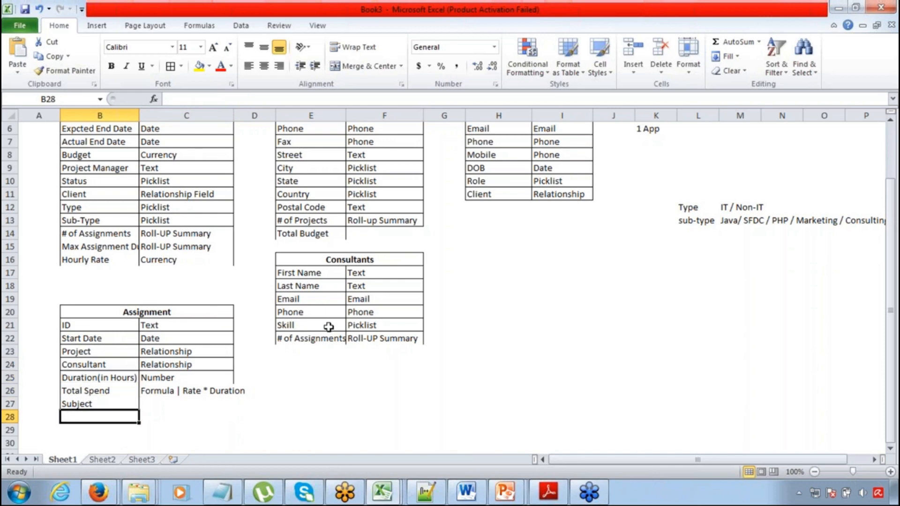
# Examine the Subject row of the Assignment table together with its empty type cell
pyautogui.press('Right')
pyautogui.press('Up')
pyautogui.press('Up')
pyautogui.press('Down')
pyautogui.press('Left')
pyautogui.press('Down')
pyautogui.press('Right')
pyautogui.press('Left')
pyautogui.press('Right')
pyautogui.hotkey('shift', 'Right')
pyautogui.hotkey('shift', 'Left')
pyautogui.hotkey('shift', 'Left')
pyautogui.press('Left')
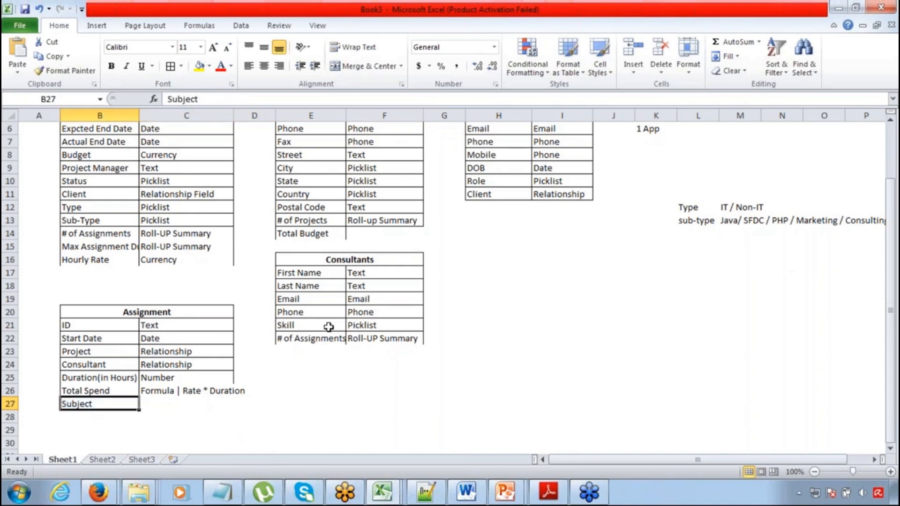
pyautogui.hotkey('shift', 'Right')
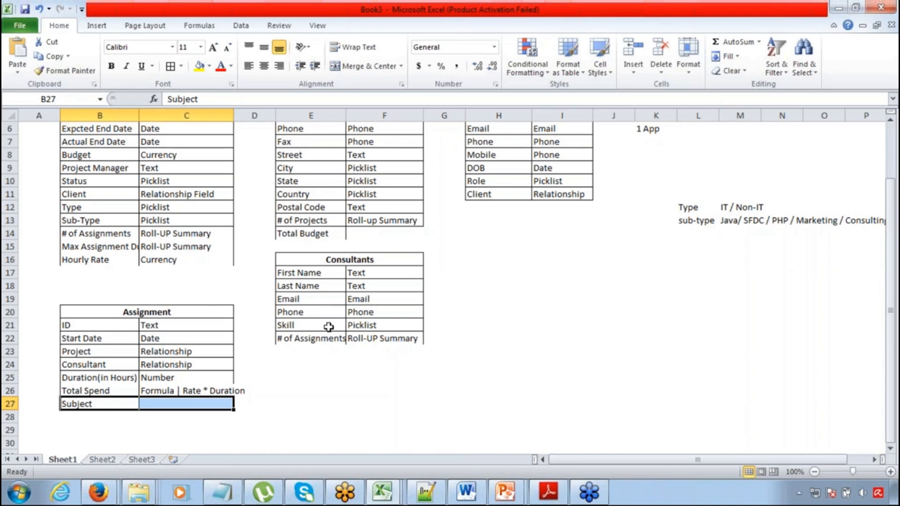
pyautogui.click(328, 327)
pyautogui.click(125, 400)
pyautogui.click(160, 405)
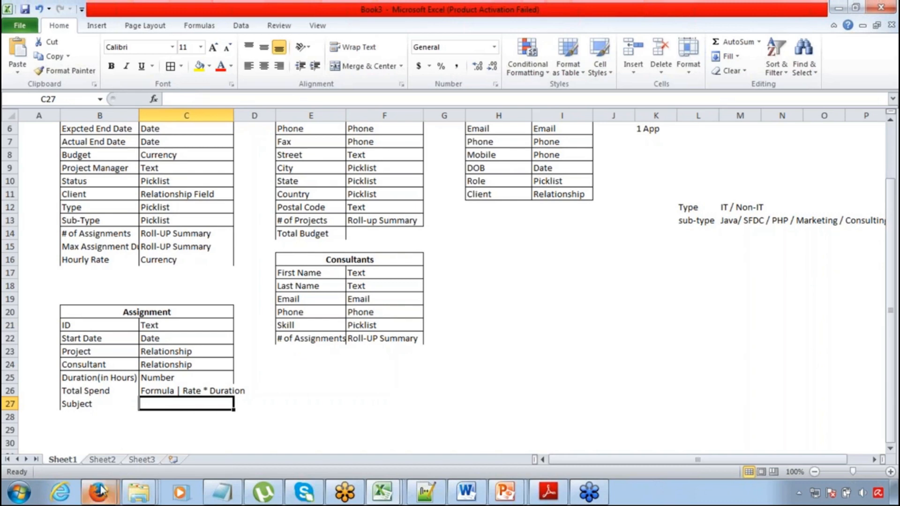
# Compare the Subject row's empty type cell with the Skill picklist row of the Consultants table
pyautogui.moveTo(101, 489)
pyautogui.click(253, 325)
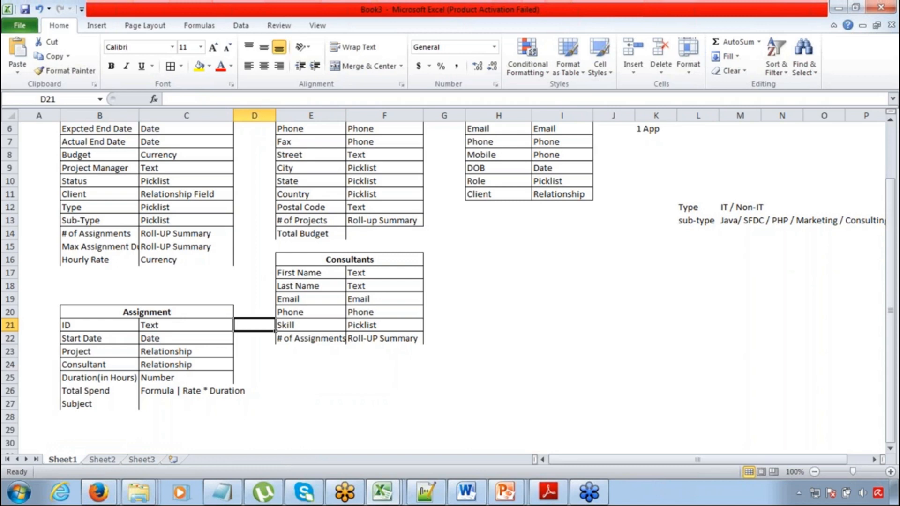
pyautogui.click(357, 325)
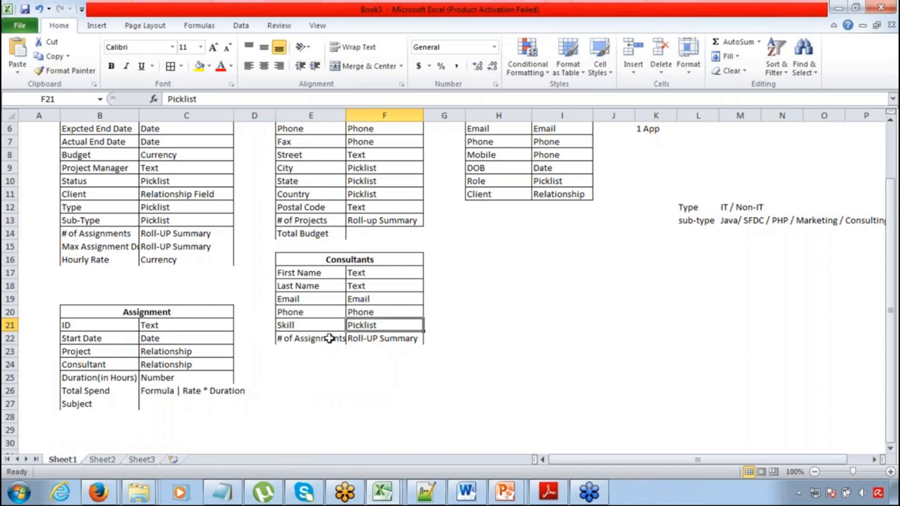
pyautogui.click(167, 400)
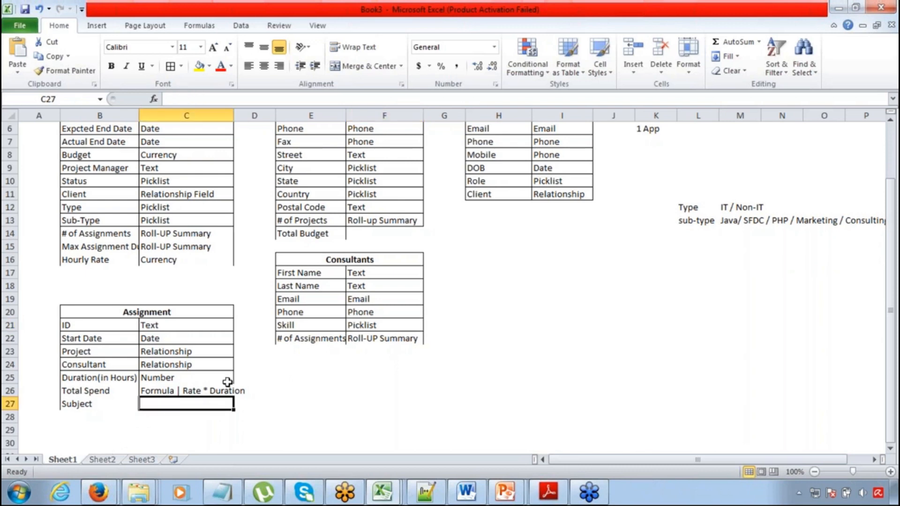
pyautogui.click(330, 322)
pyautogui.moveTo(330, 322); pyautogui.dragTo(407, 324)
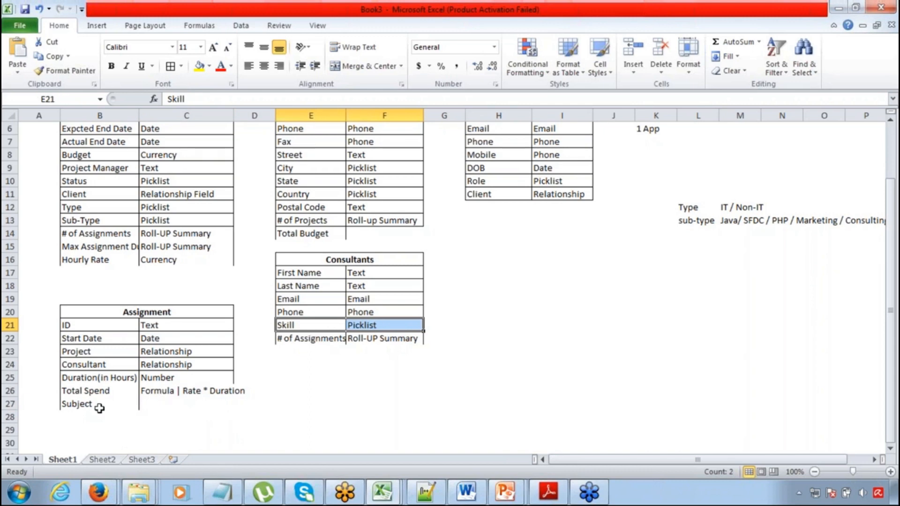
pyautogui.moveTo(311, 326); pyautogui.dragTo(357, 326)
# Switch to the Salesforce window with the new assignment and open the custom objects list in Setup
pyautogui.moveTo(99, 492)
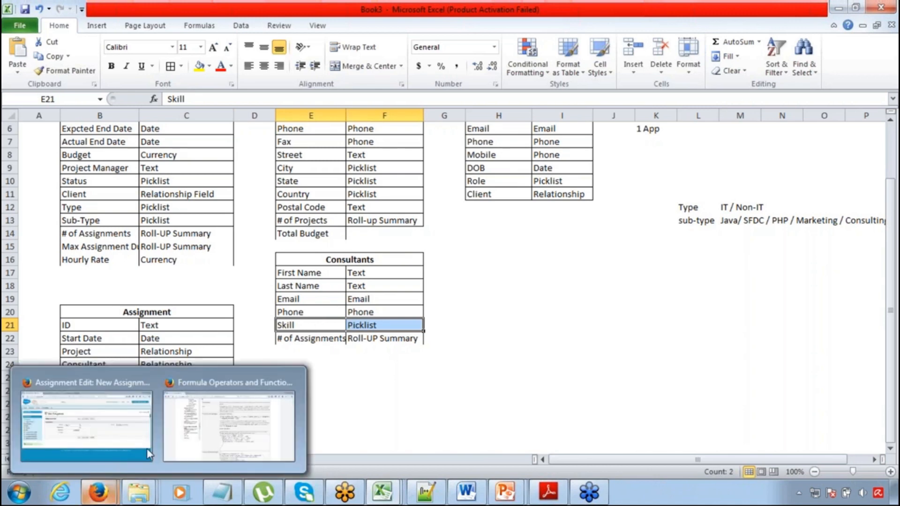
pyautogui.click(131, 412)
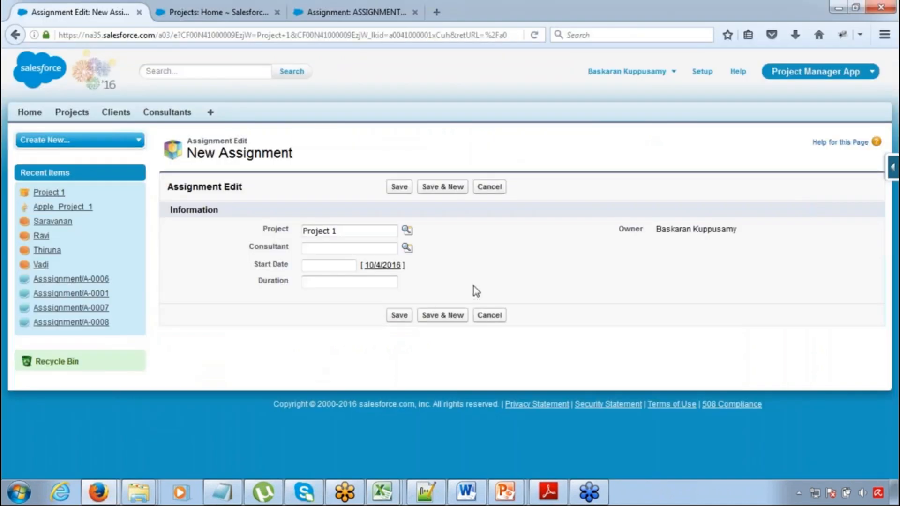
pyautogui.click(702, 71)
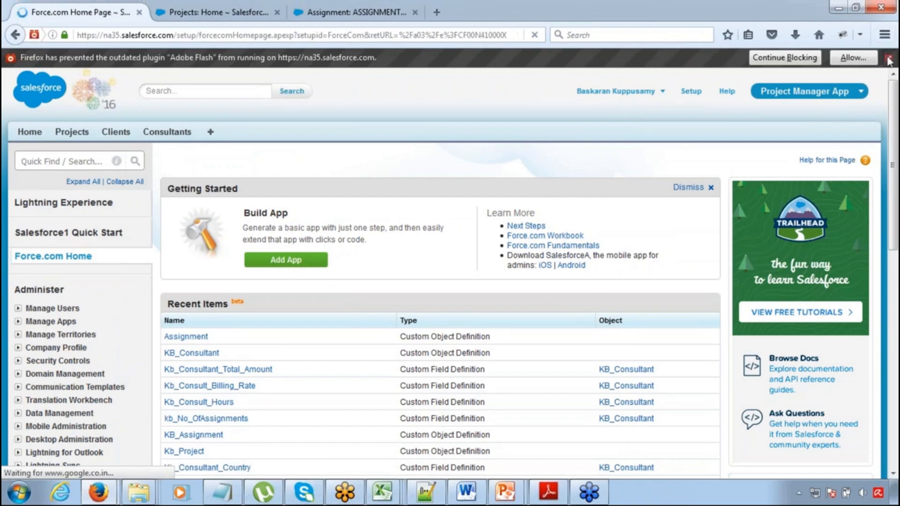
pyautogui.click(888, 59)
pyautogui.scroll(-5, 865, 391)
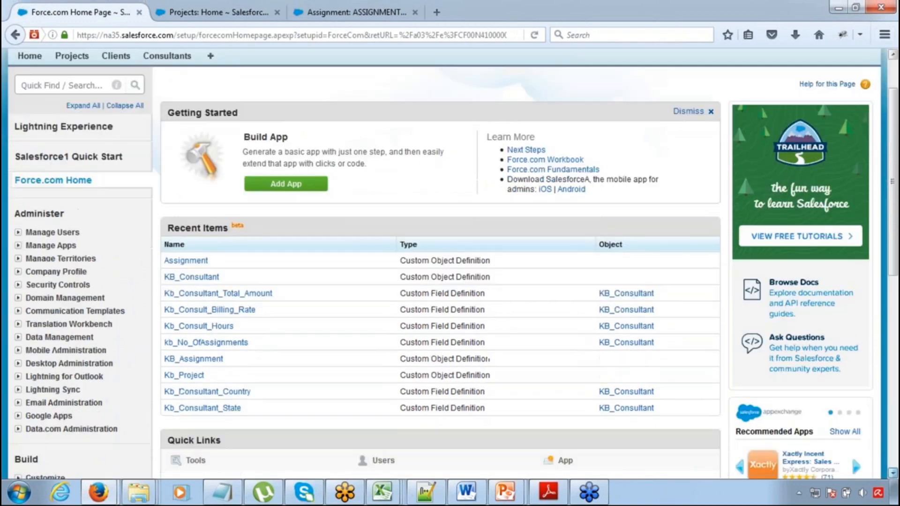
pyautogui.scroll(-3, 335, 209)
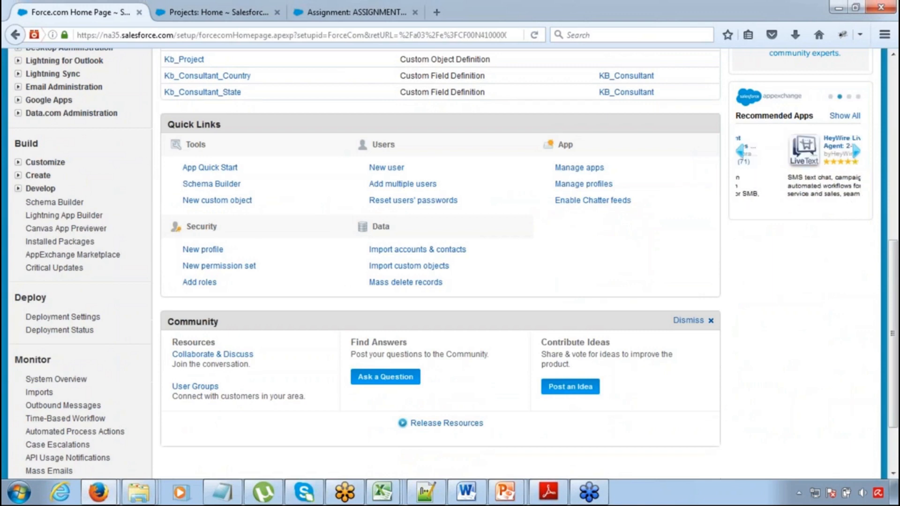
pyautogui.click(18, 175)
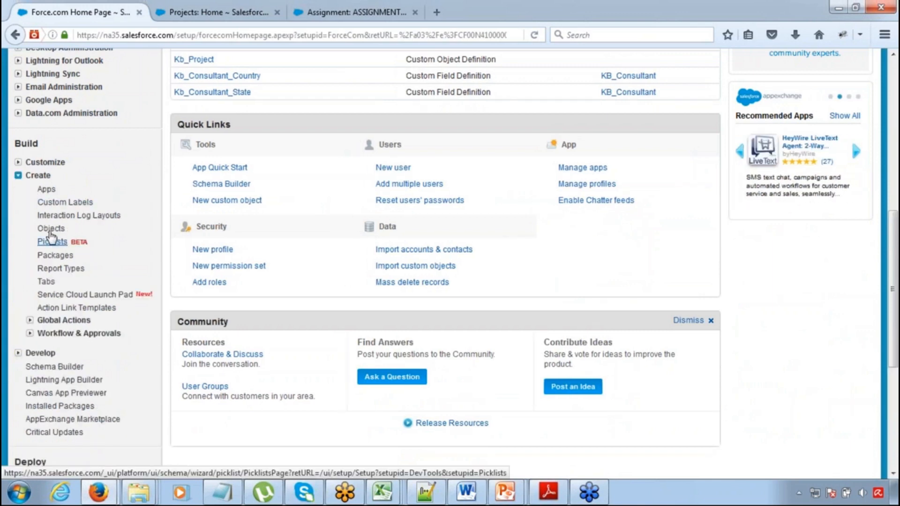
pyautogui.click(51, 229)
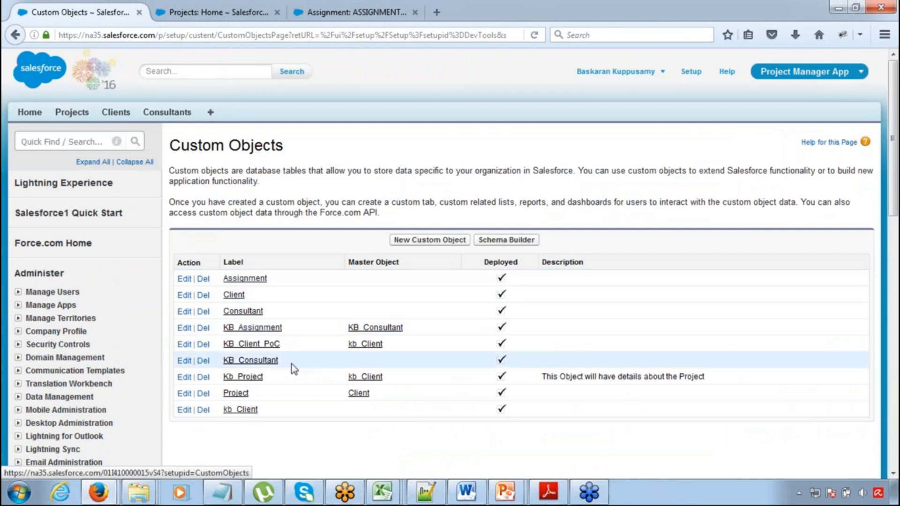
# Open the Consultant and Assignment custom objects in separate tabs and bring up the Consultant definition
pyautogui.middleClick(243, 311)
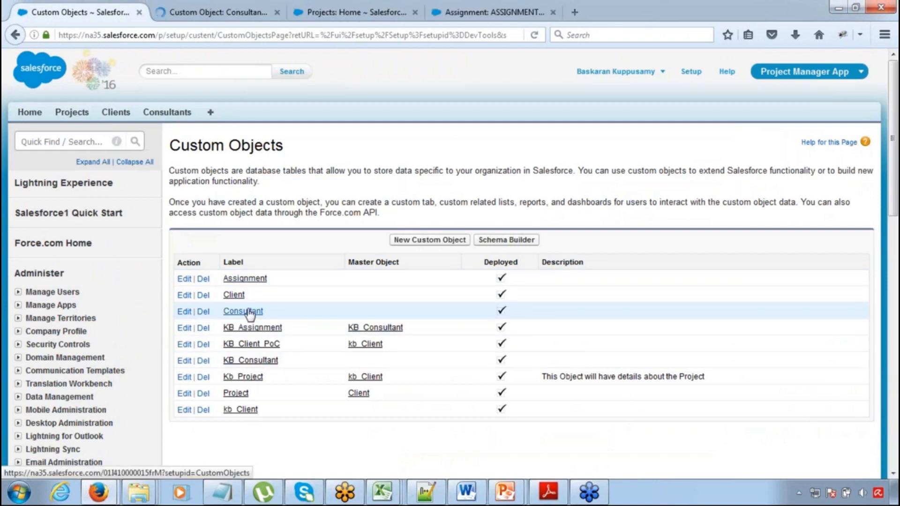
pyautogui.middleClick(248, 278)
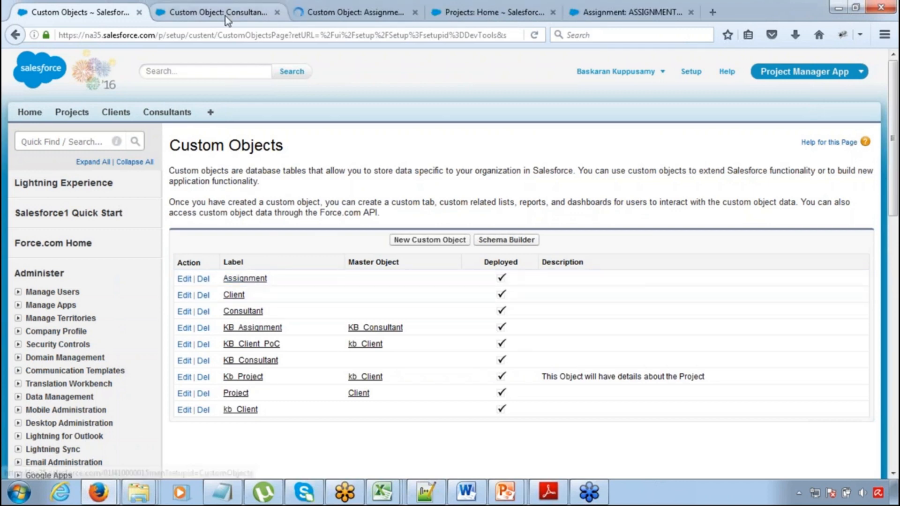
pyautogui.click(226, 16)
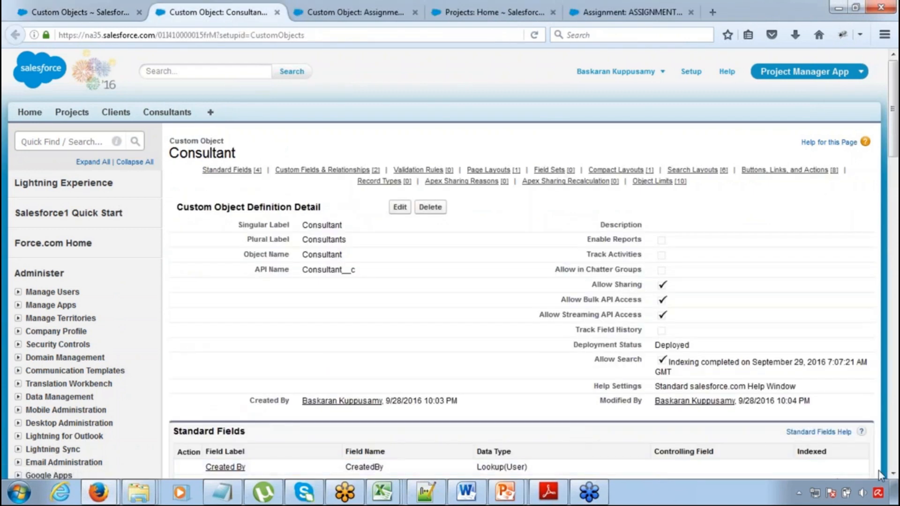
# Start a new custom field on the Consultant object with the Picklist data type and continue to its details
pyautogui.click(892, 474)
pyautogui.scroll(-4, 892, 474)
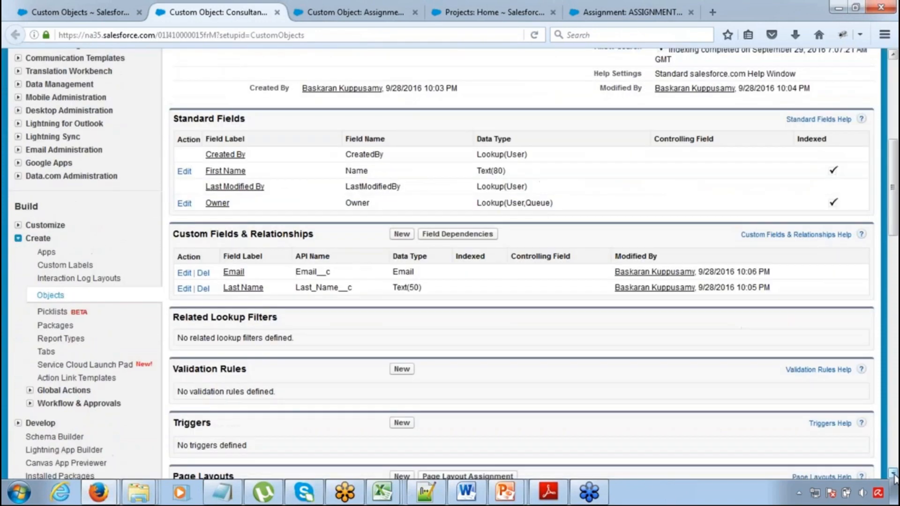
pyautogui.click(402, 225)
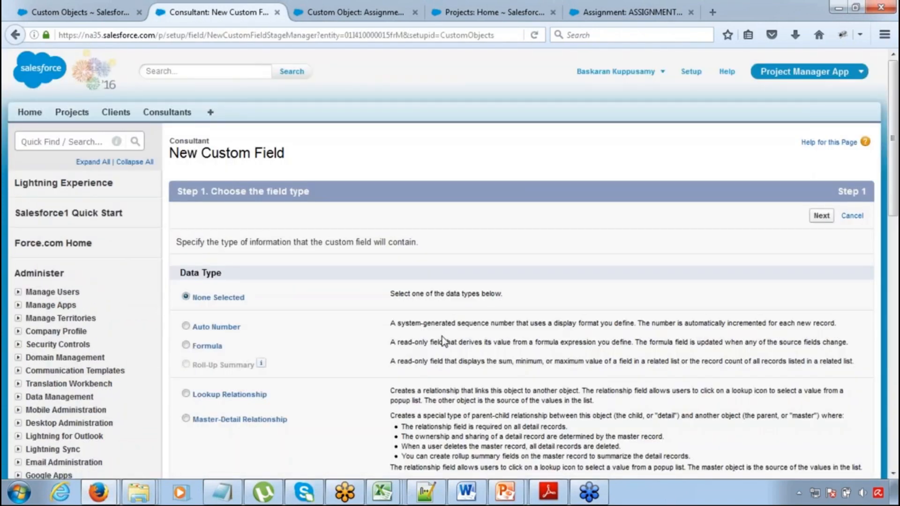
pyautogui.click(892, 474)
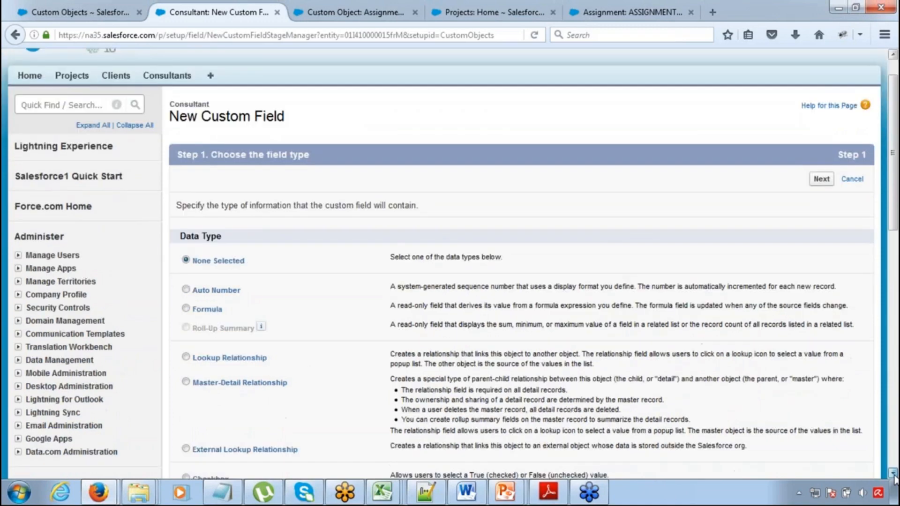
pyautogui.scroll(-8, 892, 473)
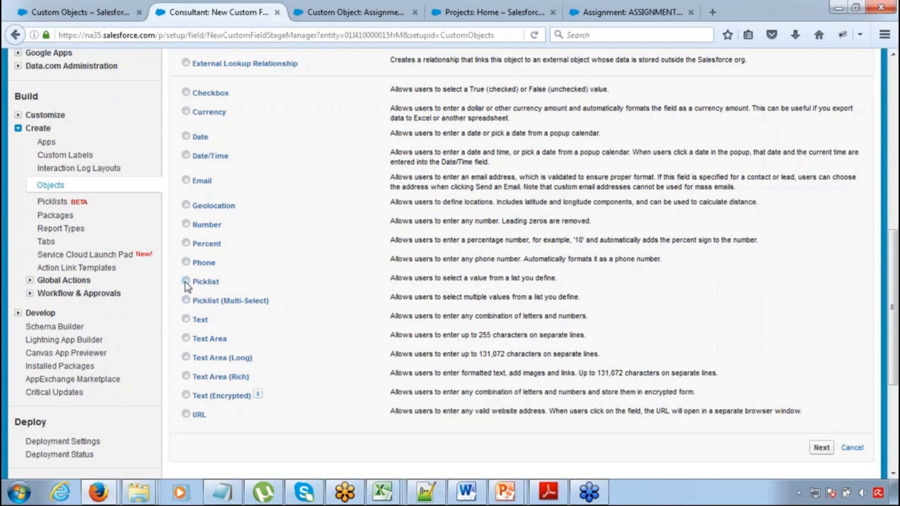
pyautogui.click(824, 449)
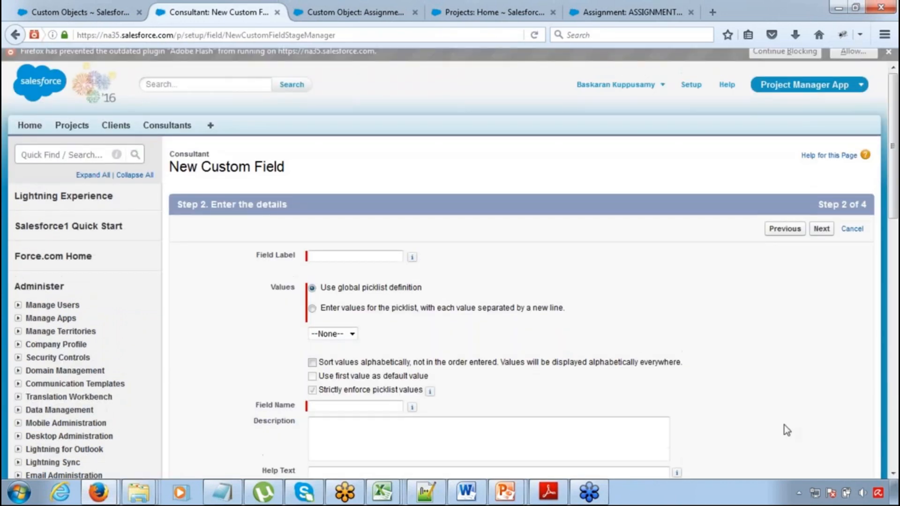
# Enter Skill as the label and field name of the new Consultant picklist field
pyautogui.click(361, 263)
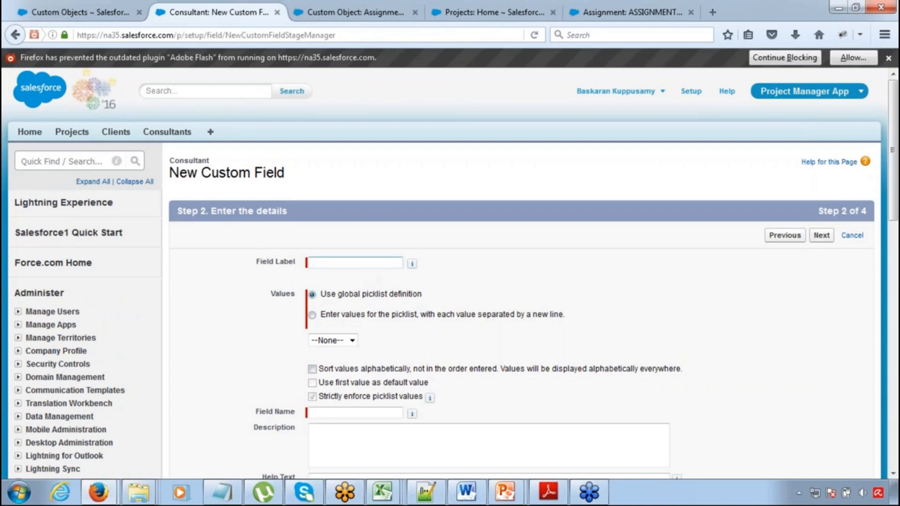
pyautogui.write('Skill')
pyautogui.press('Tab')
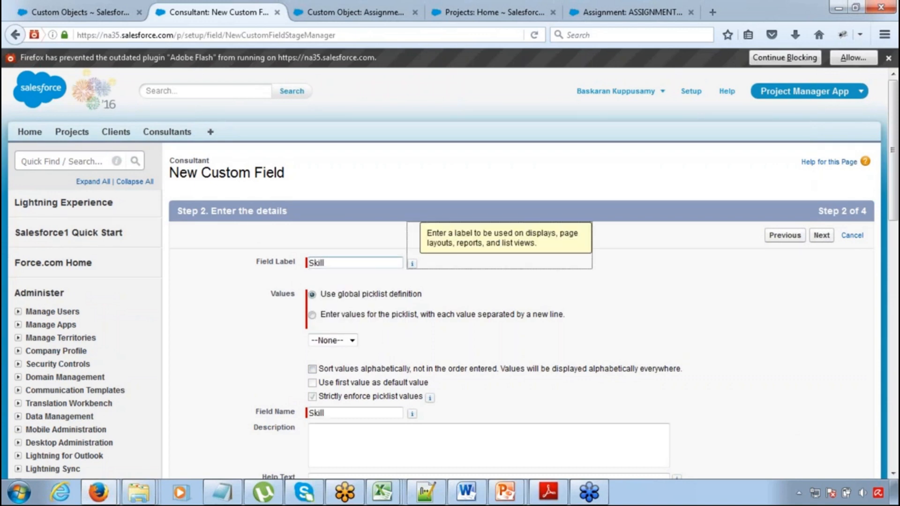
# Define the Skill picklist with its own values Java, SFDC, PHP and ASP, and continue to field-level security
pyautogui.click(313, 315)
pyautogui.click(324, 359)
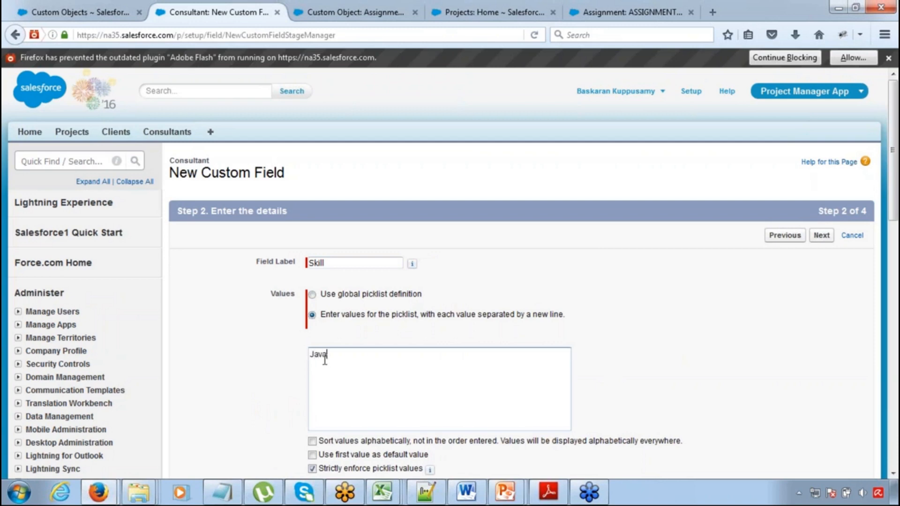
pyautogui.write('Java SFDC')
pyautogui.press('Return')
pyautogui.click(820, 235)
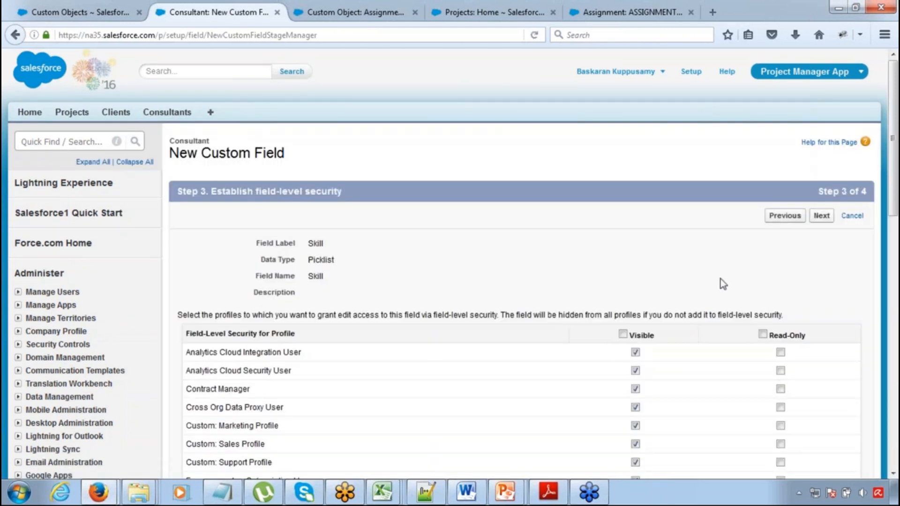
# Make the Skill field visible to all profiles and save it with the Consultant Layout included
pyautogui.click(622, 334)
pyautogui.click(821, 216)
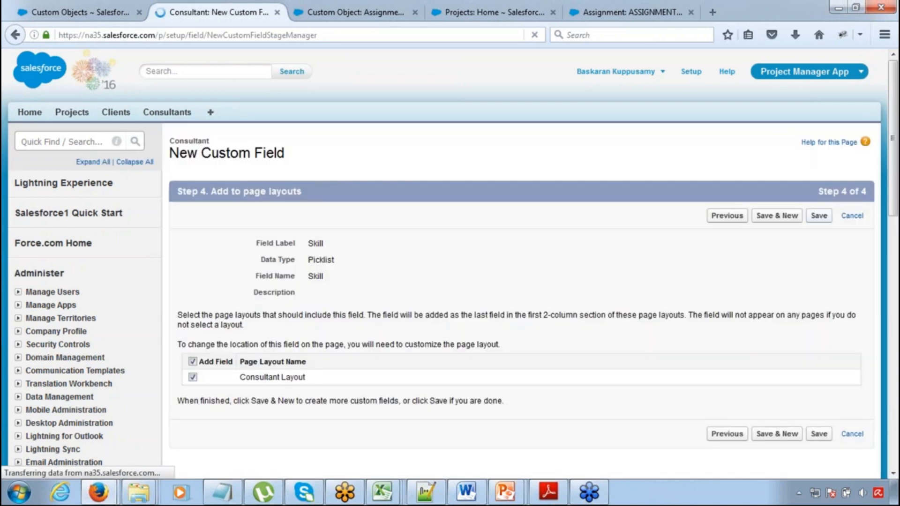
pyautogui.click(819, 217)
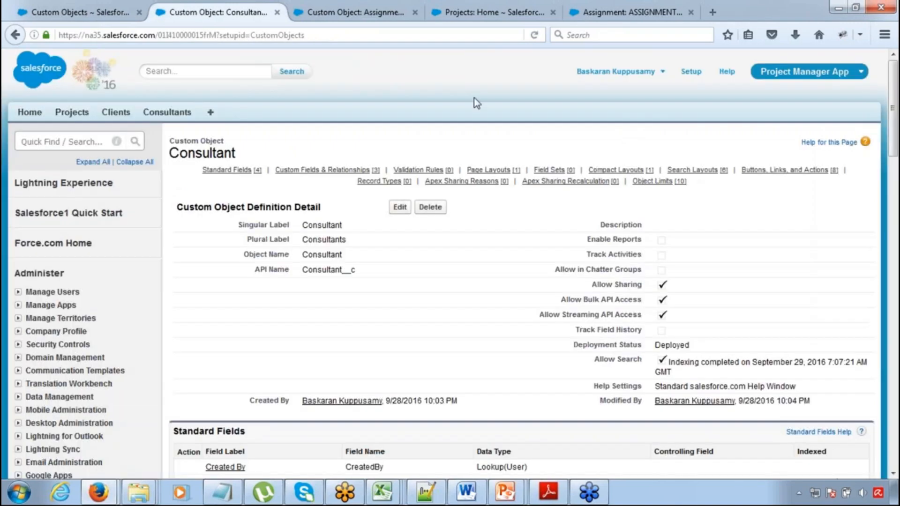
# Start a new custom field on the Assignment object with the Picklist data type and continue to its details
pyautogui.click(349, 11)
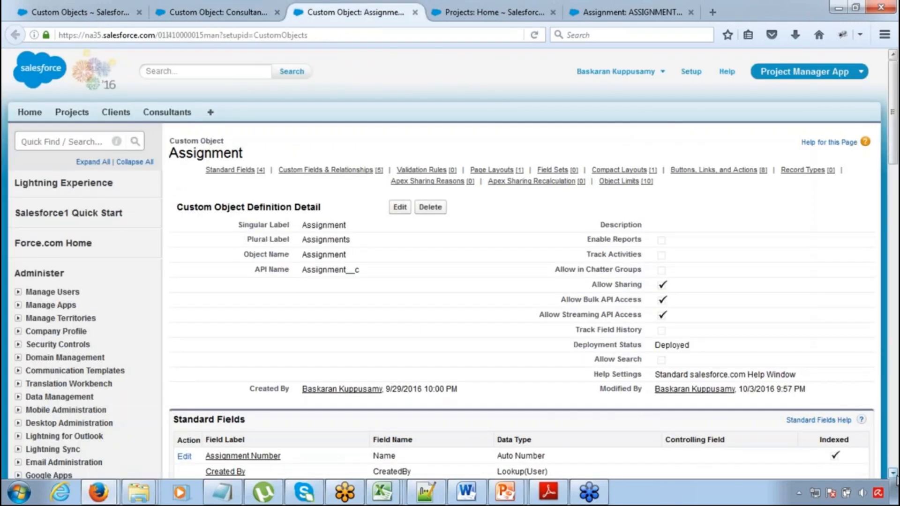
pyautogui.click(893, 473)
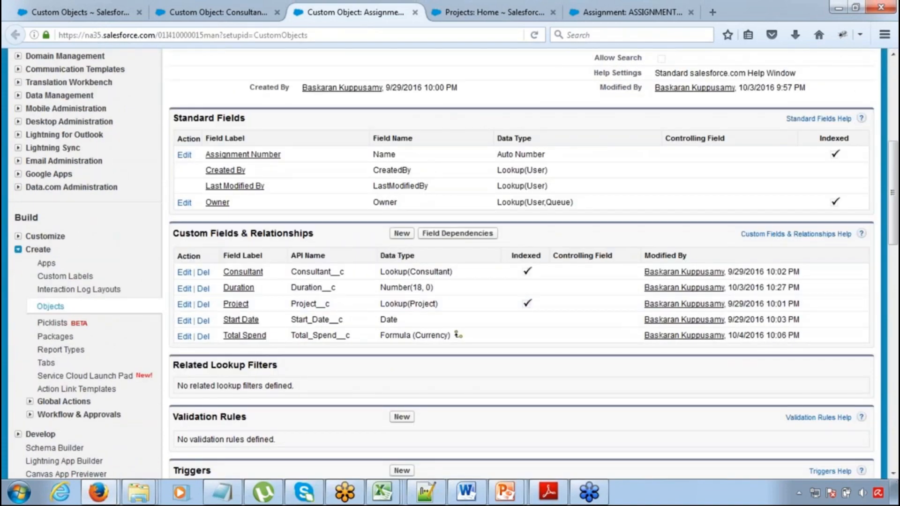
pyautogui.click(401, 233)
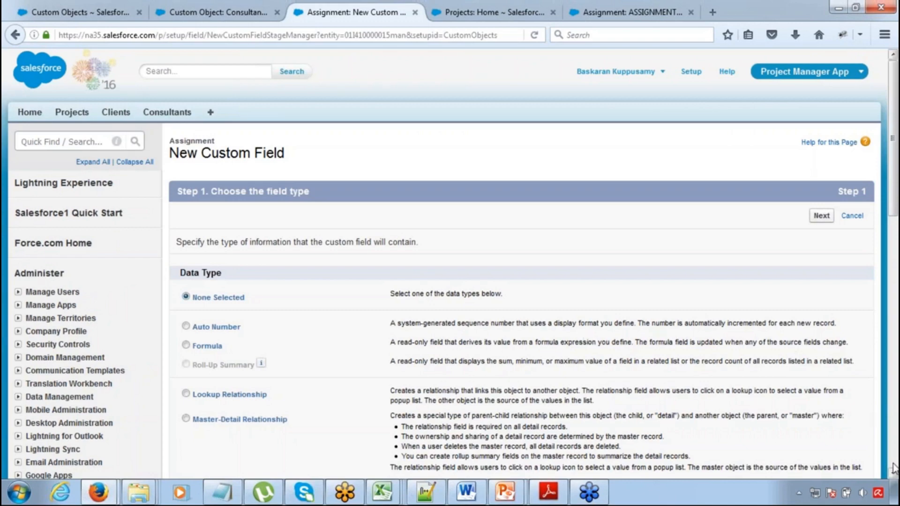
pyautogui.scroll(-5, 893, 473)
pyautogui.scroll(-4, 893, 474)
pyautogui.scroll(-1, 894, 474)
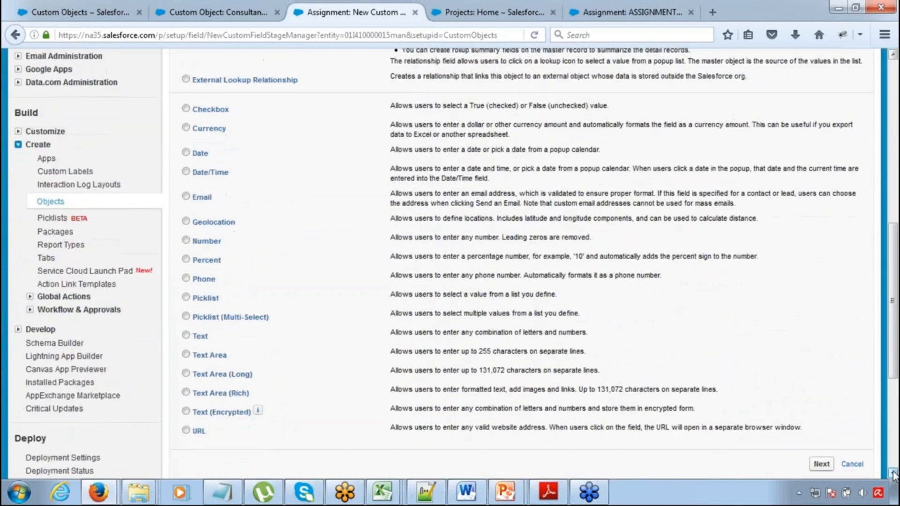
pyautogui.click(186, 297)
pyautogui.click(821, 463)
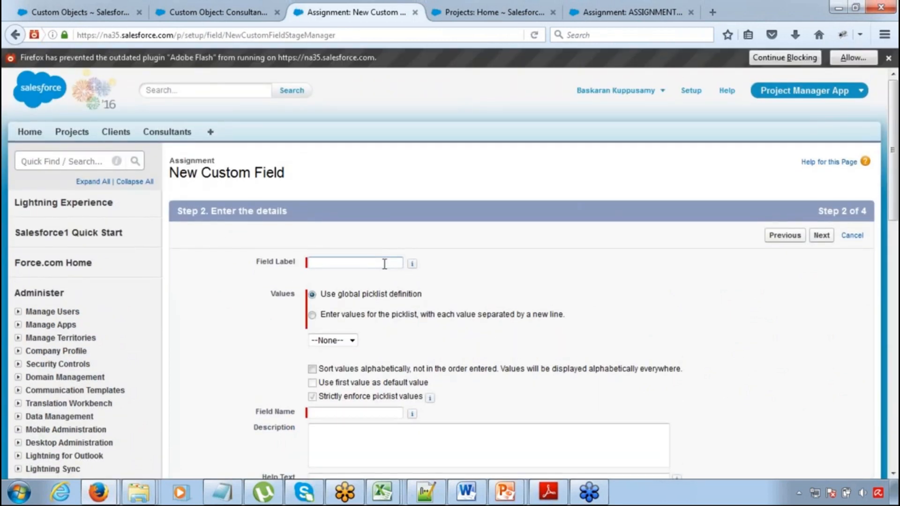
# Label the new Assignment picklist Subject, give it the values Java, SFDC, PHP and ASP, and continue to field-level security
pyautogui.write('Subject')
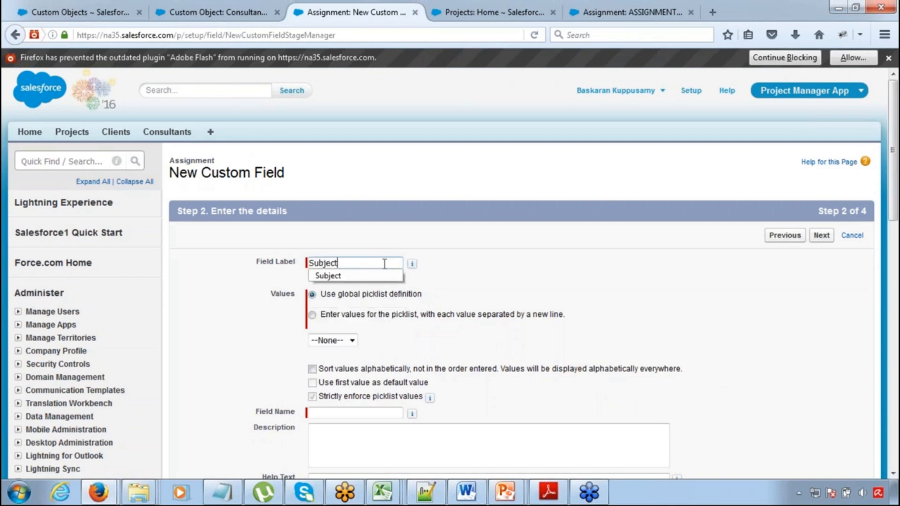
pyautogui.press('Tab')
pyautogui.click(347, 314)
pyautogui.click(332, 360)
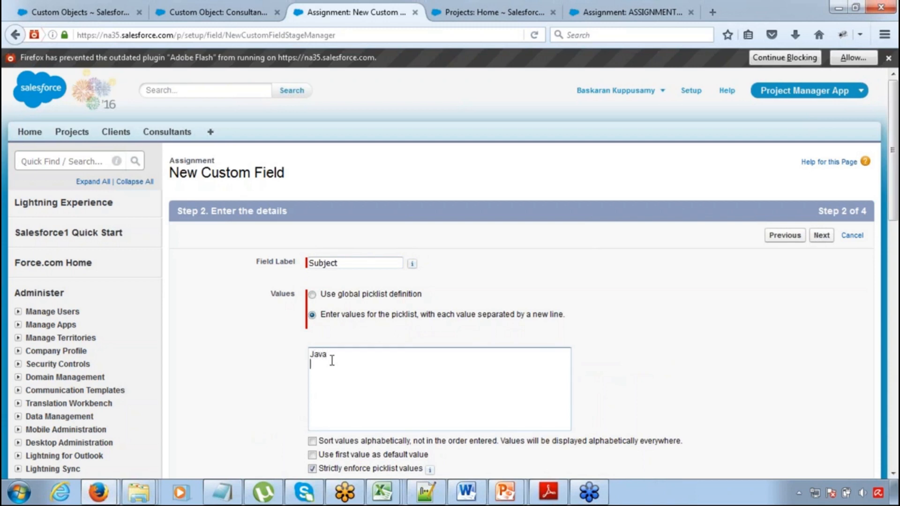
pyautogui.write('Java SFDC')
pyautogui.press('Return')
pyautogui.click(820, 235)
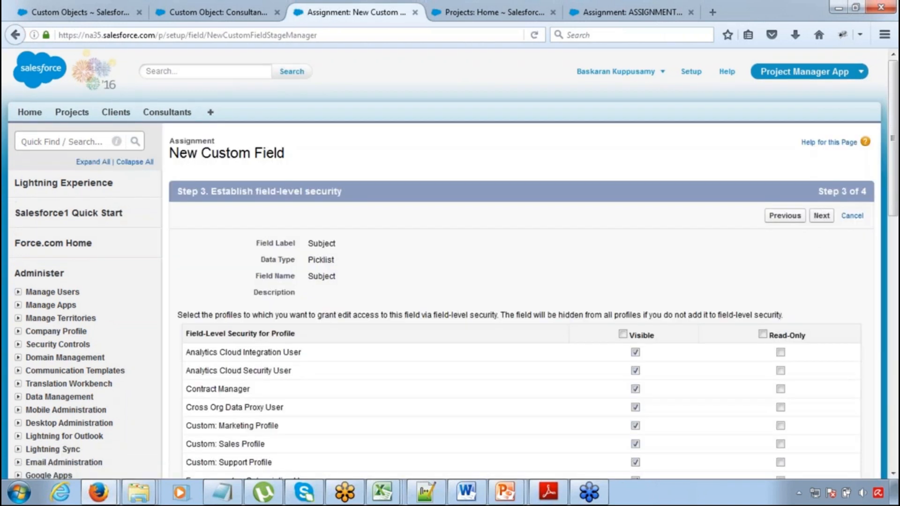
# Make the Subject field visible to all profiles and save it on the Assignment object
pyautogui.click(622, 334)
pyautogui.click(820, 215)
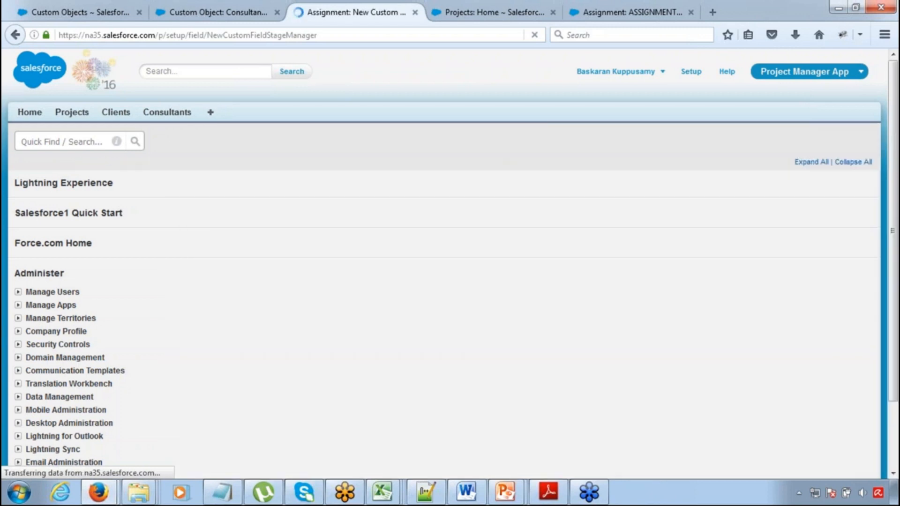
pyautogui.click(817, 218)
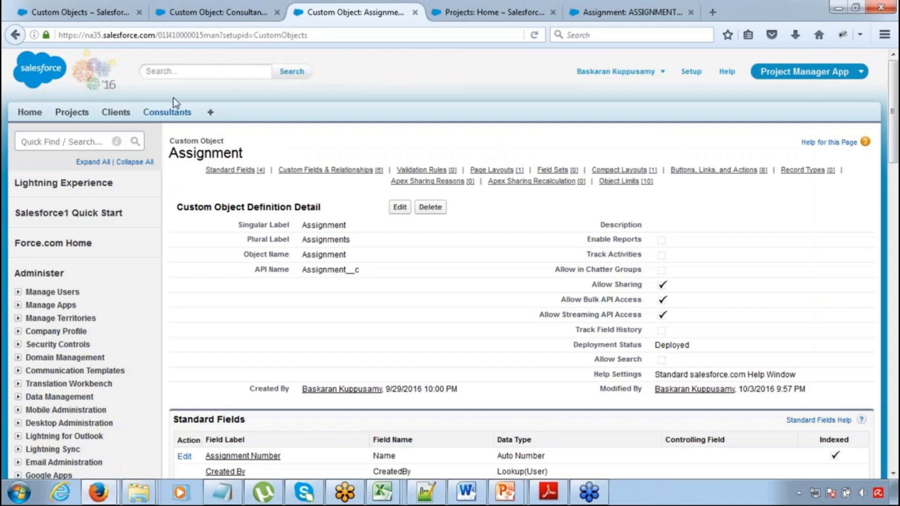
# Set the Skill of the existing consultant record to SFDC and save the record
pyautogui.click(171, 112)
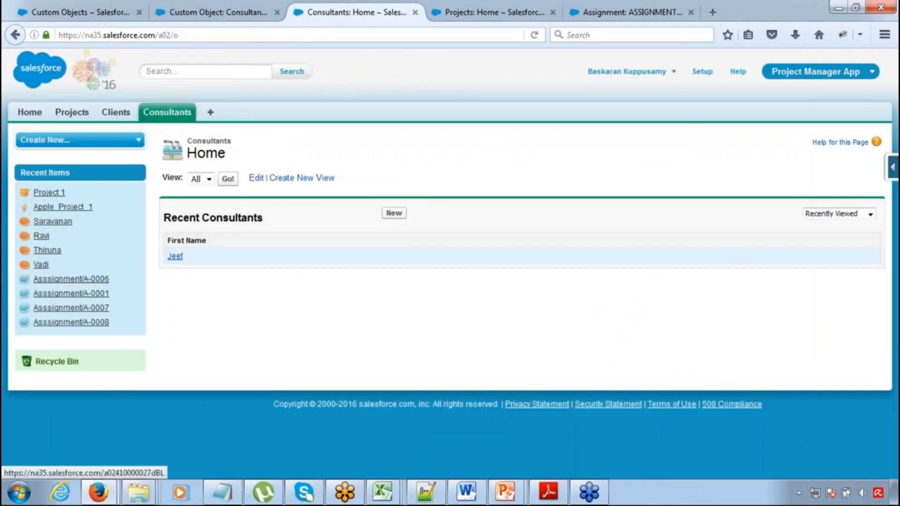
pyautogui.click(175, 256)
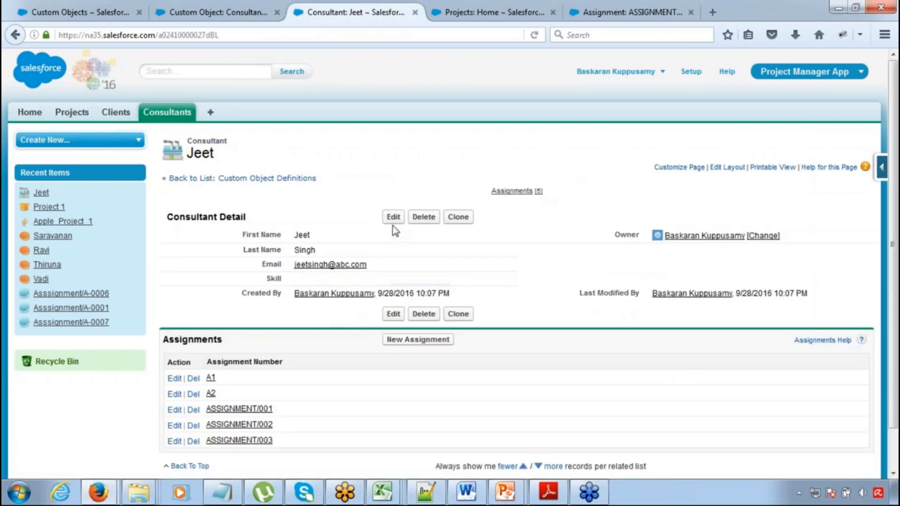
pyautogui.click(393, 216)
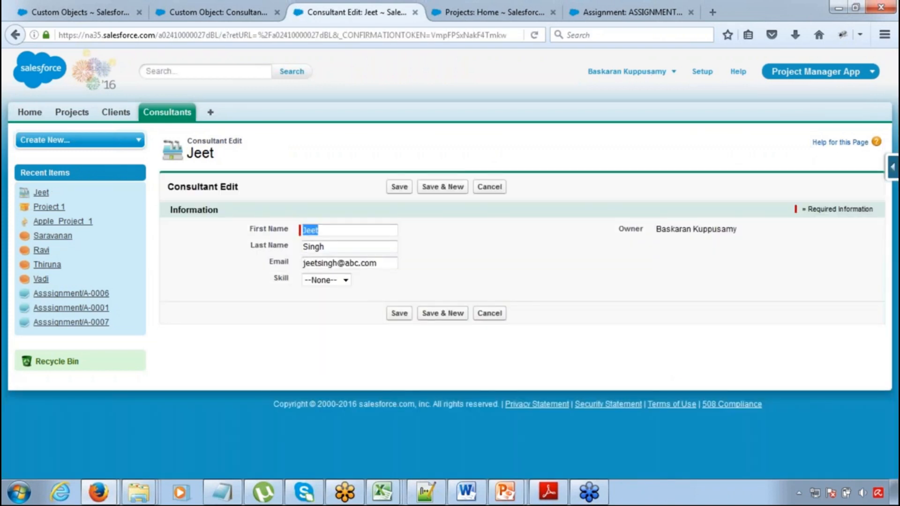
pyautogui.click(336, 281)
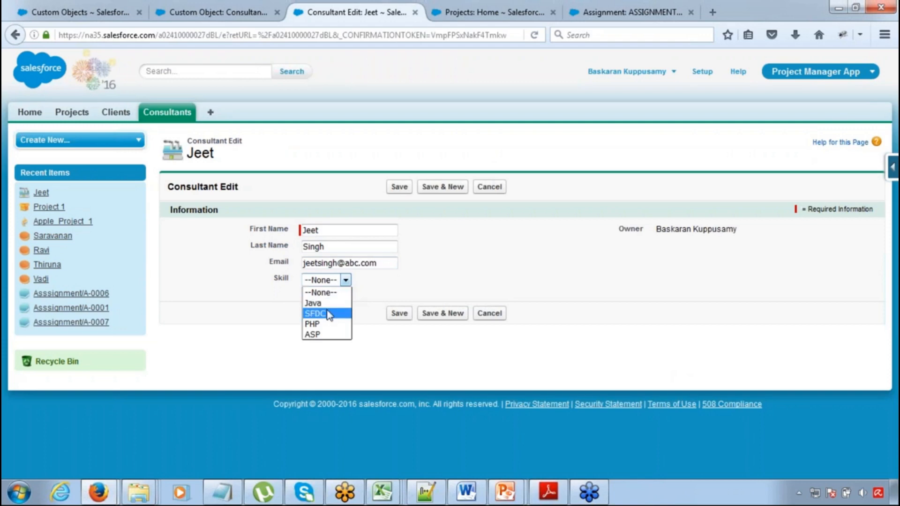
pyautogui.click(327, 310)
pyautogui.click(398, 187)
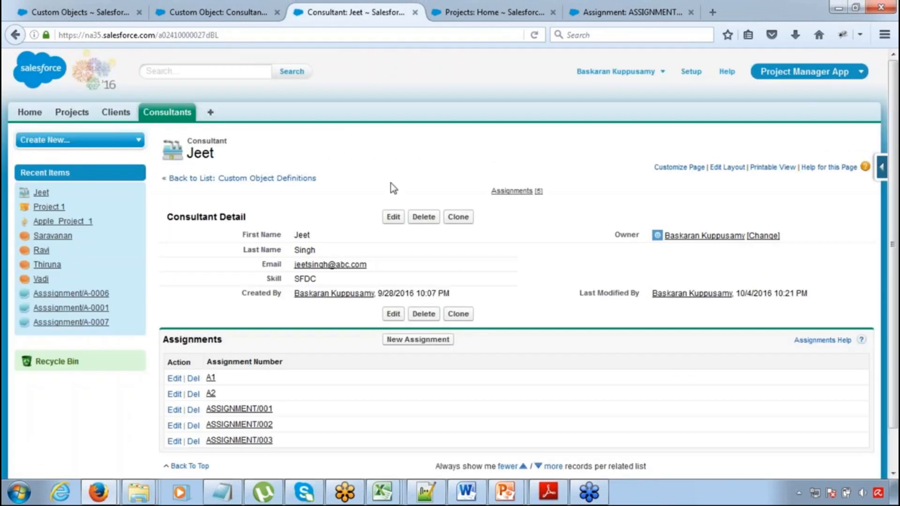
# Create a new consultant record with the consultant's first name and the Java skill, and save it
pyautogui.click(172, 115)
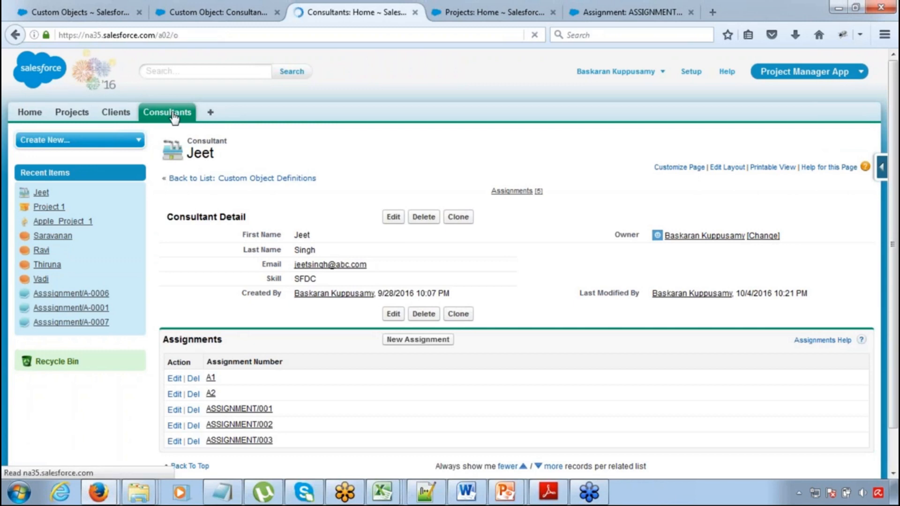
pyautogui.click(394, 214)
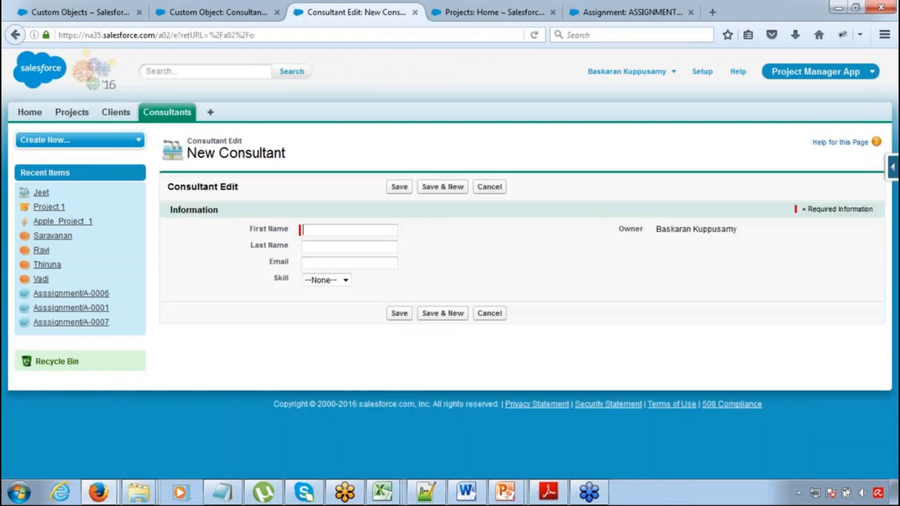
pyautogui.write('Baskaran')
pyautogui.press('Tab')
pyautogui.click(353, 263)
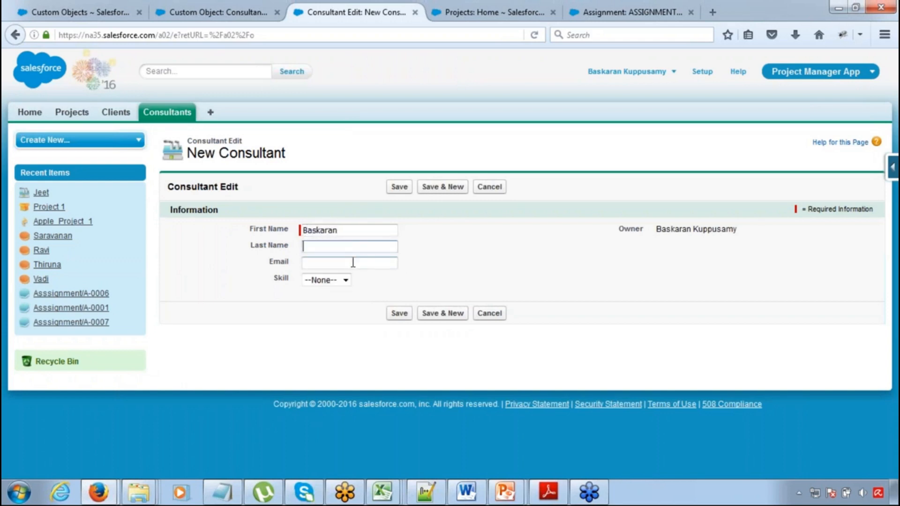
pyautogui.click(336, 281)
pyautogui.click(327, 305)
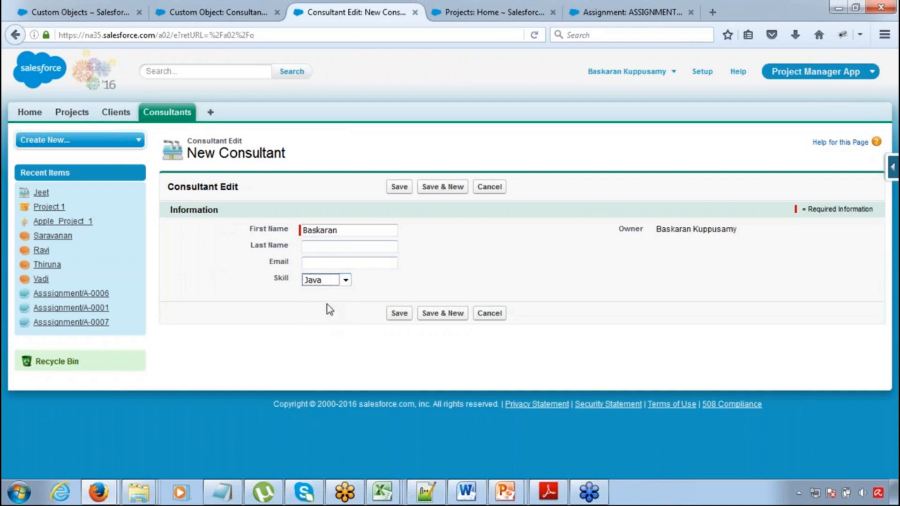
pyautogui.click(400, 186)
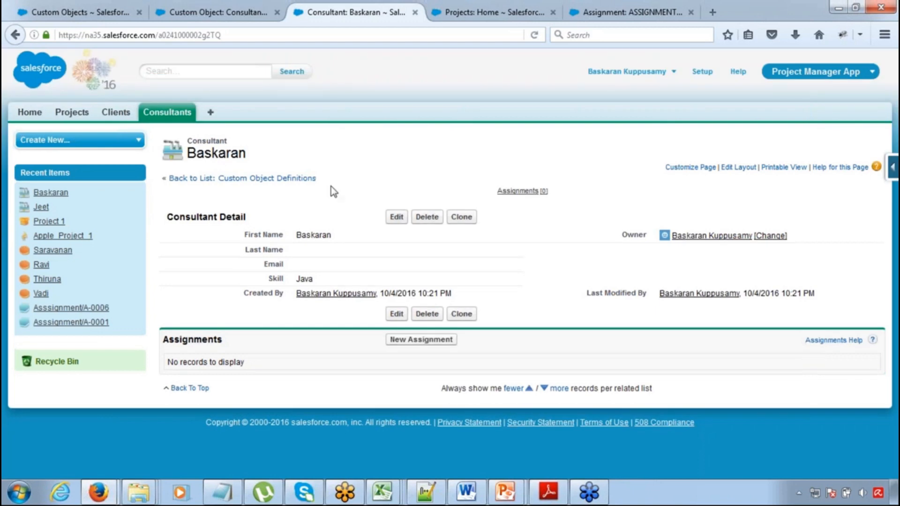
# Create another consultant record with a first name and the PHP skill, and save it
pyautogui.click(192, 118)
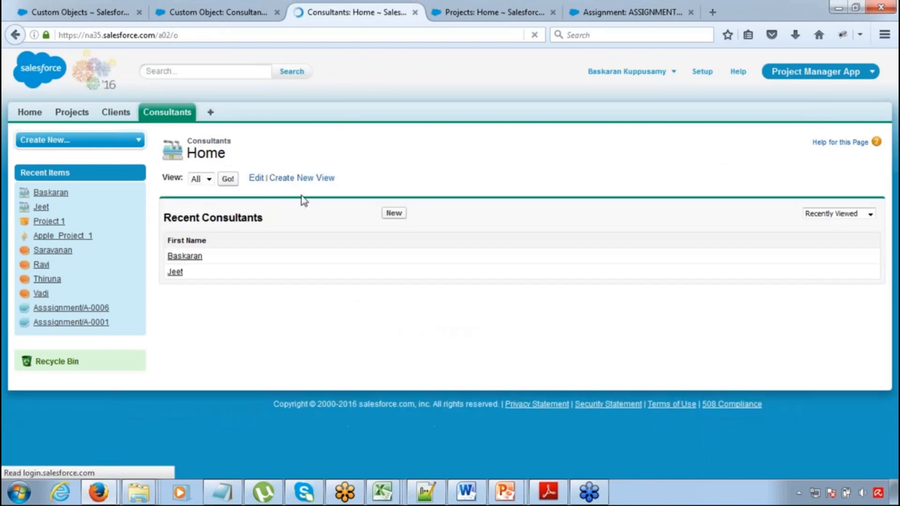
pyautogui.click(394, 215)
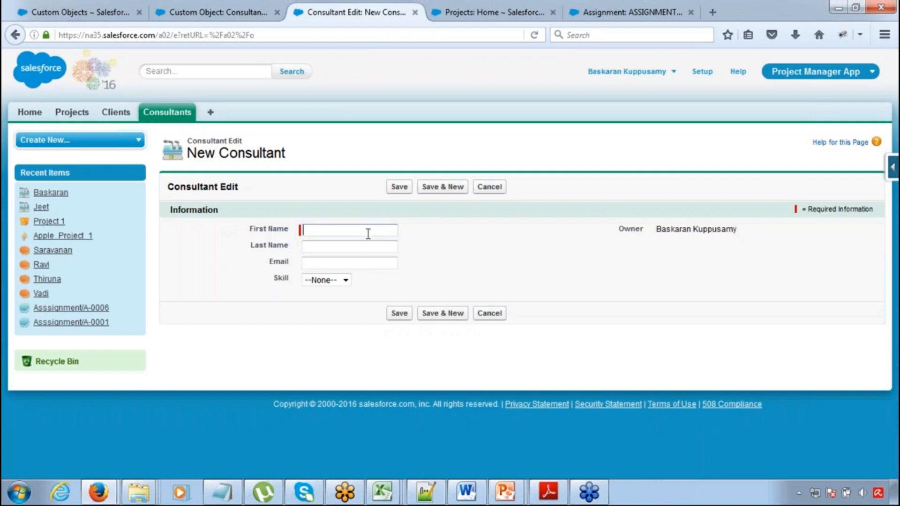
pyautogui.write('Ramesh')
pyautogui.press('Tab')
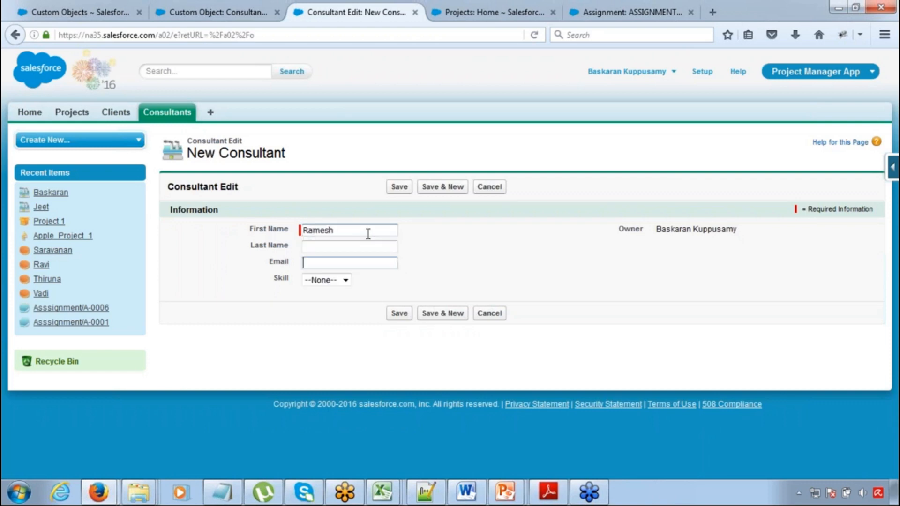
pyautogui.click(339, 280)
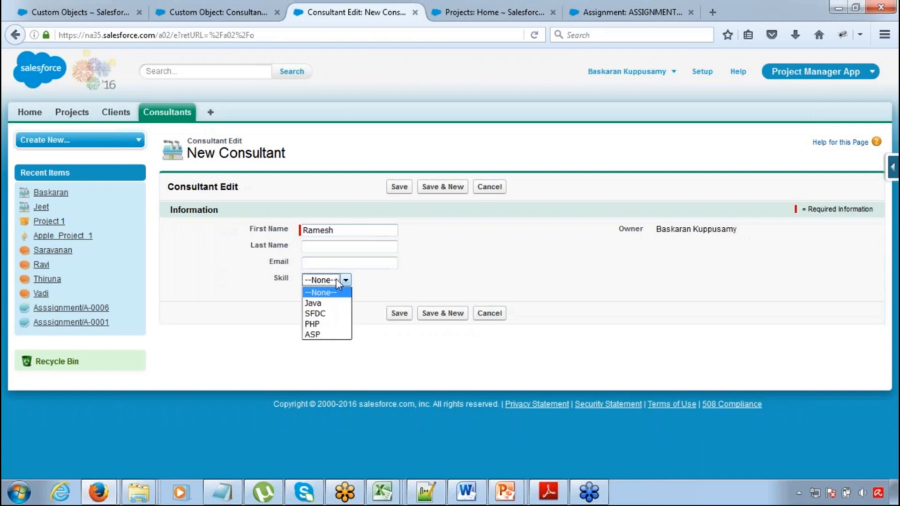
pyautogui.click(319, 323)
pyautogui.click(399, 189)
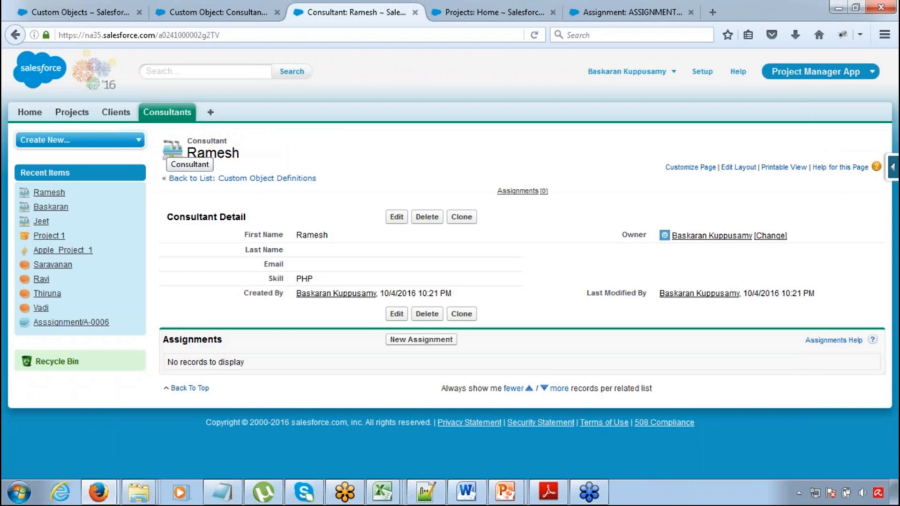
# Check the list of recent consultants, and open the Assignment custom object's definition from the custom objects list
pyautogui.click(182, 118)
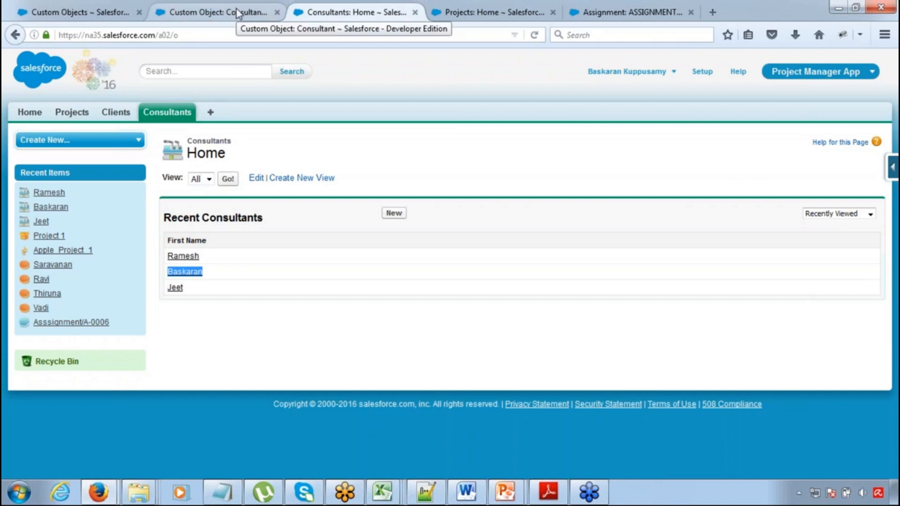
pyautogui.click(110, 12)
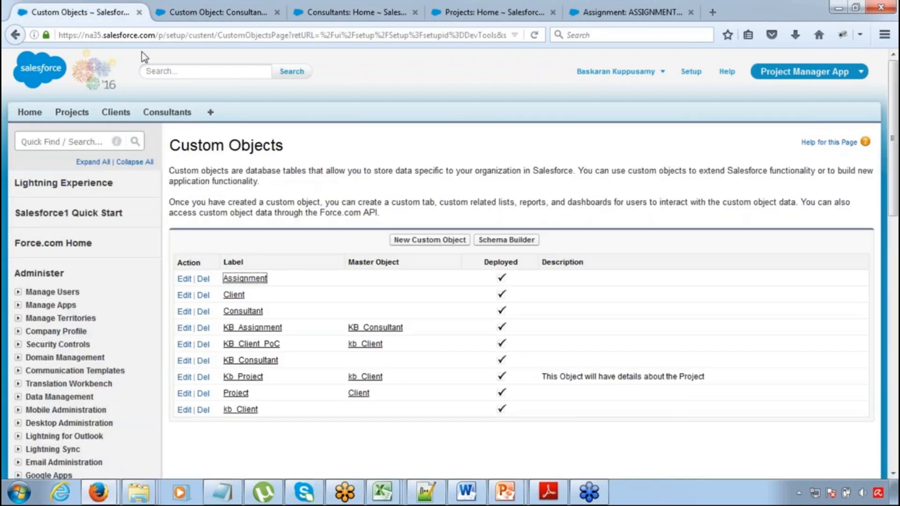
pyautogui.click(244, 278)
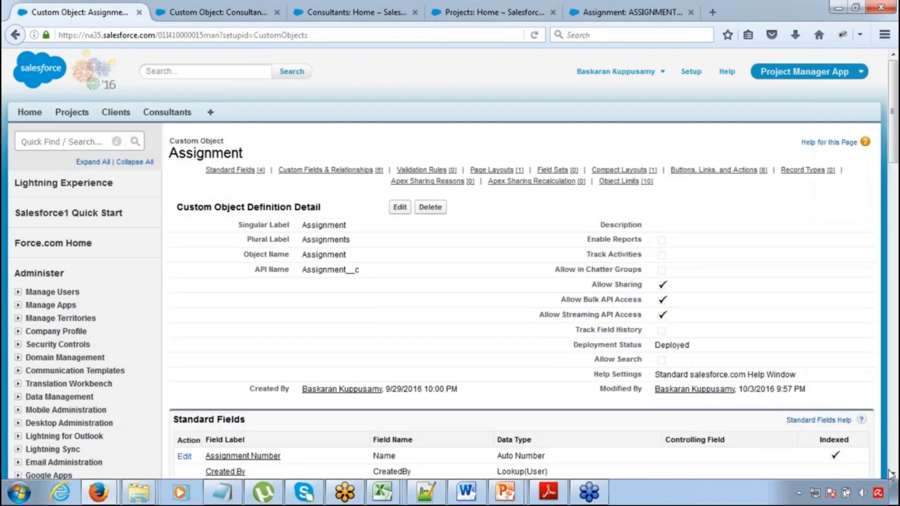
pyautogui.scroll(-3, 893, 468)
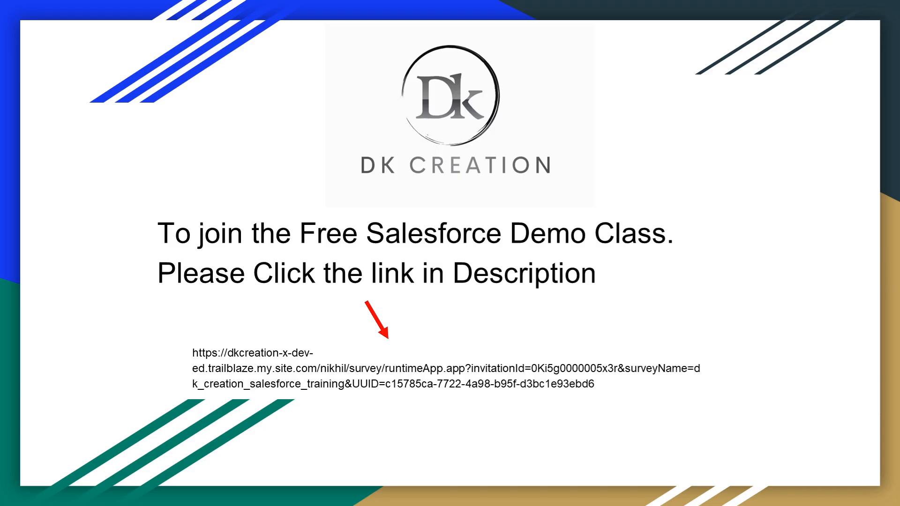
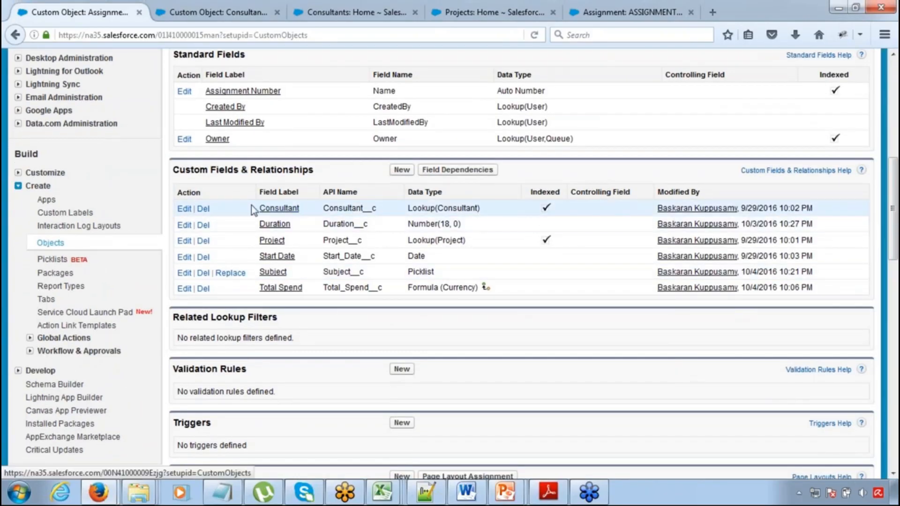
# Open the Assignment object's Consultant lookup field and check its lookup filter section
pyautogui.moveTo(253, 209); pyautogui.dragTo(307, 217)
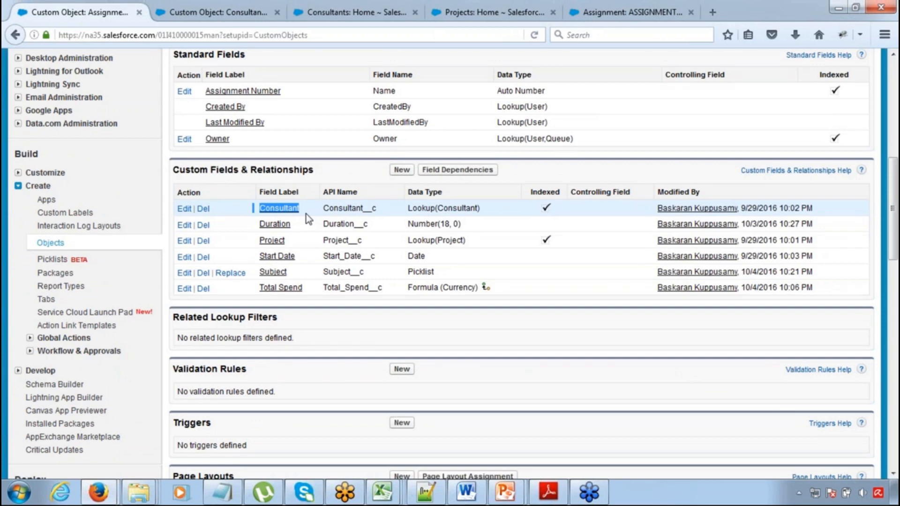
pyautogui.click(281, 212)
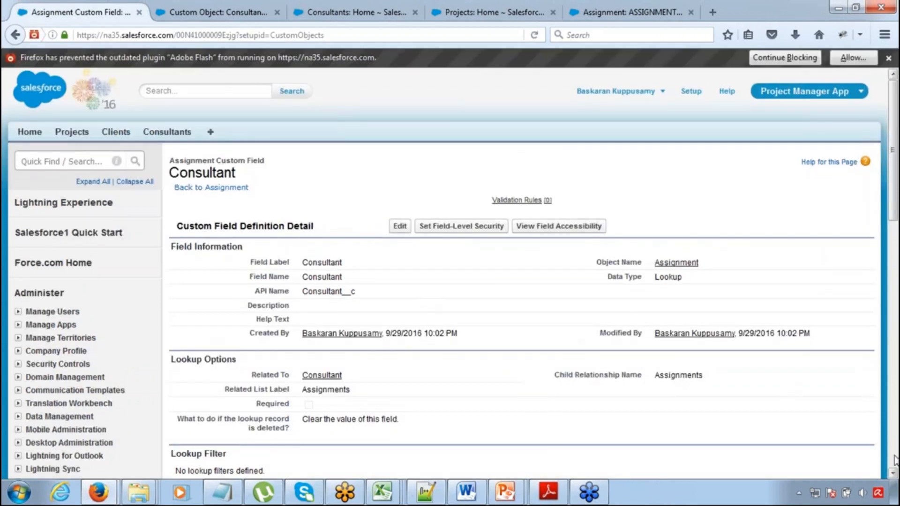
pyautogui.click(892, 474)
pyautogui.scroll(-3, 892, 476)
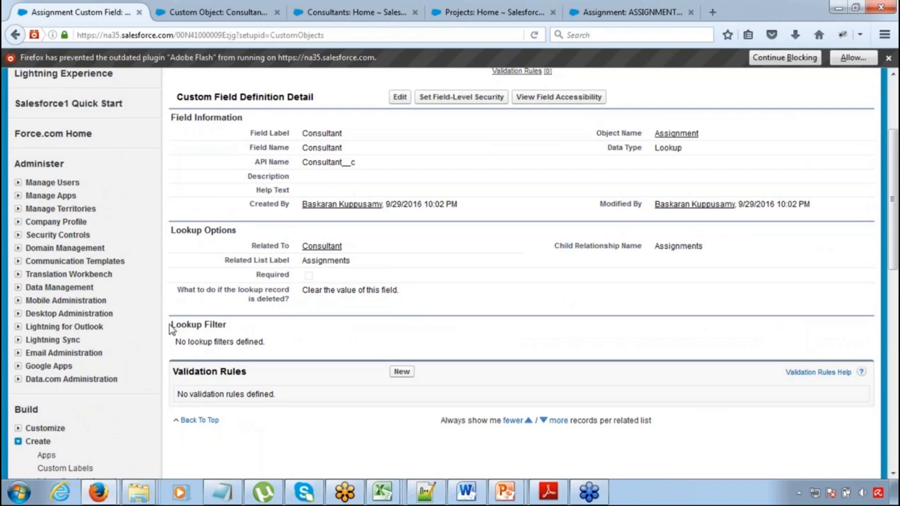
pyautogui.moveTo(171, 324); pyautogui.dragTo(231, 334)
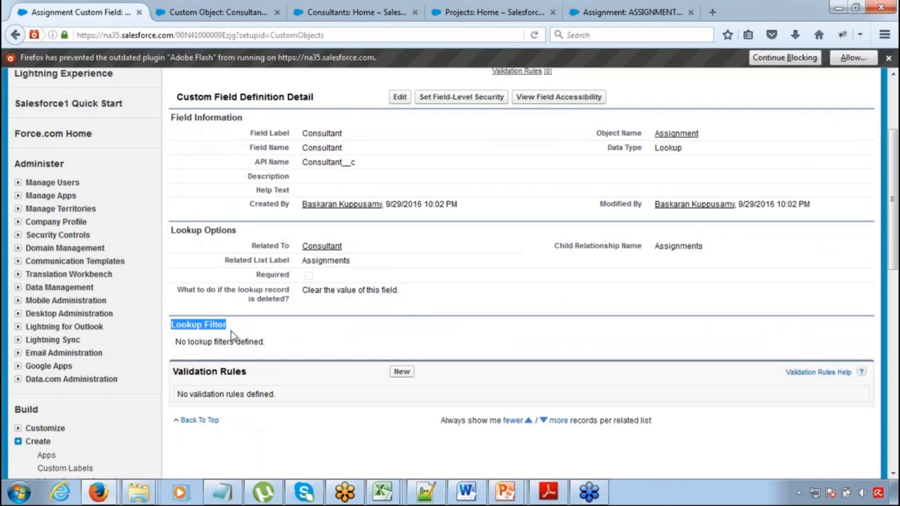
pyautogui.moveTo(176, 346); pyautogui.dragTo(233, 343)
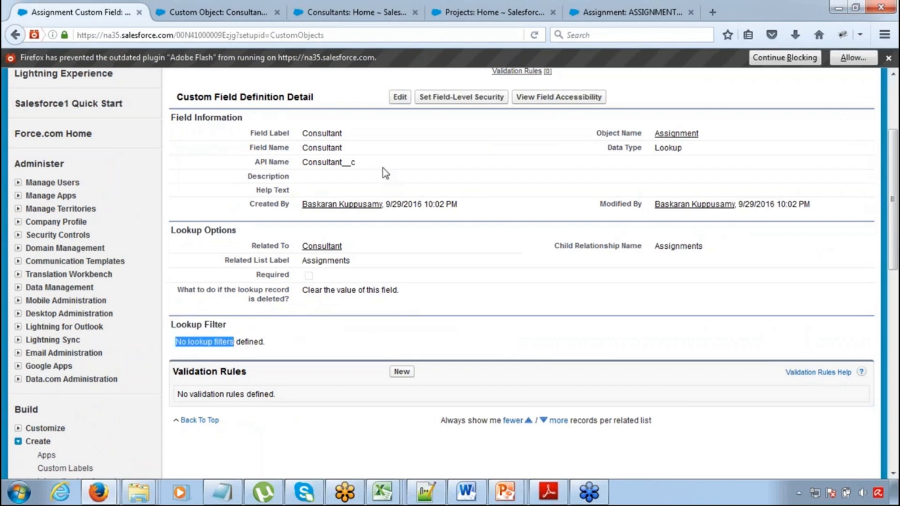
# Start editing the Consultant field and show its lookup filter settings
pyautogui.click(395, 100)
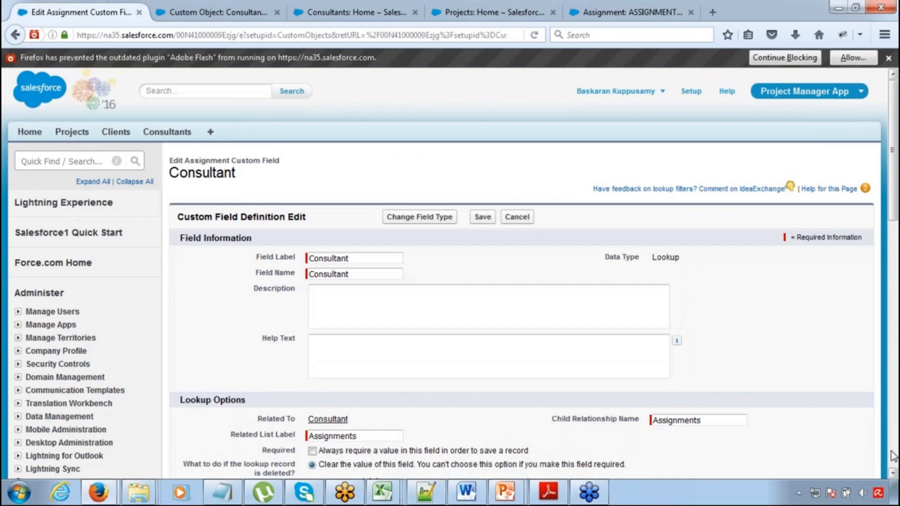
pyautogui.click(892, 473)
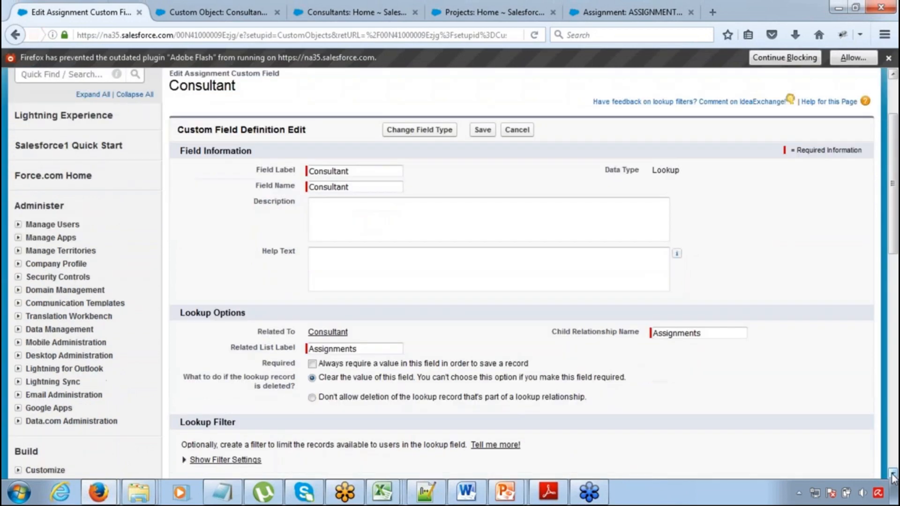
pyautogui.click(893, 474)
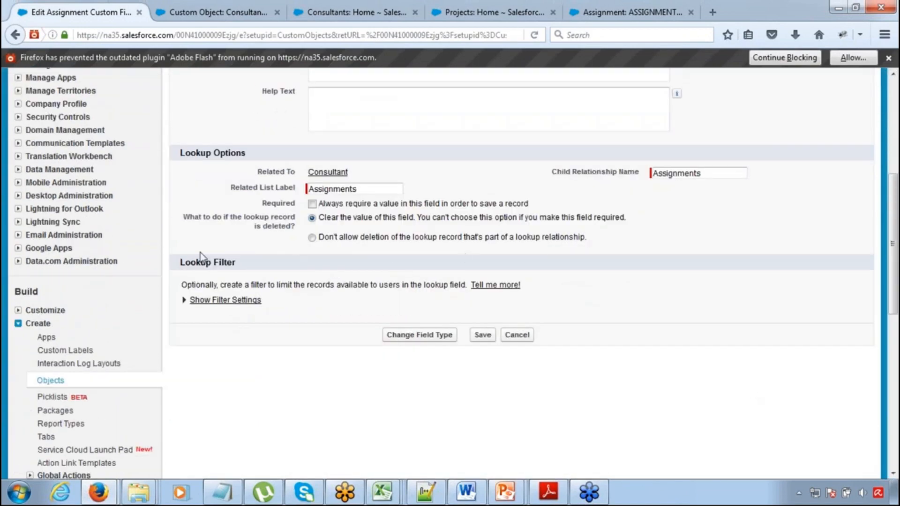
pyautogui.moveTo(186, 268); pyautogui.dragTo(236, 265)
pyautogui.click(183, 303)
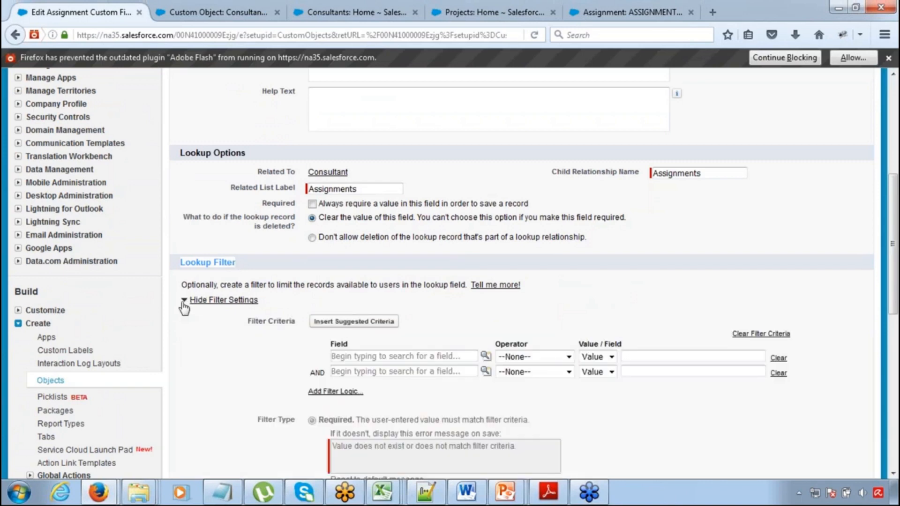
pyautogui.moveTo(895, 293); pyautogui.dragTo(896, 337)
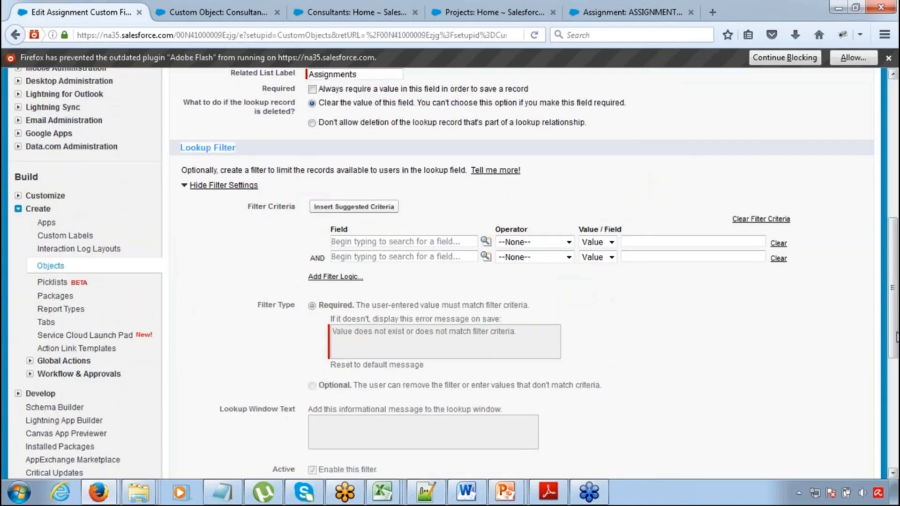
# Insert the Consultant object's Skill field as the field of the first filter criterion
pyautogui.click(486, 242)
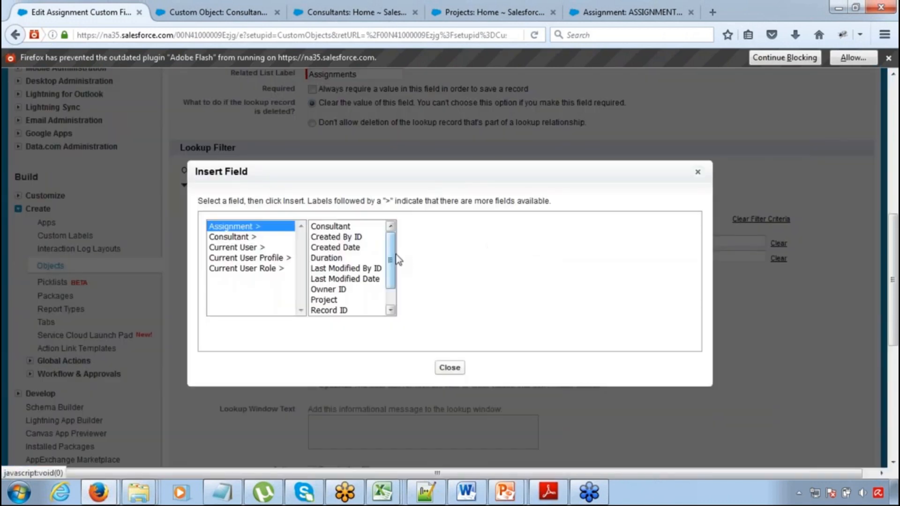
pyautogui.moveTo(393, 247)
pyautogui.mouseDown()
pyautogui.moveTo(392, 258)
pyautogui.moveTo(389, 238)
pyautogui.mouseUp()
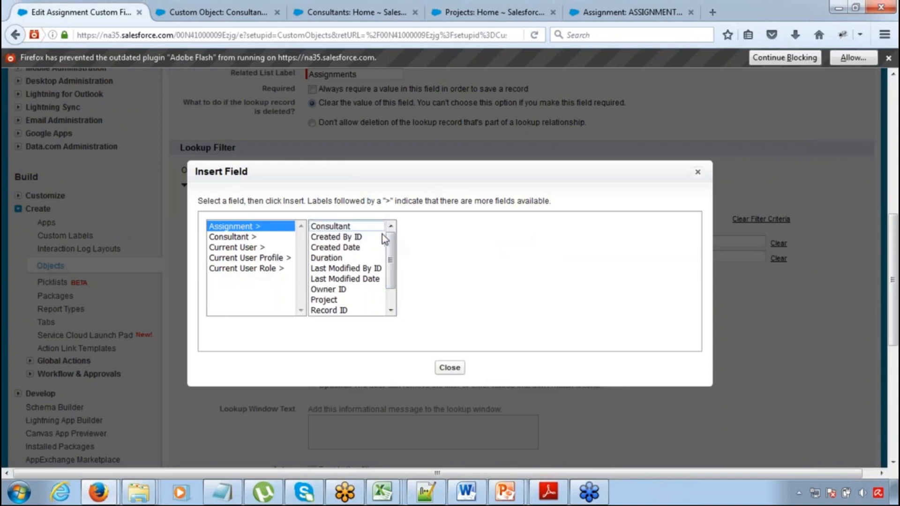
pyautogui.click(362, 227)
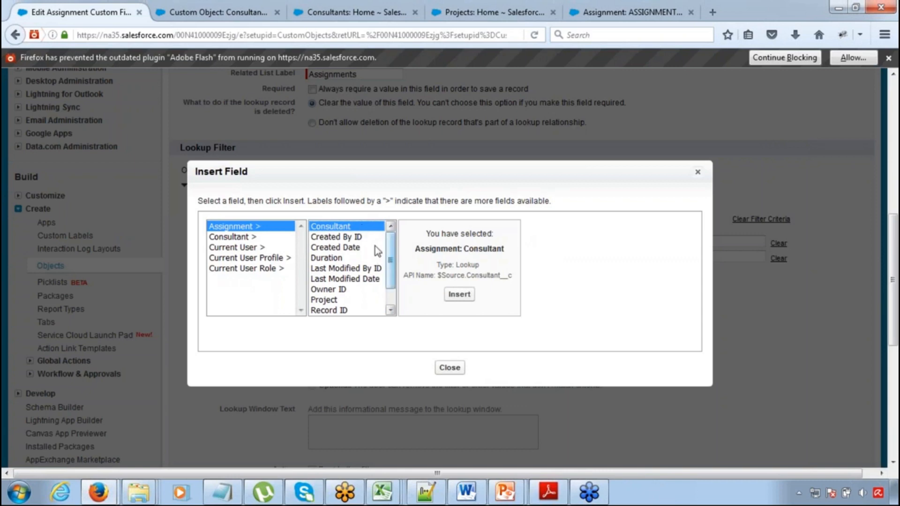
pyautogui.click(252, 240)
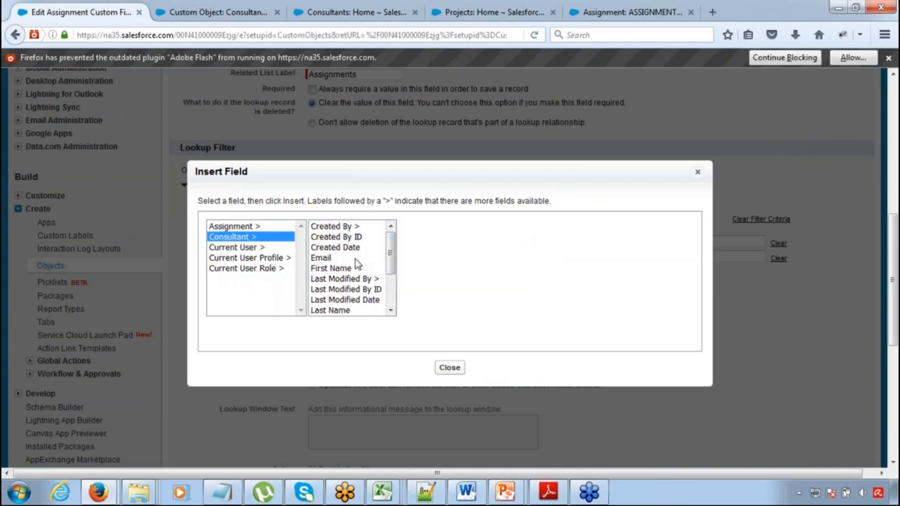
pyautogui.moveTo(392, 254); pyautogui.dragTo(391, 286)
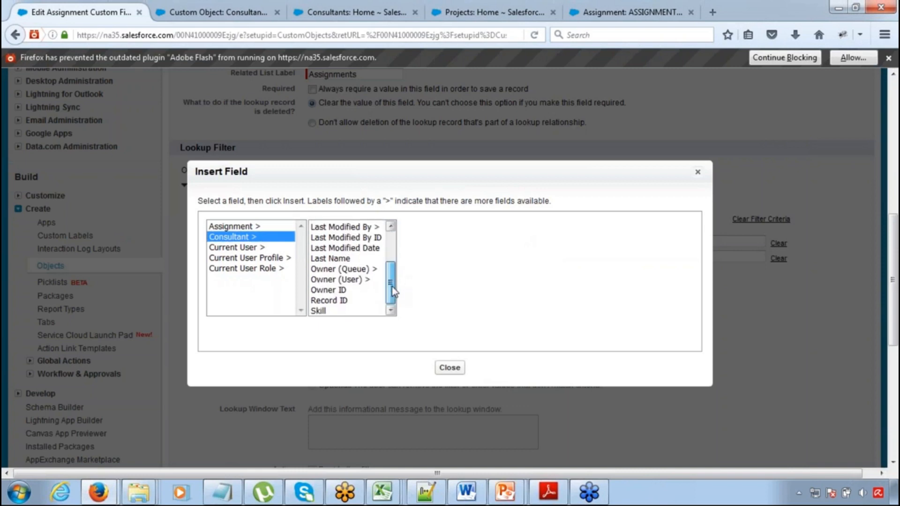
pyautogui.click(341, 311)
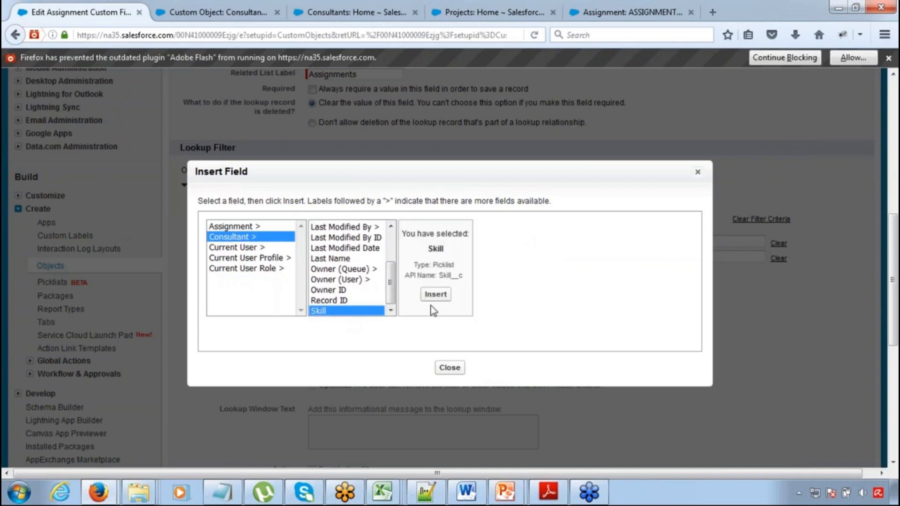
pyautogui.click(431, 300)
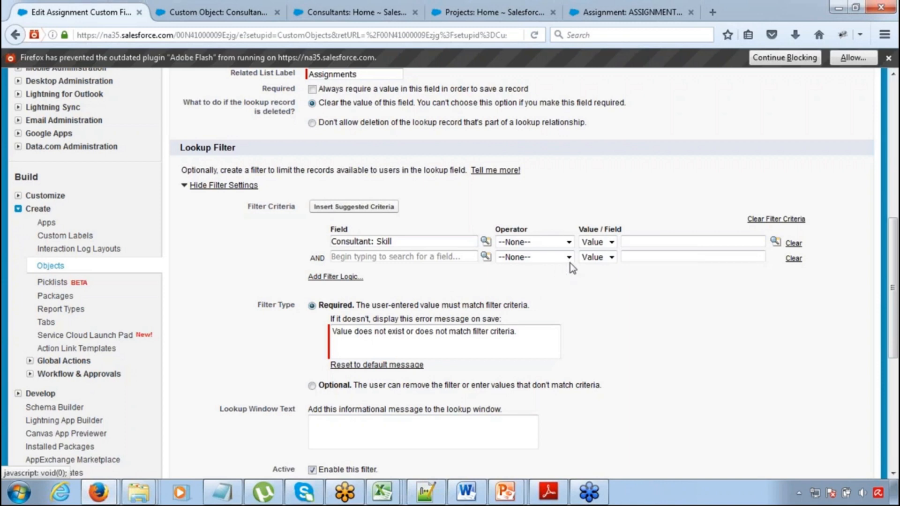
# Set the first criterion's operator to equals and compare it with the field Assignment: Subject
pyautogui.click(567, 242)
pyautogui.click(548, 266)
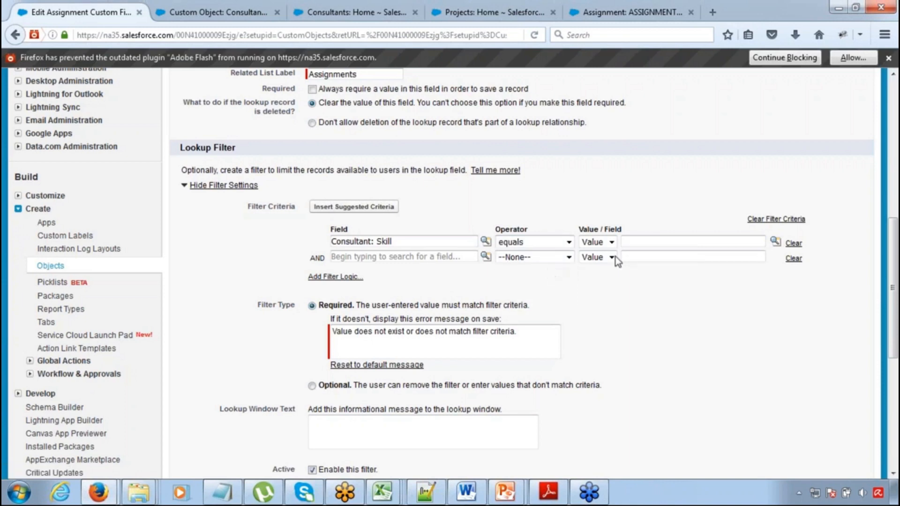
pyautogui.click(611, 243)
pyautogui.click(612, 242)
pyautogui.click(612, 242)
pyautogui.click(603, 267)
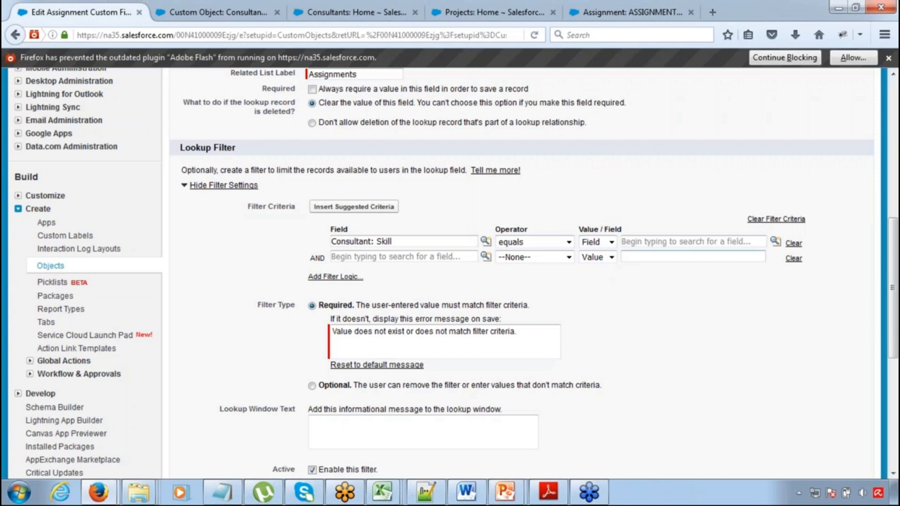
pyautogui.click(776, 241)
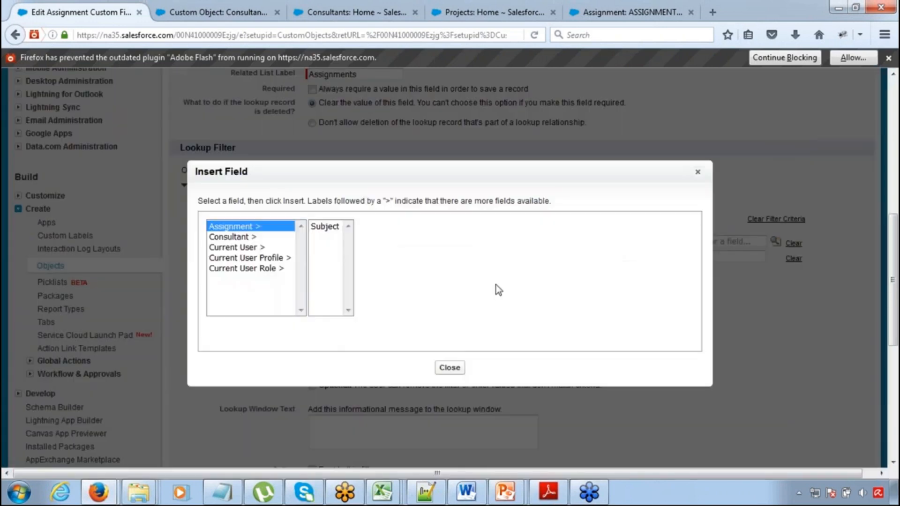
pyautogui.click(324, 227)
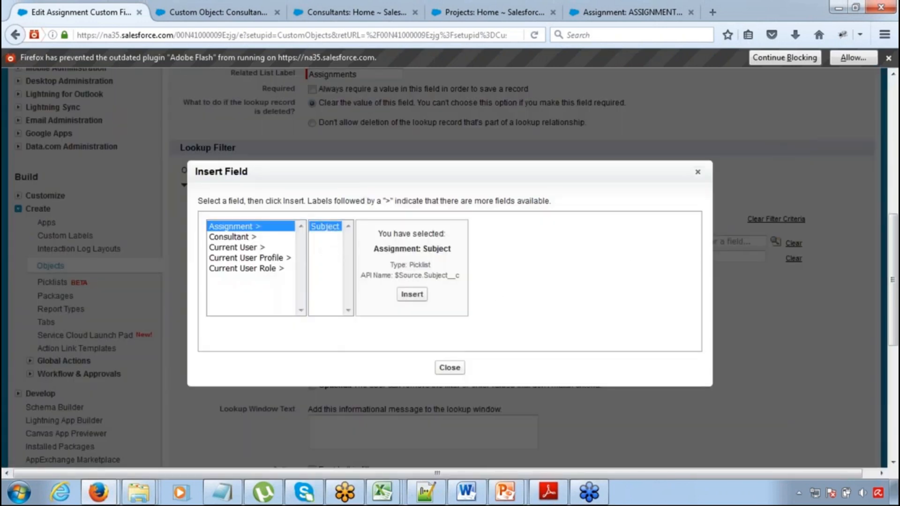
pyautogui.click(410, 295)
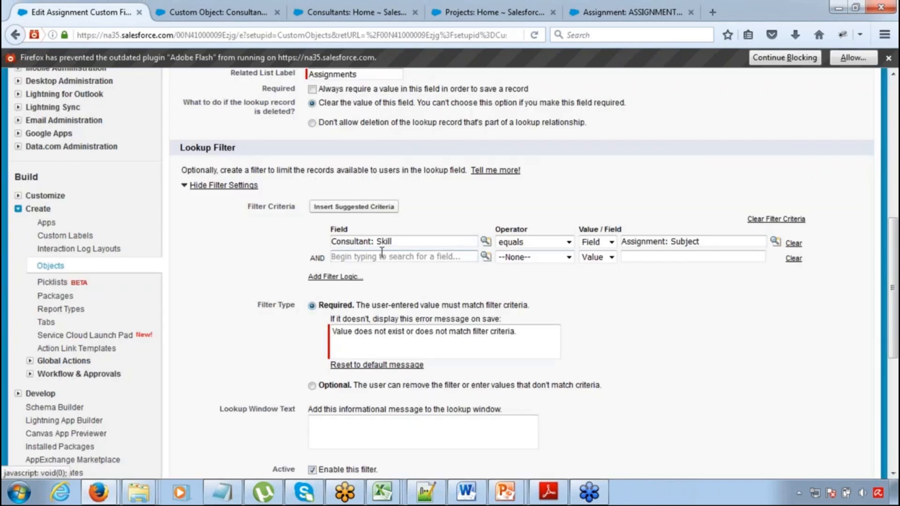
# Review the filter criterion, save the Consultant field, and dismiss the browser's plugin notification
pyautogui.moveTo(337, 243); pyautogui.dragTo(405, 250)
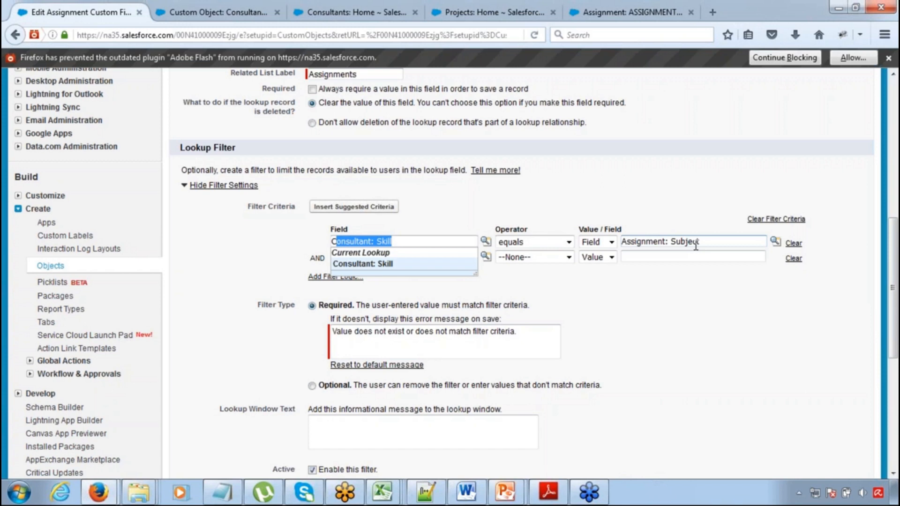
pyautogui.moveTo(891, 308); pyautogui.dragTo(890, 395)
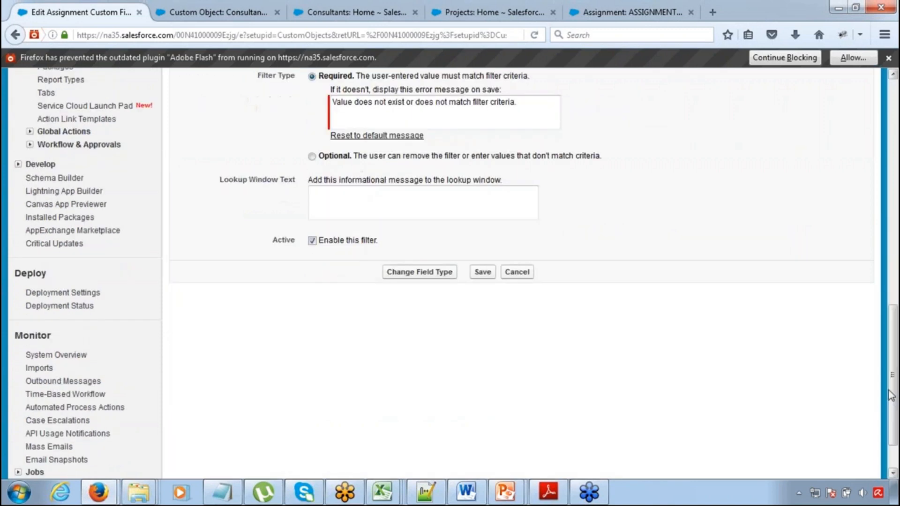
pyautogui.click(483, 271)
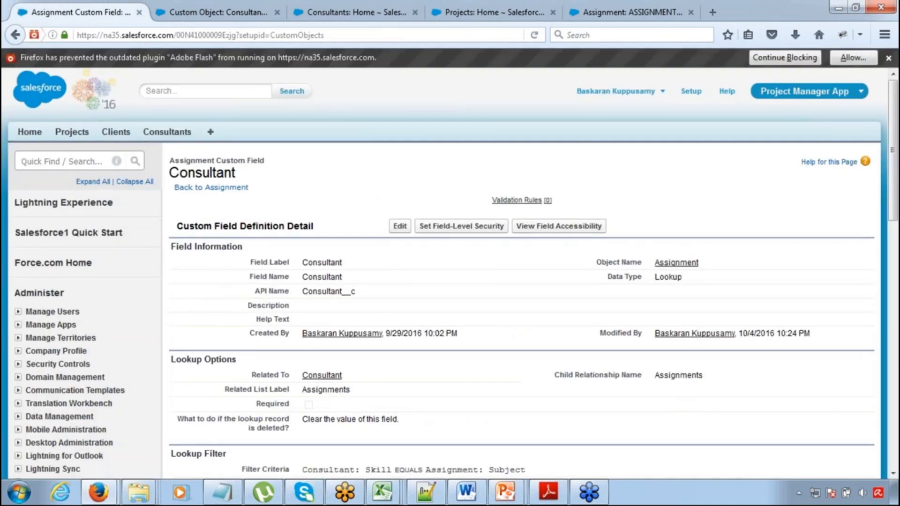
pyautogui.click(888, 57)
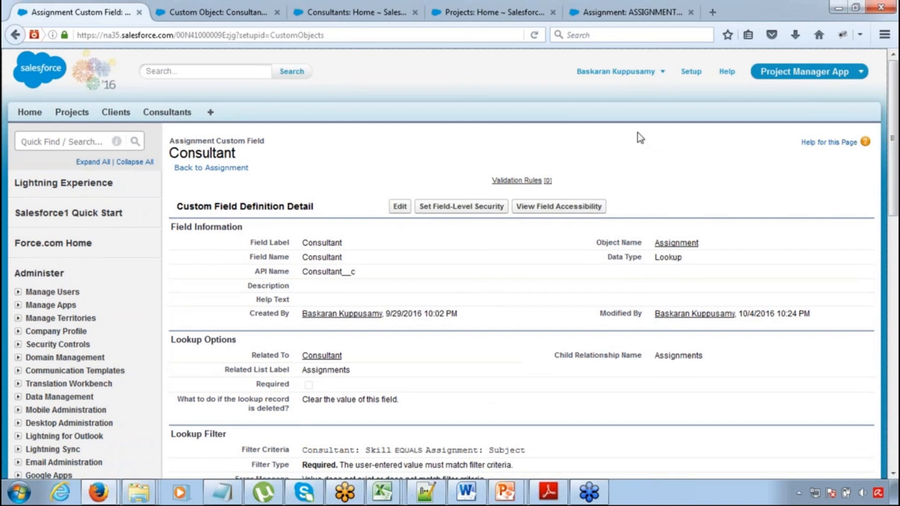
# Start a new assignment from the Project 1 record and set its Subject to Java
pyautogui.click(85, 114)
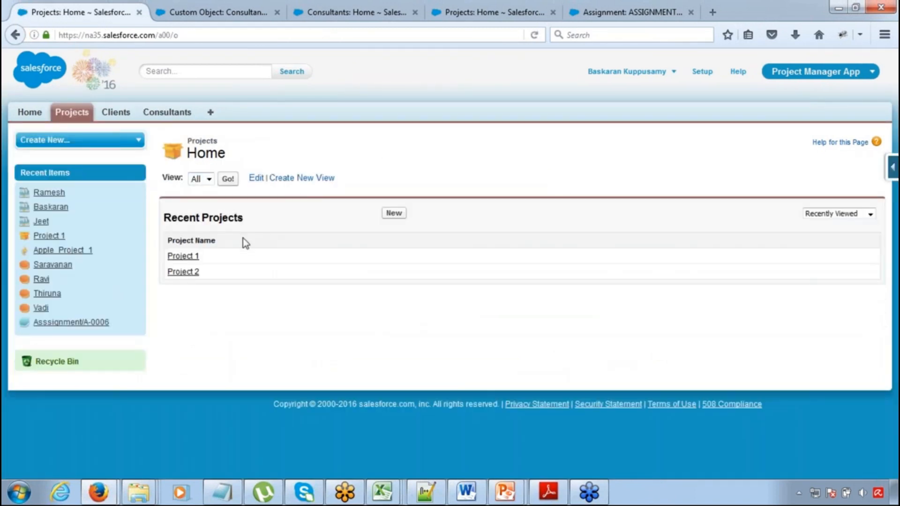
pyautogui.click(185, 256)
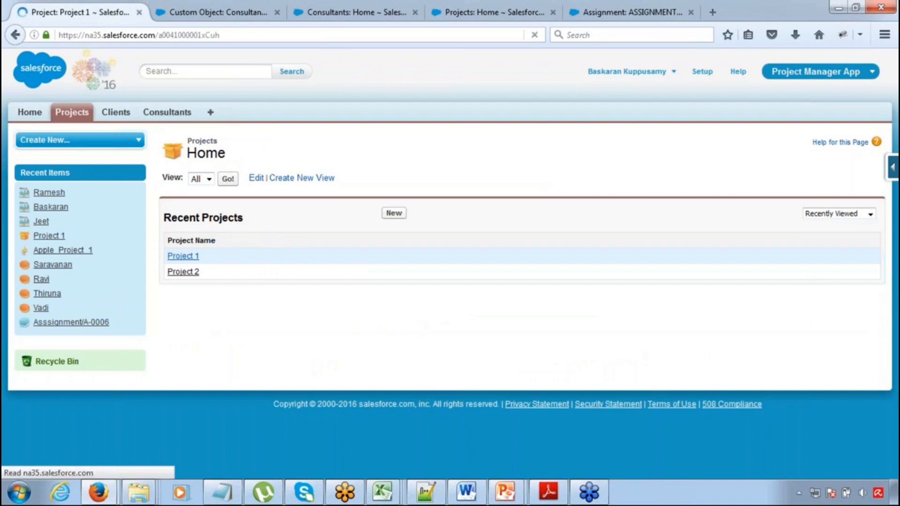
pyautogui.click(412, 397)
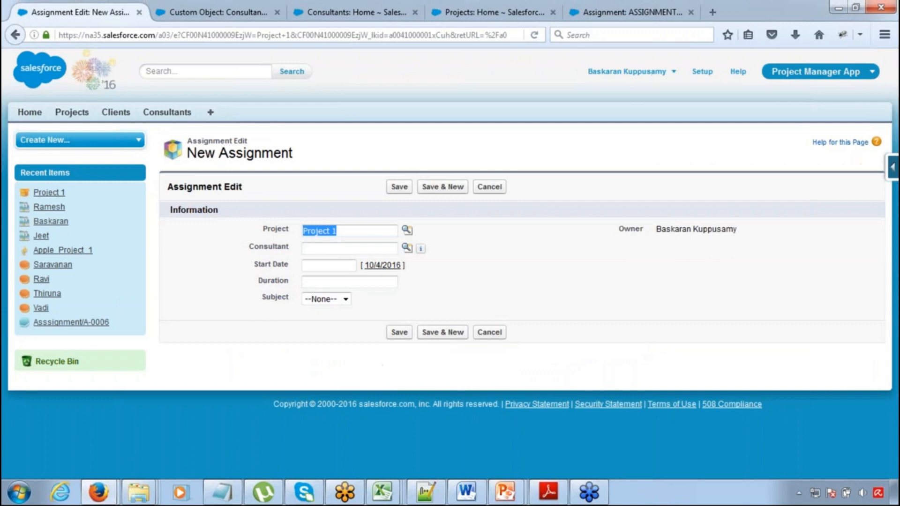
pyautogui.click(331, 301)
pyautogui.click(324, 320)
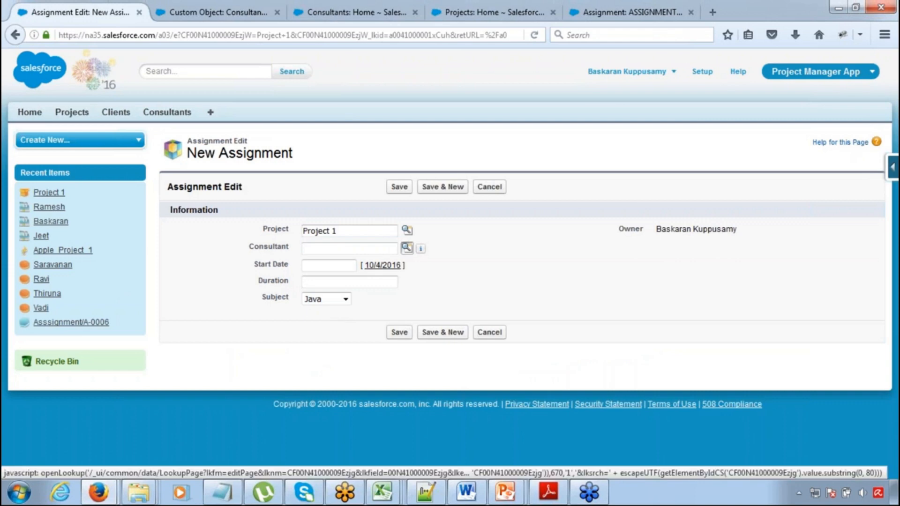
# Check which consultants the Consultant lookup offers for the Java subject, and close the lookup window
pyautogui.click(407, 247)
pyautogui.click(604, 121)
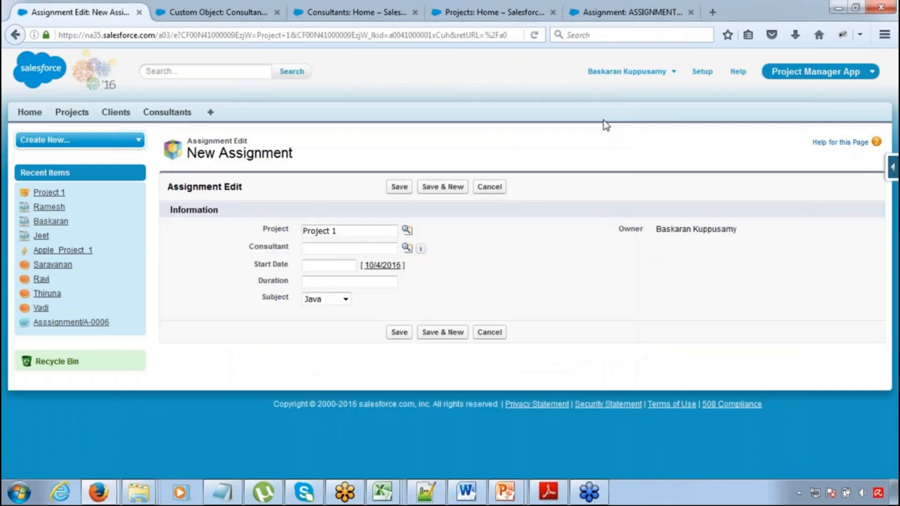
pyautogui.moveTo(421, 250)
pyautogui.click(314, 302)
pyautogui.click(314, 302)
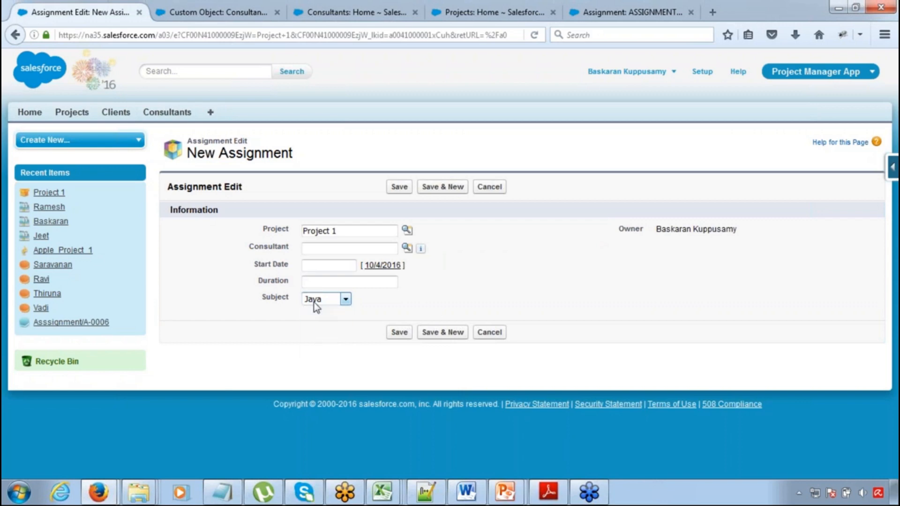
pyautogui.click(407, 250)
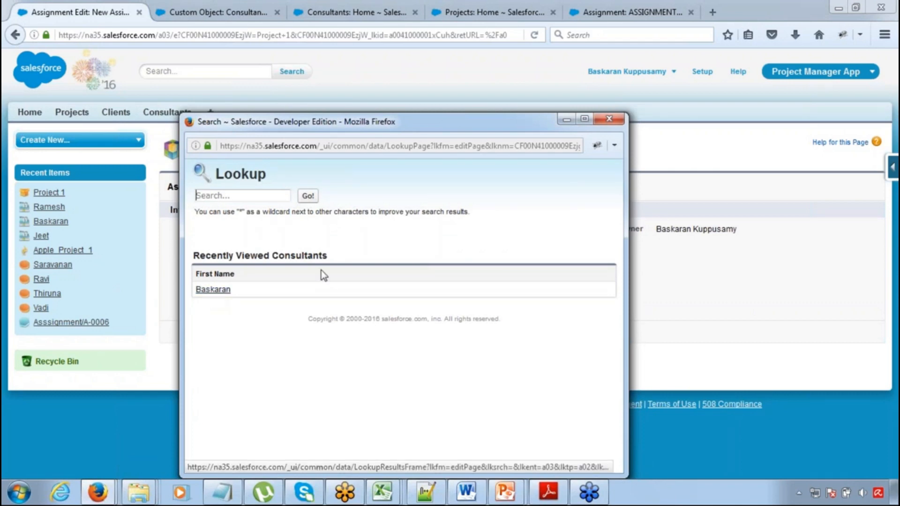
pyautogui.click(887, 137)
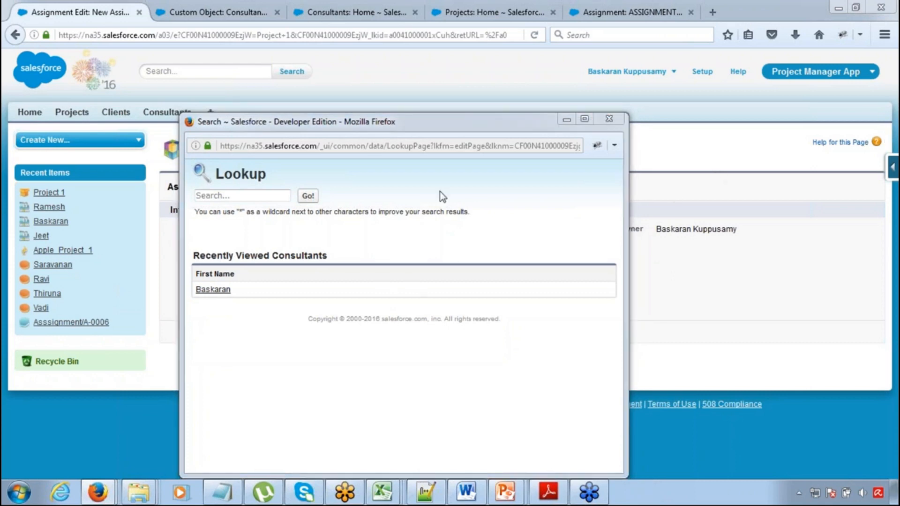
pyautogui.click(609, 119)
# Set the assignment's Subject to SFDC, check which consultants the Consultant lookup offers, and close the lookup window
pyautogui.click(321, 300)
pyautogui.click(315, 332)
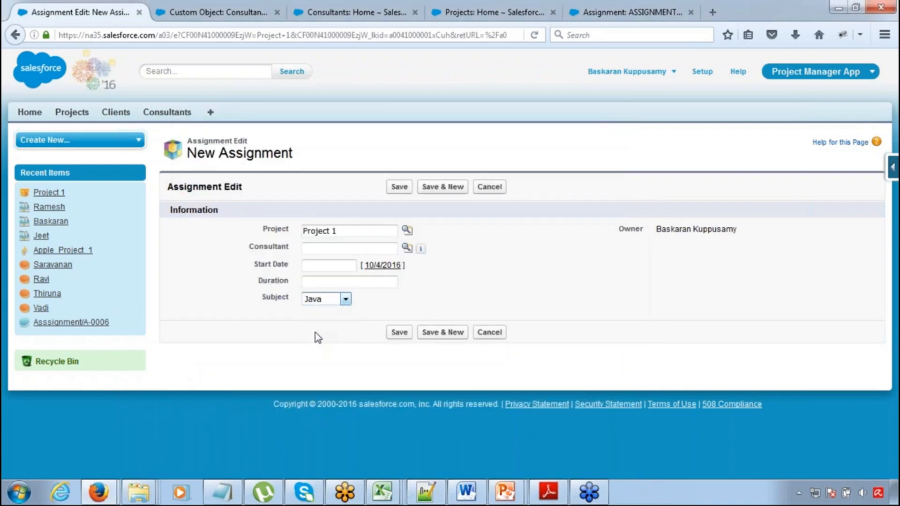
pyautogui.click(406, 250)
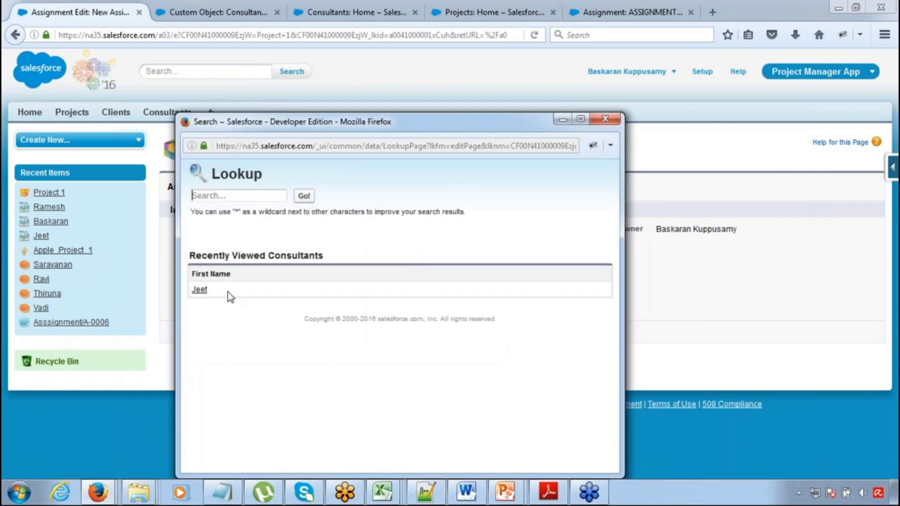
pyautogui.moveTo(211, 289); pyautogui.dragTo(189, 290)
pyautogui.click(196, 325)
pyautogui.click(602, 121)
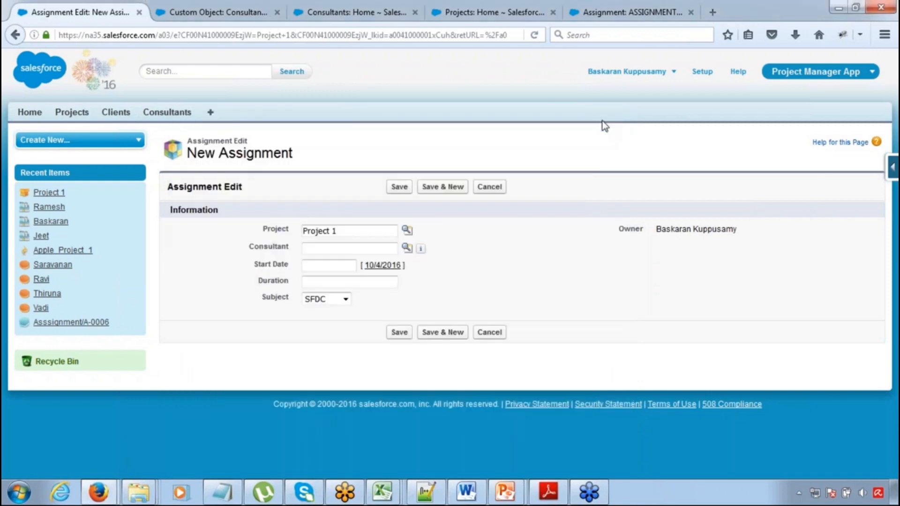
# Set the assignment's Subject to PHP, check which consultants the Consultant lookup offers, and dismiss the lookup window
pyautogui.click(345, 299)
pyautogui.click(325, 343)
pyautogui.click(406, 248)
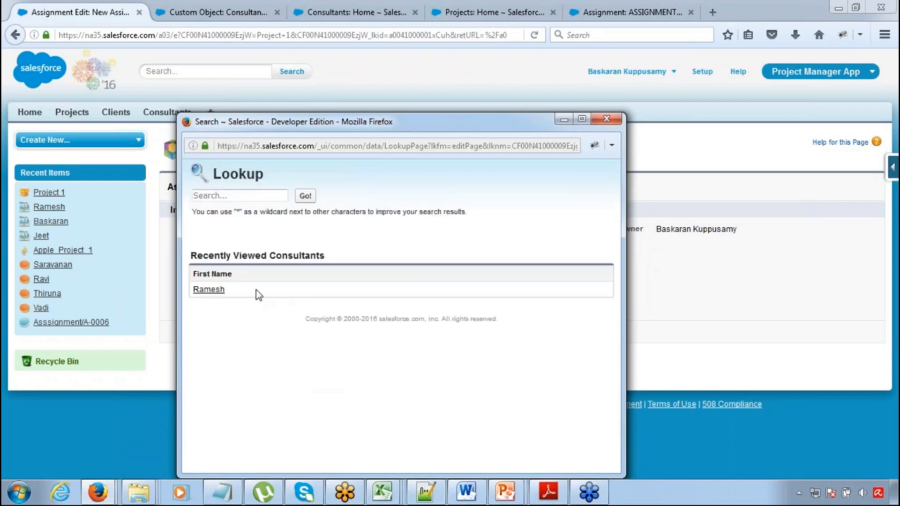
pyautogui.moveTo(254, 289); pyautogui.dragTo(192, 289)
pyautogui.click(563, 123)
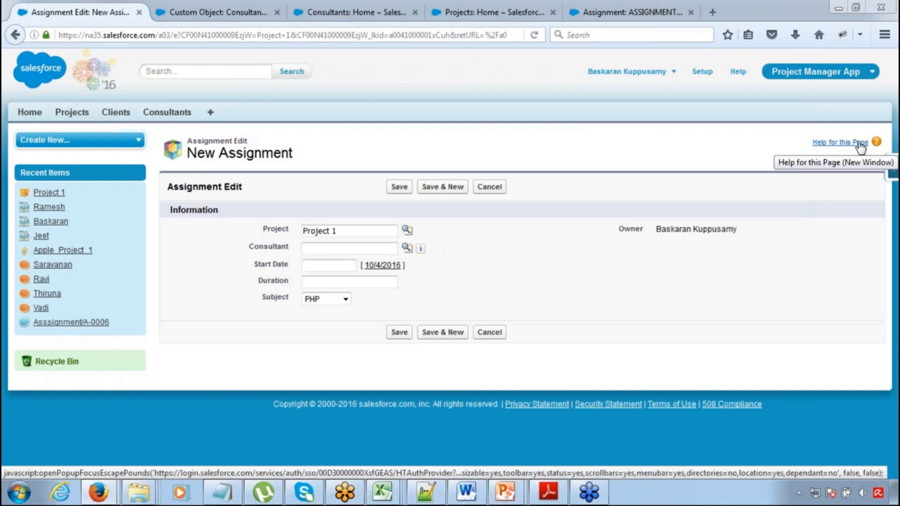
pyautogui.click(828, 104)
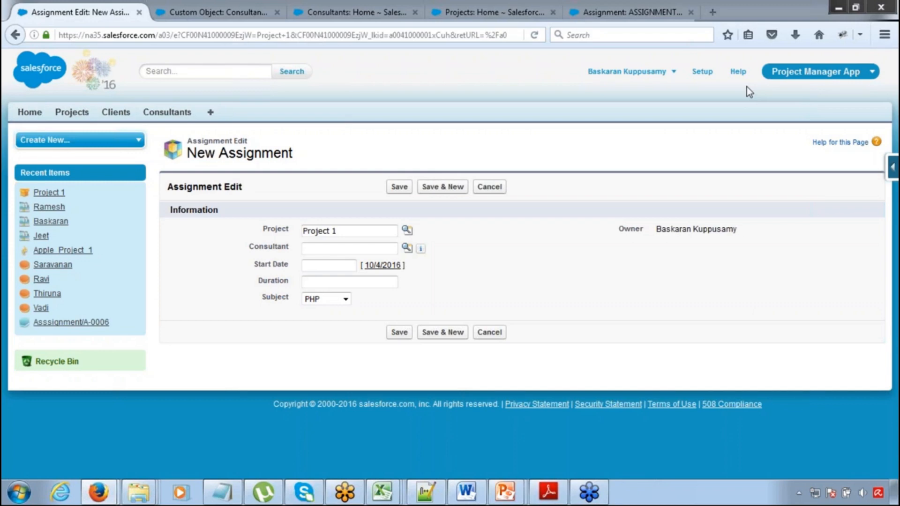
# Switch to the Project Management App workbook in Excel and review the object tables down to the Assignment fields
pyautogui.hotkey('alt', 'Tab')
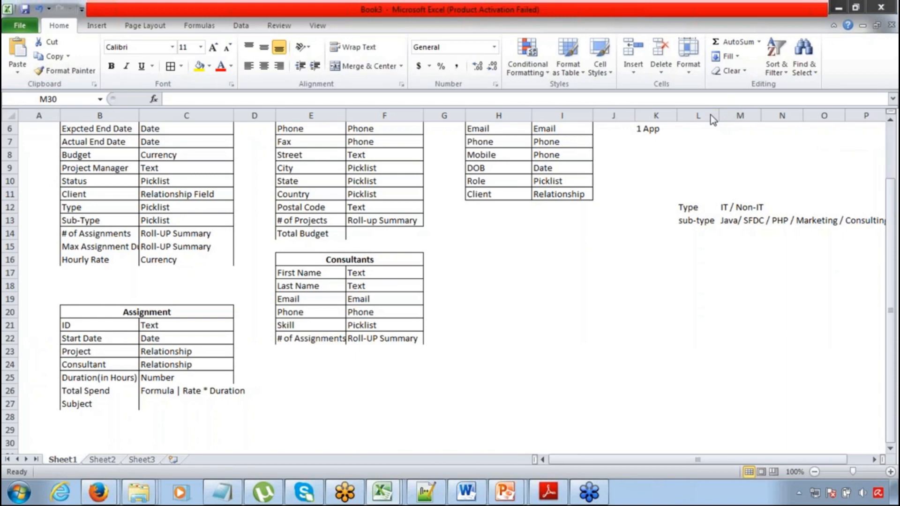
pyautogui.click(613, 194)
pyautogui.press('Left')
pyautogui.press('Up')
pyautogui.press('Up')
pyautogui.press('Up')
pyautogui.press('Up')
pyautogui.press('Up')
pyautogui.press('Up')
pyautogui.press('Up')
pyautogui.press('Up')
pyautogui.press('Up')
pyautogui.press('Up')
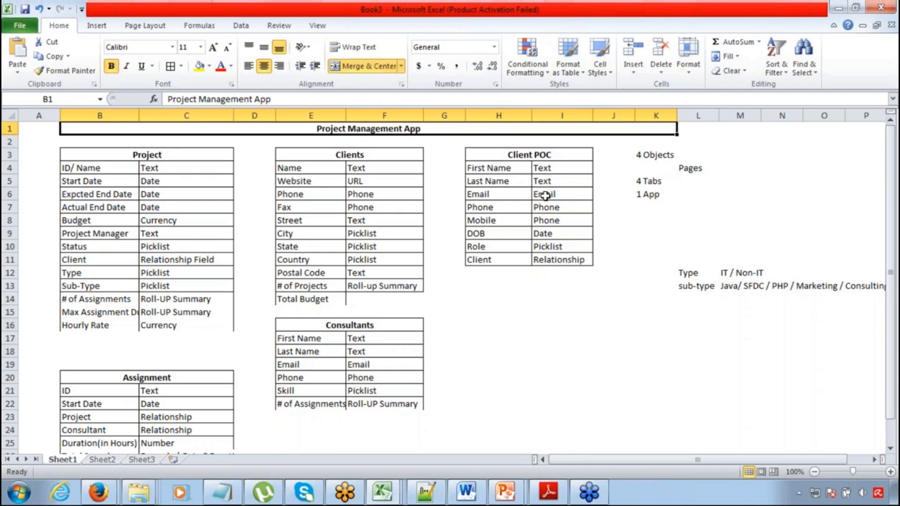
pyautogui.click(545, 195)
pyautogui.press('Left')
pyautogui.press('Left')
pyautogui.press('Left')
pyautogui.press('Home')
pyautogui.press('Right')
pyautogui.press('Right')
pyautogui.press('Down')
pyautogui.press('Down')
pyautogui.press('Down')
pyautogui.press('Down')
pyautogui.press('Down')
pyautogui.press('Down')
pyautogui.press('Down')
pyautogui.press('Down')
pyautogui.press('Down')
pyautogui.press('Down')
pyautogui.press('Down')
pyautogui.press('Down')
pyautogui.press('Down')
pyautogui.press('Down')
pyautogui.press('Down')
pyautogui.press('Down')
pyautogui.press('Down')
pyautogui.press('Down')
pyautogui.press('Down')
pyautogui.press('Down')
pyautogui.press('Up')
pyautogui.press('Up')
pyautogui.press('Up')
pyautogui.press('Up')
pyautogui.press('Up')
pyautogui.press('Up')
pyautogui.press('Left')
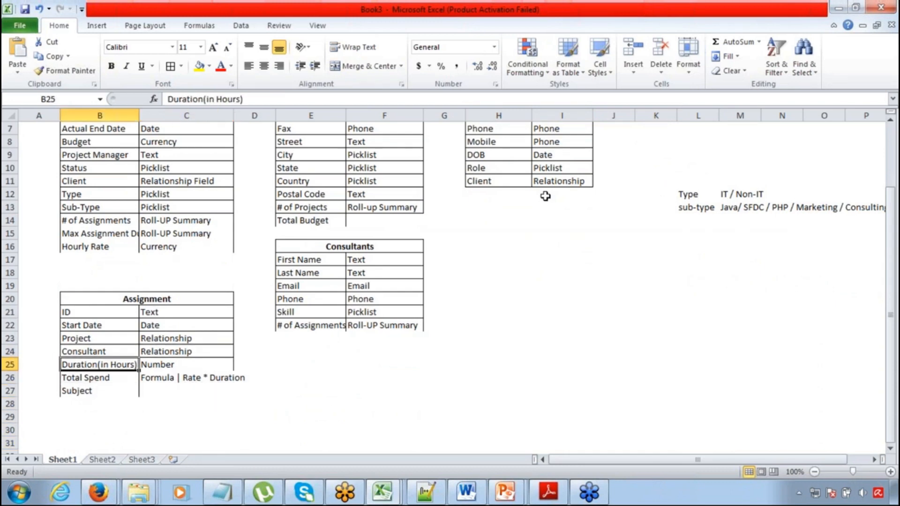
# Examine the Duration(in Hours) field and its data type in the Assignment table, along with the fields above it
pyautogui.hotkey('shift', 'Right')
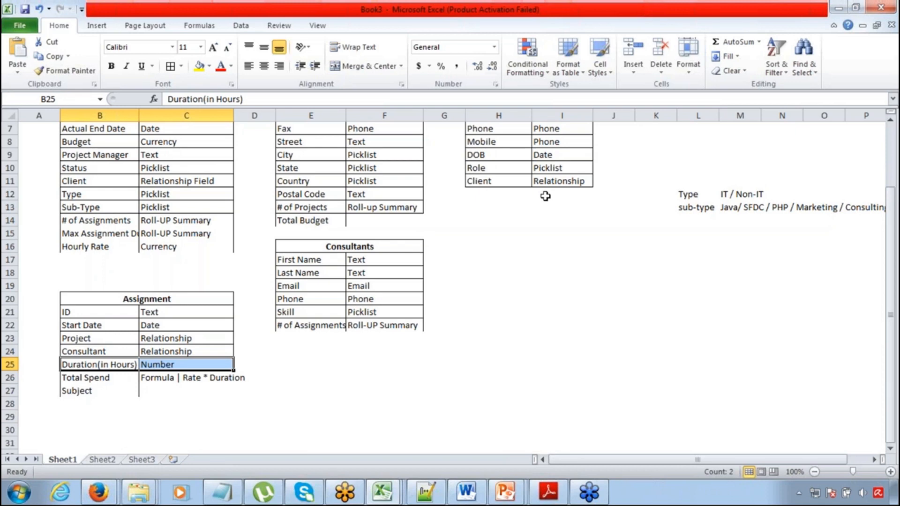
pyautogui.press('Down')
pyautogui.press('Up')
pyautogui.hotkey('shift', 'Right')
pyautogui.press('Left')
pyautogui.press('Right')
pyautogui.hotkey('shift', 'Right')
pyautogui.hotkey('shift', 'Left')
pyautogui.hotkey('shift', 'Right')
pyautogui.press('Right')
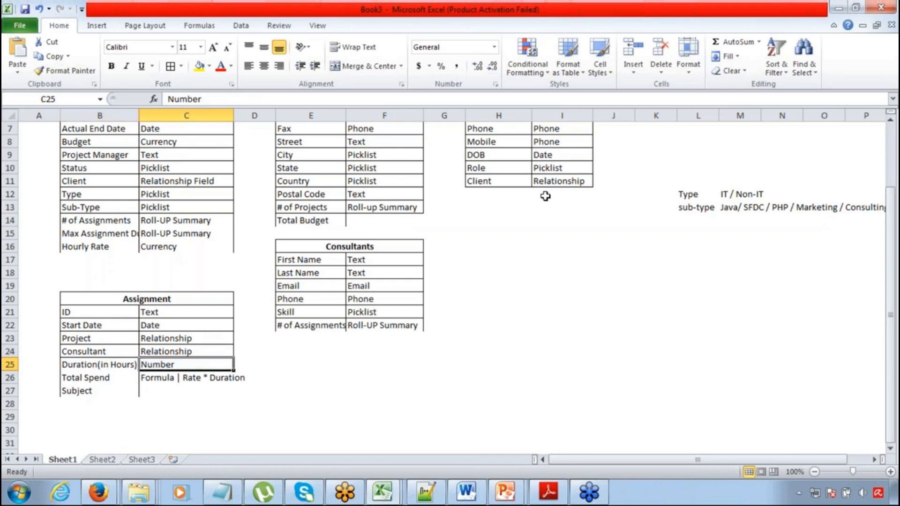
pyautogui.press('Left')
pyautogui.press('Left')
pyautogui.press('Right')
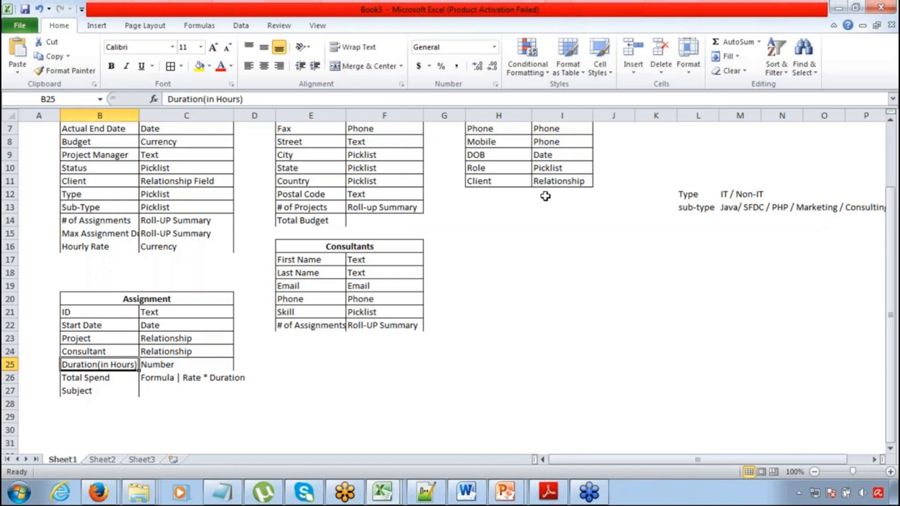
pyautogui.press('Up')
pyautogui.press('Up')
pyautogui.press('Up')
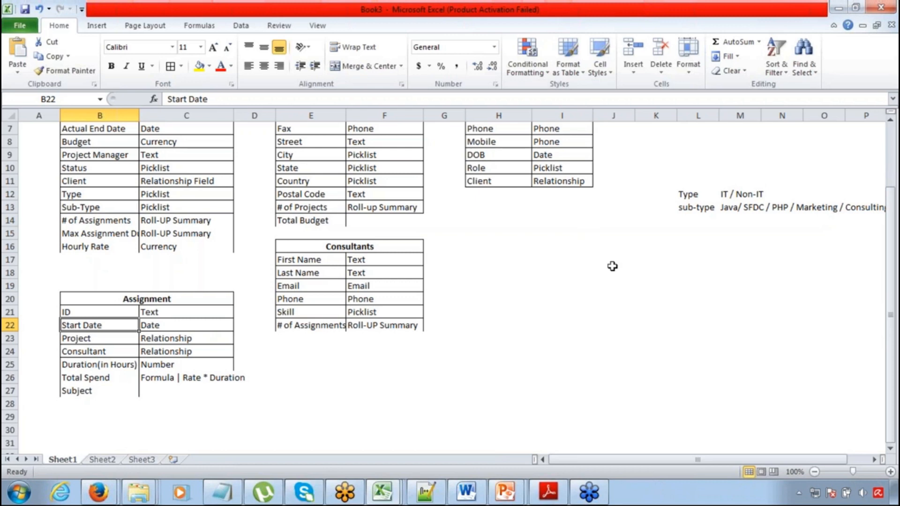
# Switch to Notepad and write the expression "End Date - Start Date * 8" under the Lookup Filter heading
pyautogui.click(223, 492)
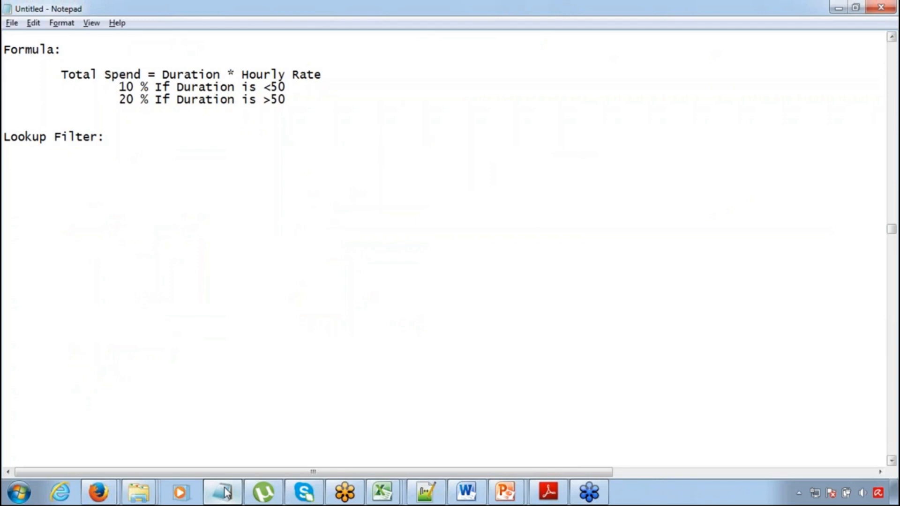
pyautogui.press('Return')
pyautogui.press('Return')
pyautogui.press('Tab')
pyautogui.write('End')
pyautogui.write('Date - Star')
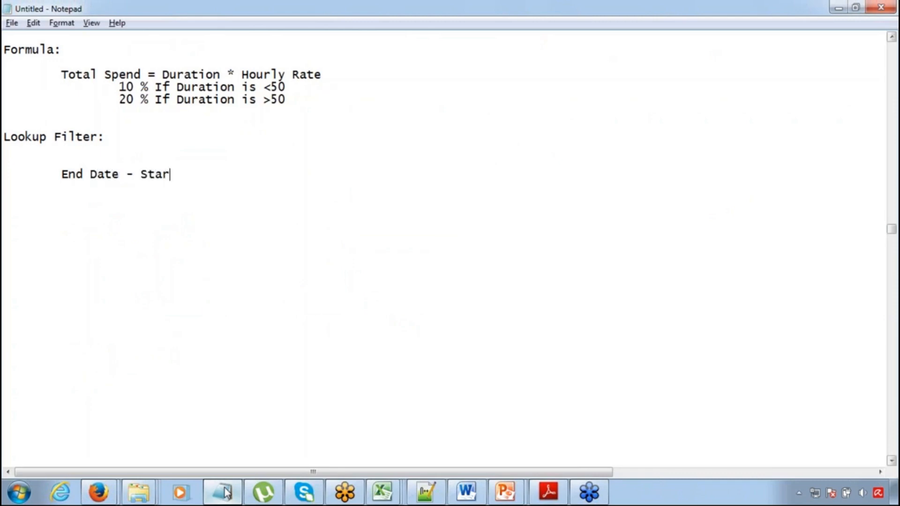
pyautogui.write('t Date * 8')
# Review the parts of the duration expression by highlighting the date difference and the 8 multiplier
pyautogui.press('Left')
pyautogui.press('Left')
pyautogui.press('Left')
pyautogui.press('Left')
pyautogui.press('Left')
pyautogui.press('Left')
pyautogui.press('Left')
pyautogui.press('Left')
pyautogui.hotkey('ctrl', 'Left')
pyautogui.hotkey('ctrl', 'Left')
pyautogui.hotkey('ctrl', 'Left')
pyautogui.hotkey('ctrl', 'Left')
pyautogui.hotkey('ctrl', 'shift', 'Right')
pyautogui.hotkey('ctrl', 'shift', 'Right')
pyautogui.hotkey('ctrl', 'shift', 'Right')
pyautogui.hotkey('ctrl', 'shift', 'Right')
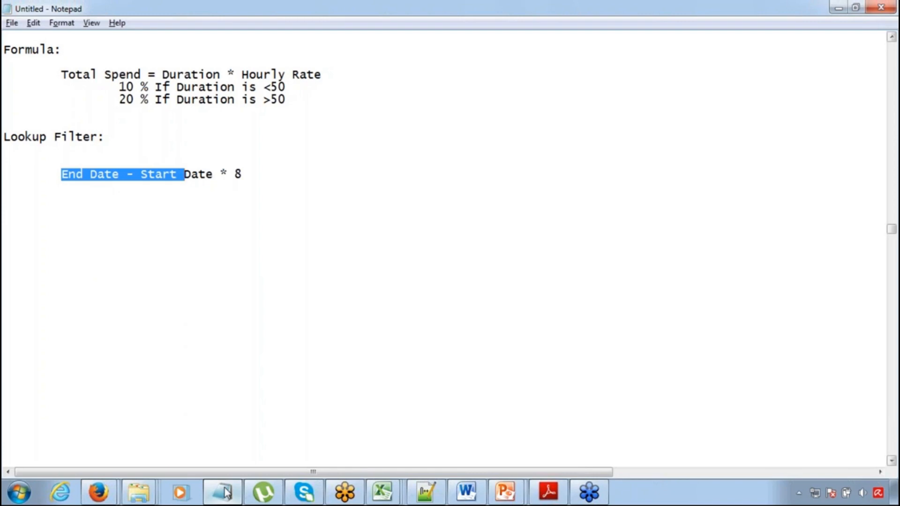
pyautogui.press('Right')
pyautogui.press('Right')
pyautogui.press('Right')
pyautogui.press('Right')
pyautogui.press('Right')
pyautogui.press('Right')
pyautogui.press('Right')
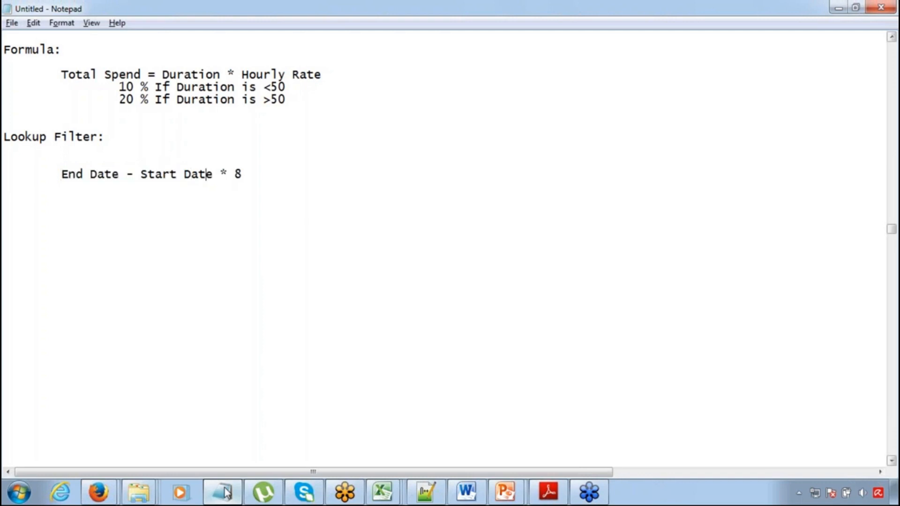
pyautogui.hotkey('shift', 'Right')
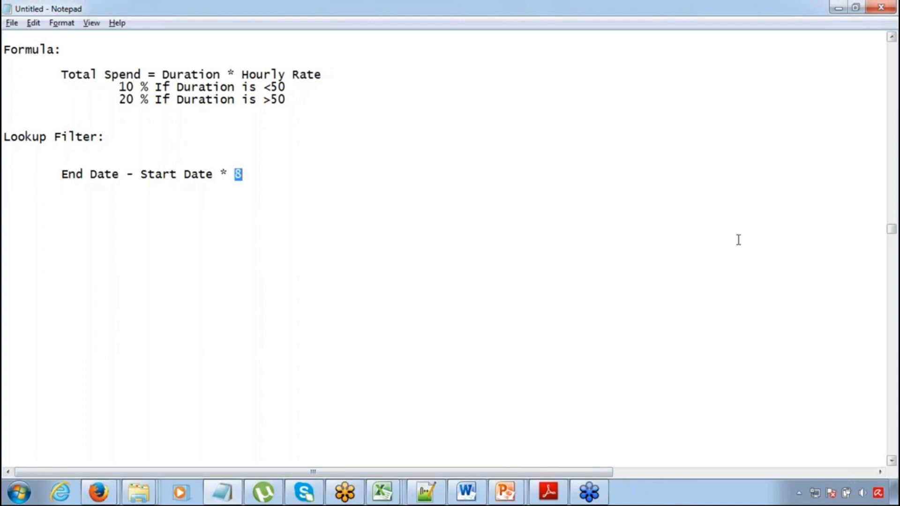
pyautogui.click(889, 112)
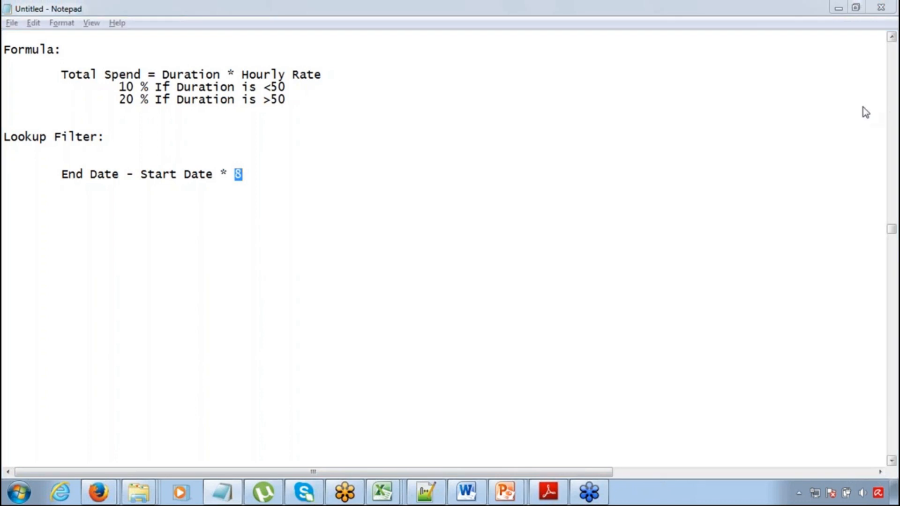
pyautogui.click(761, 14)
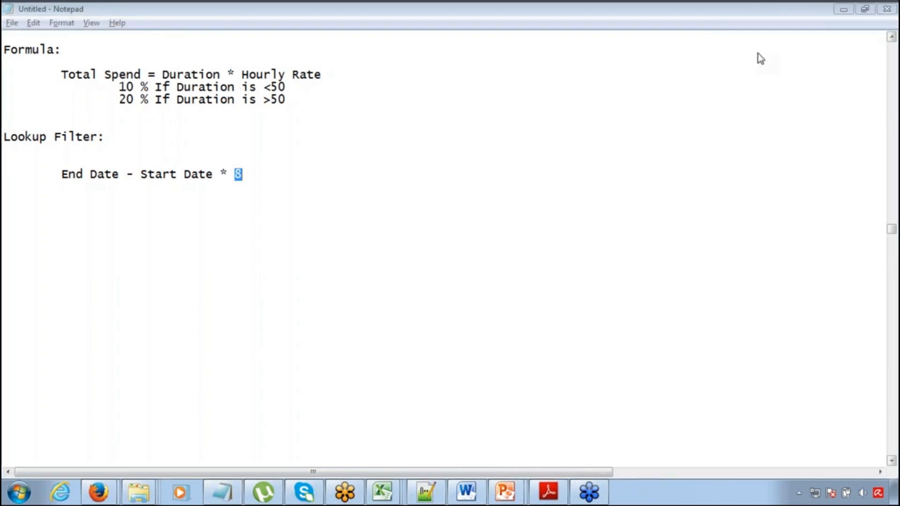